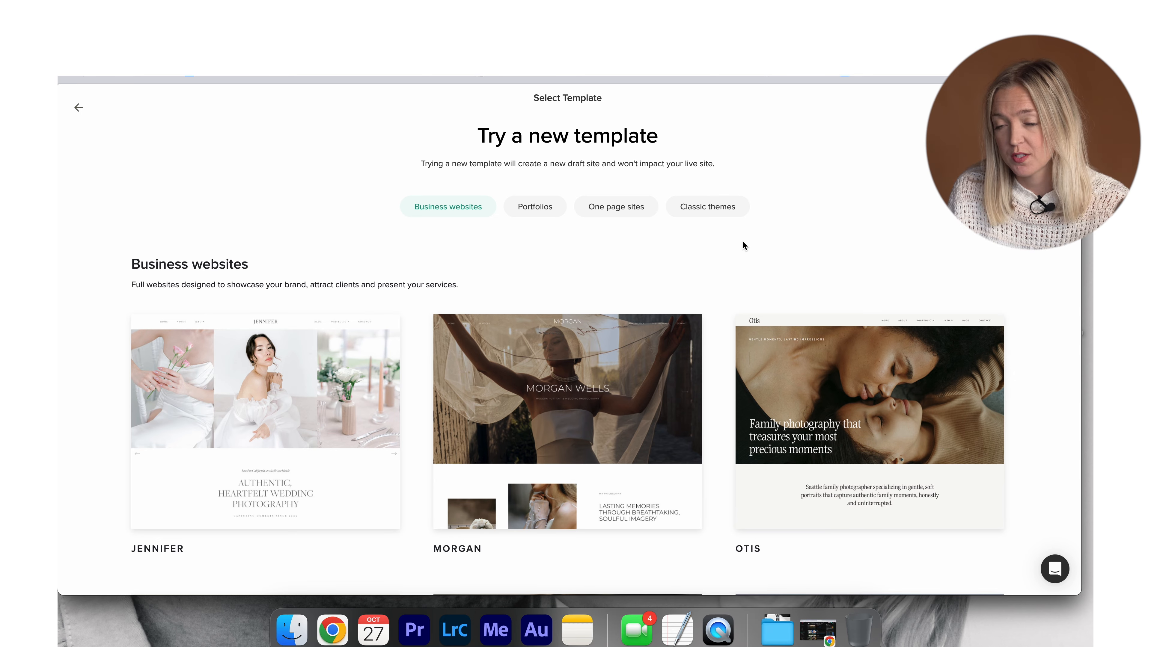
Step: Browse the business, portfolio and one-page website templates and return to the site's design settings
{"action": "scroll", "coordinate": [743, 245], "scroll_direction": "down", "scroll_amount": 2}
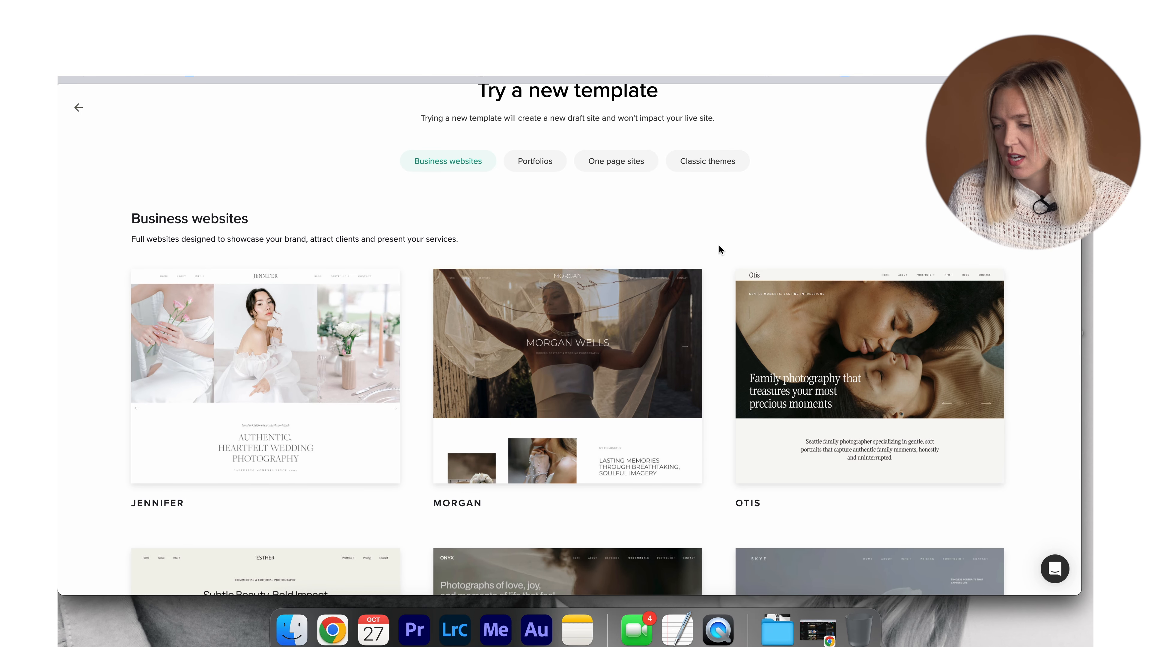
{"action": "scroll", "coordinate": [719, 245], "scroll_direction": "down", "scroll_amount": 10}
{"action": "scroll", "coordinate": [719, 250], "scroll_direction": "down", "scroll_amount": 20}
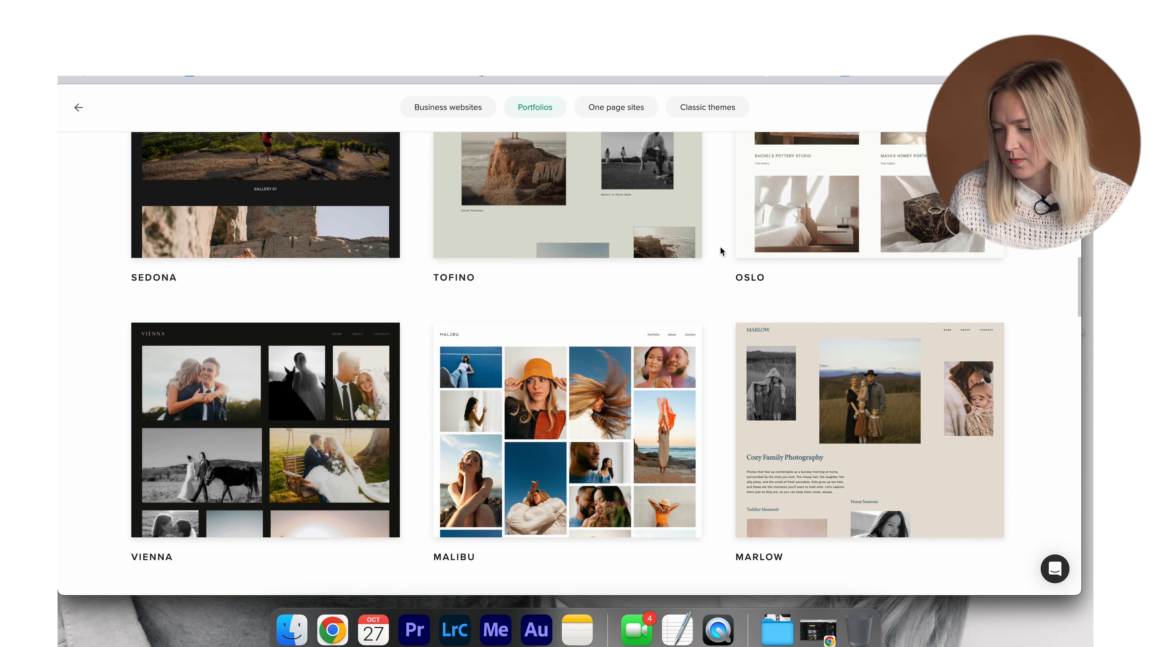
{"action": "scroll", "coordinate": [720, 247], "scroll_direction": "down", "scroll_amount": 20}
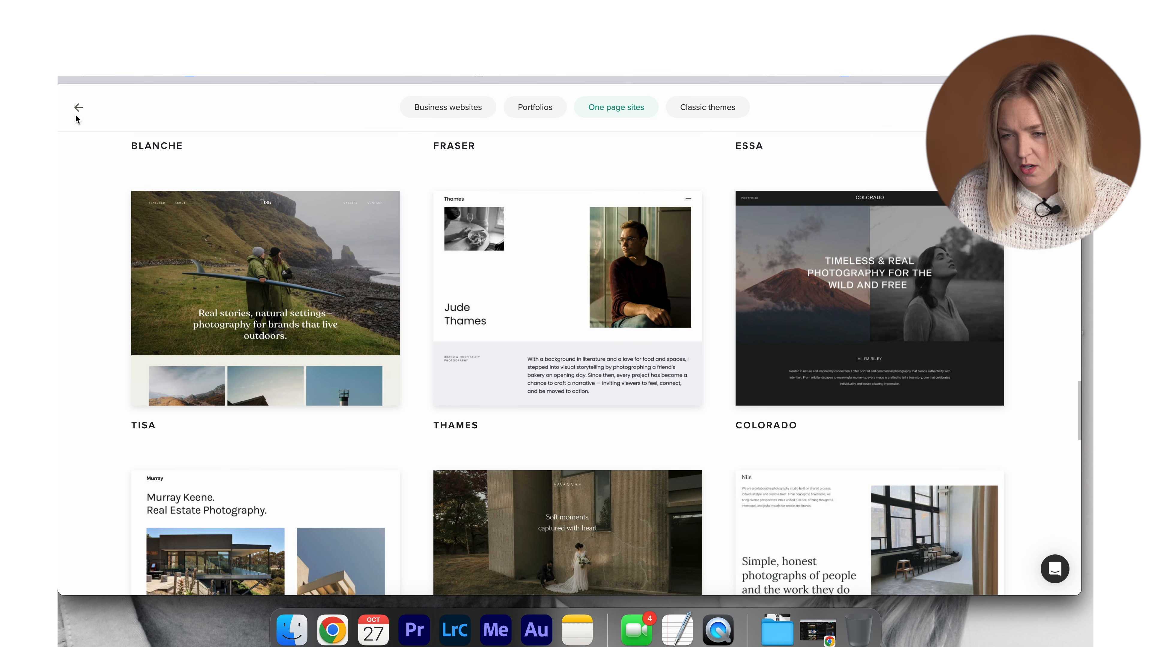
{"action": "left_click", "coordinate": [78, 108]}
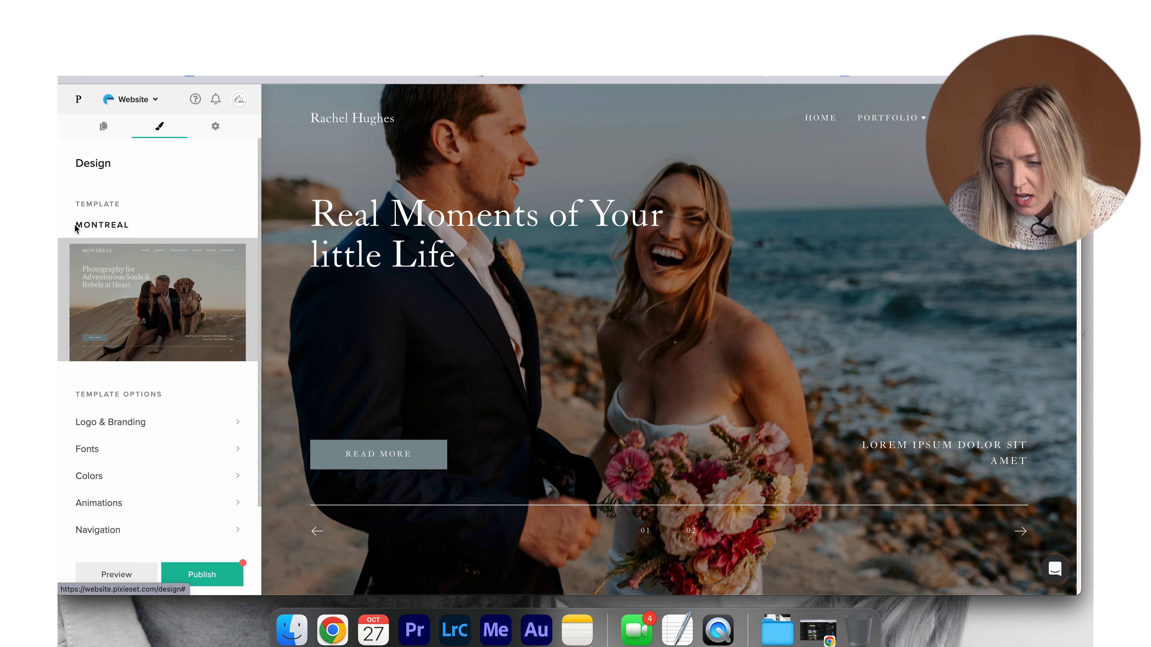
Step: Open the home page's header slider settings and look through its two slides
{"action": "left_click", "coordinate": [104, 126]}
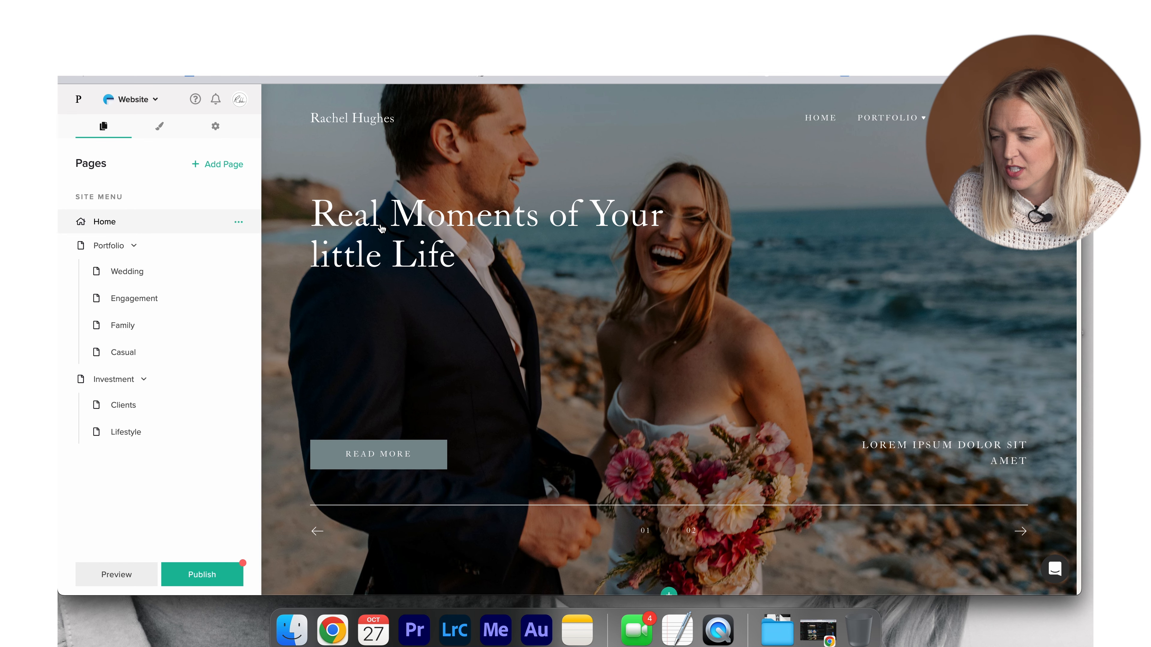
{"action": "left_click", "coordinate": [597, 226]}
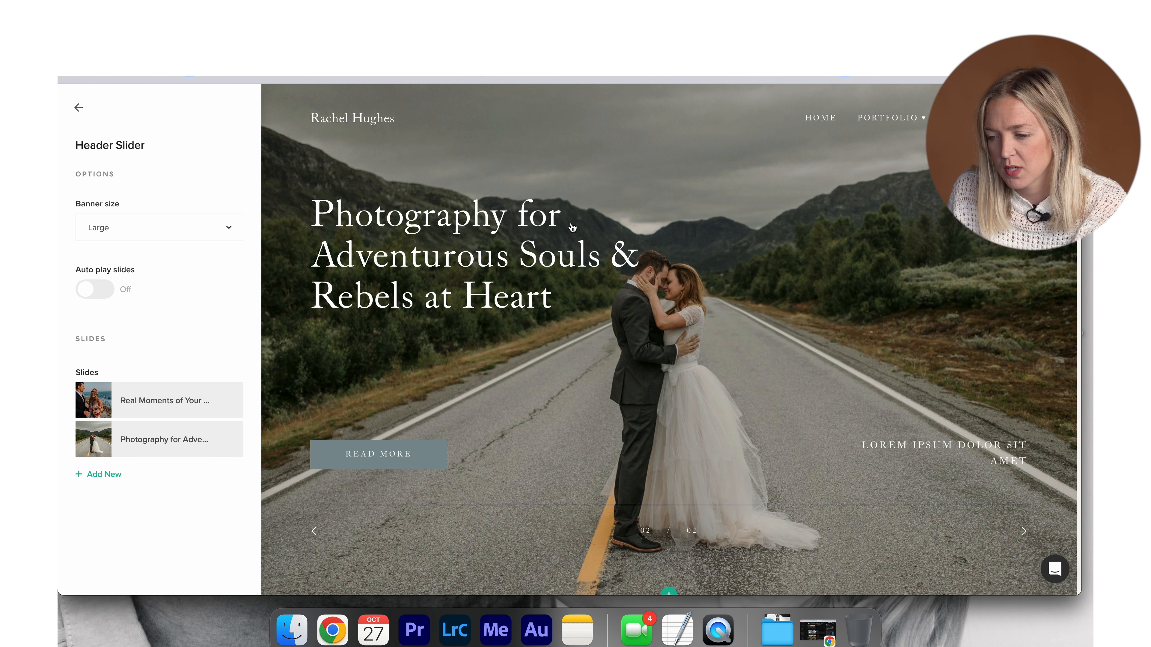
{"action": "left_click", "coordinate": [317, 532]}
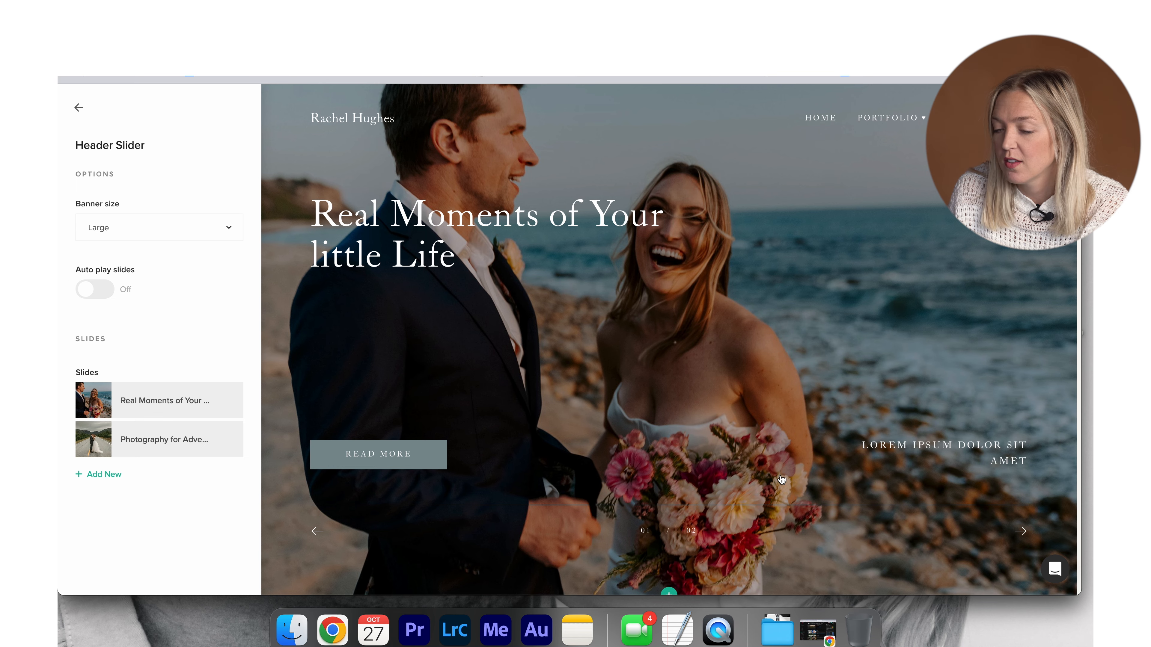
{"action": "left_click", "coordinate": [149, 442]}
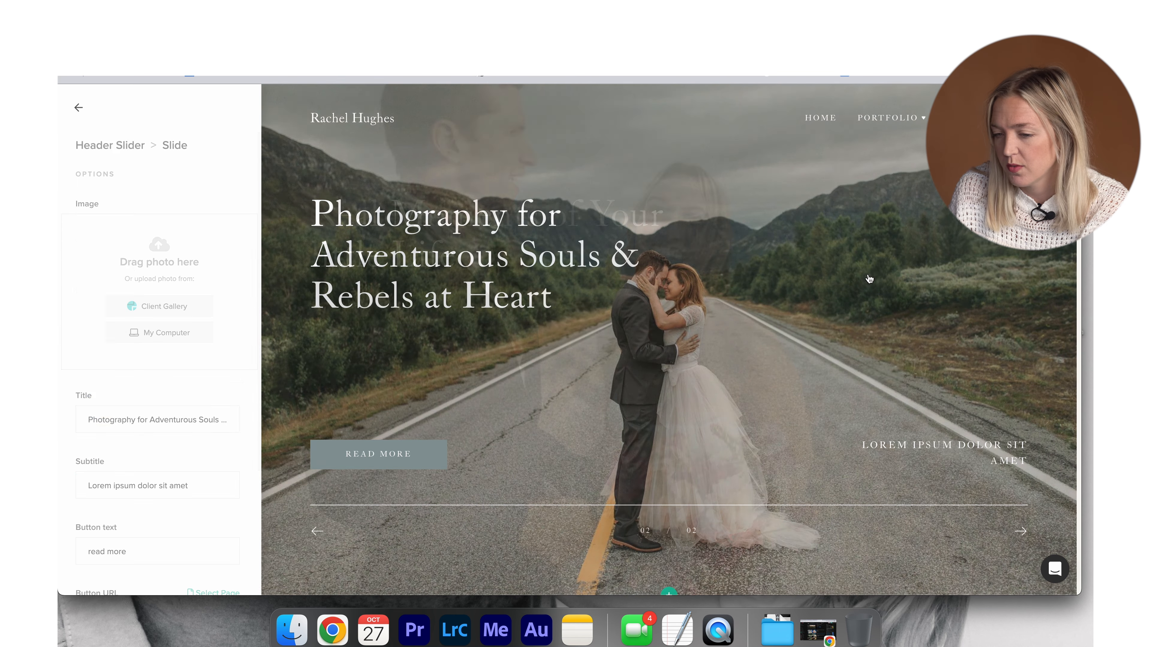
{"action": "left_click", "coordinate": [869, 279]}
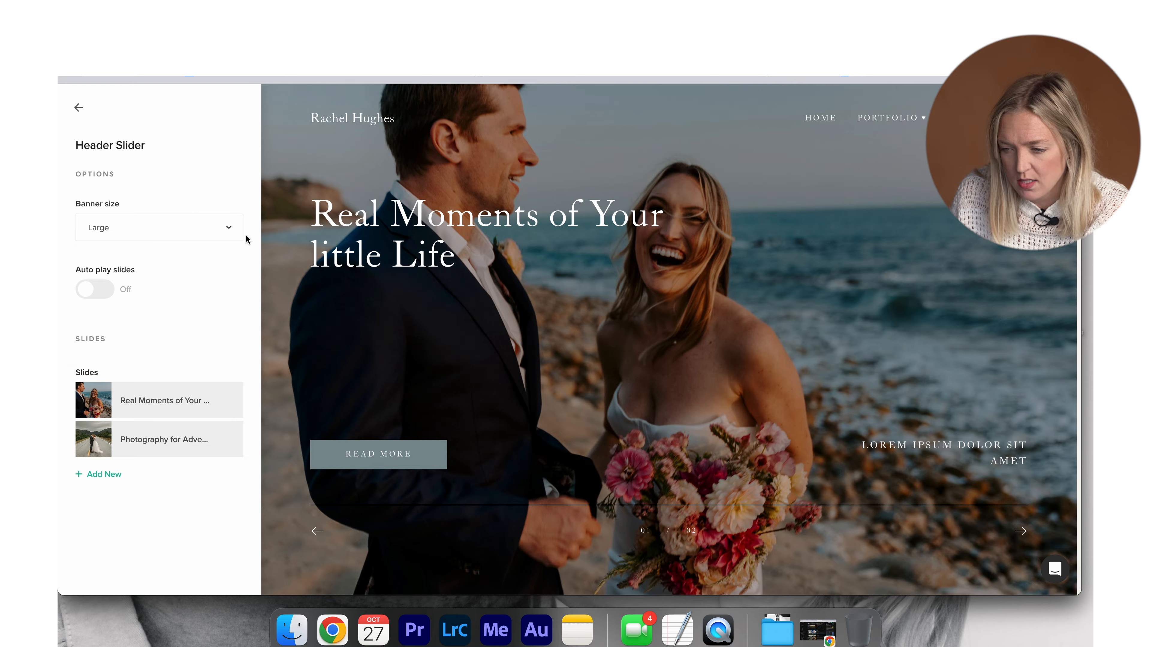
Step: Replace the second header slide's image with a colour landscape close-up from the striped-shirt family's Mothers Day 2025 collection in the client gallery
{"action": "left_click", "coordinate": [168, 443]}
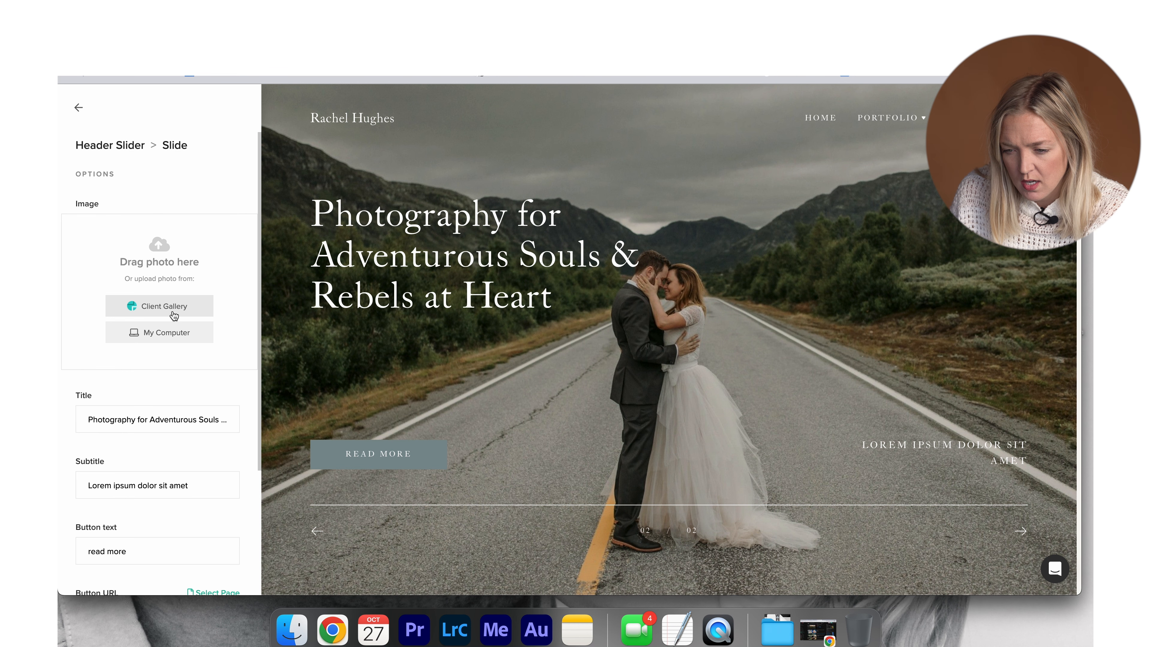
{"action": "left_click", "coordinate": [174, 316]}
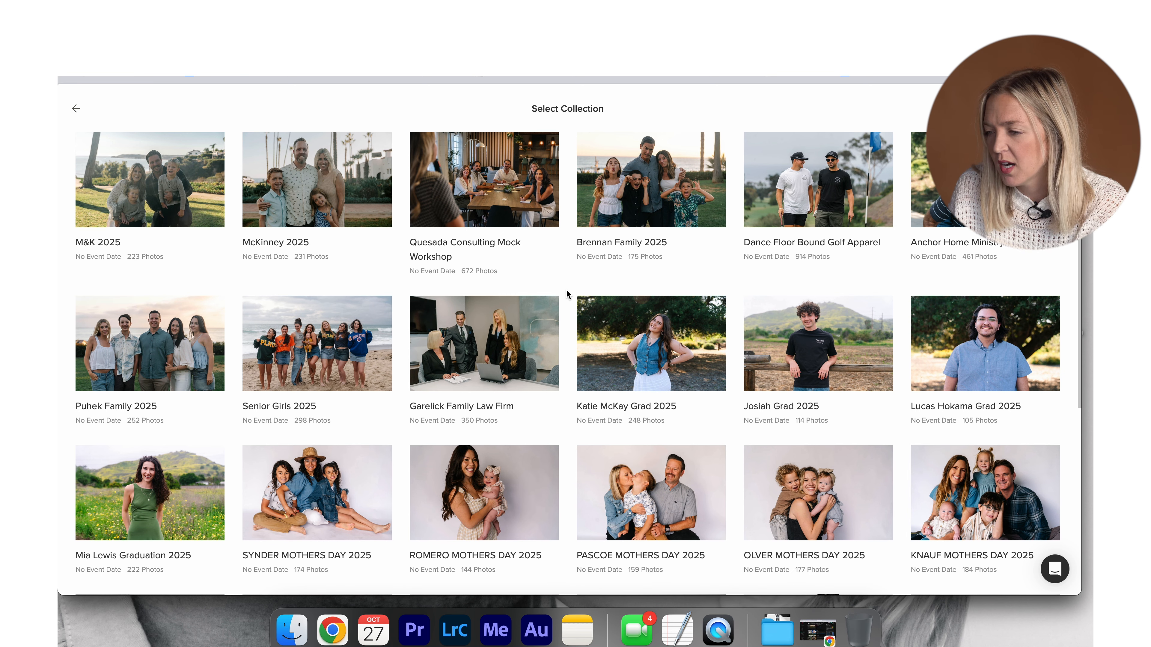
{"action": "scroll", "coordinate": [566, 294], "scroll_direction": "down", "scroll_amount": 5}
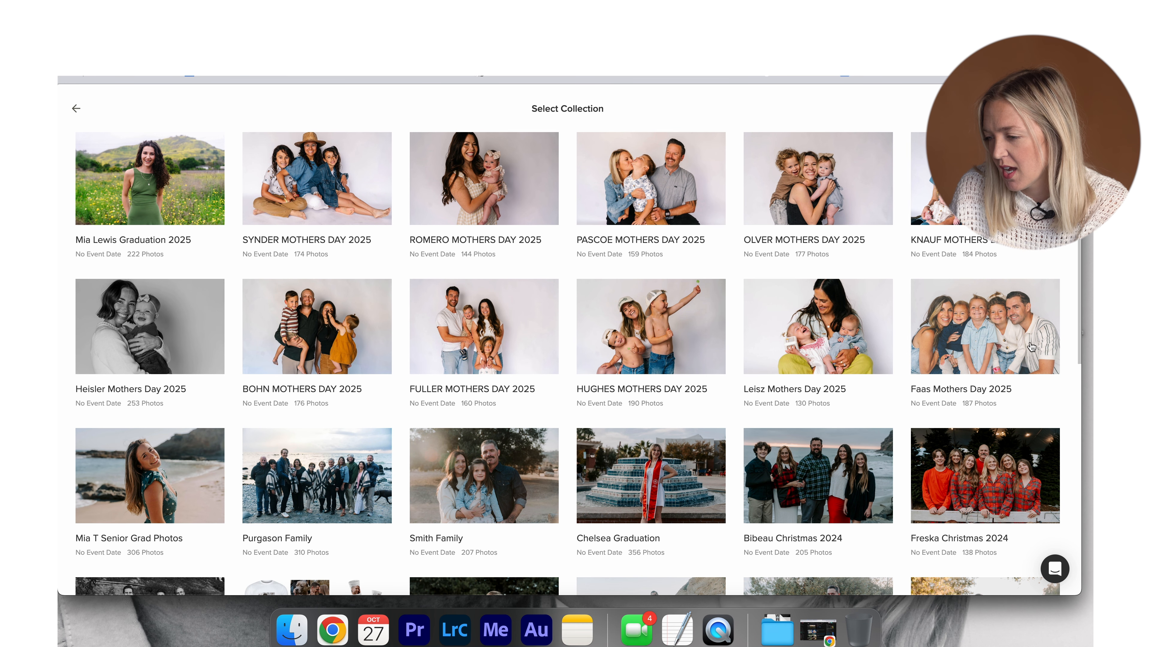
{"action": "left_click", "coordinate": [1022, 334]}
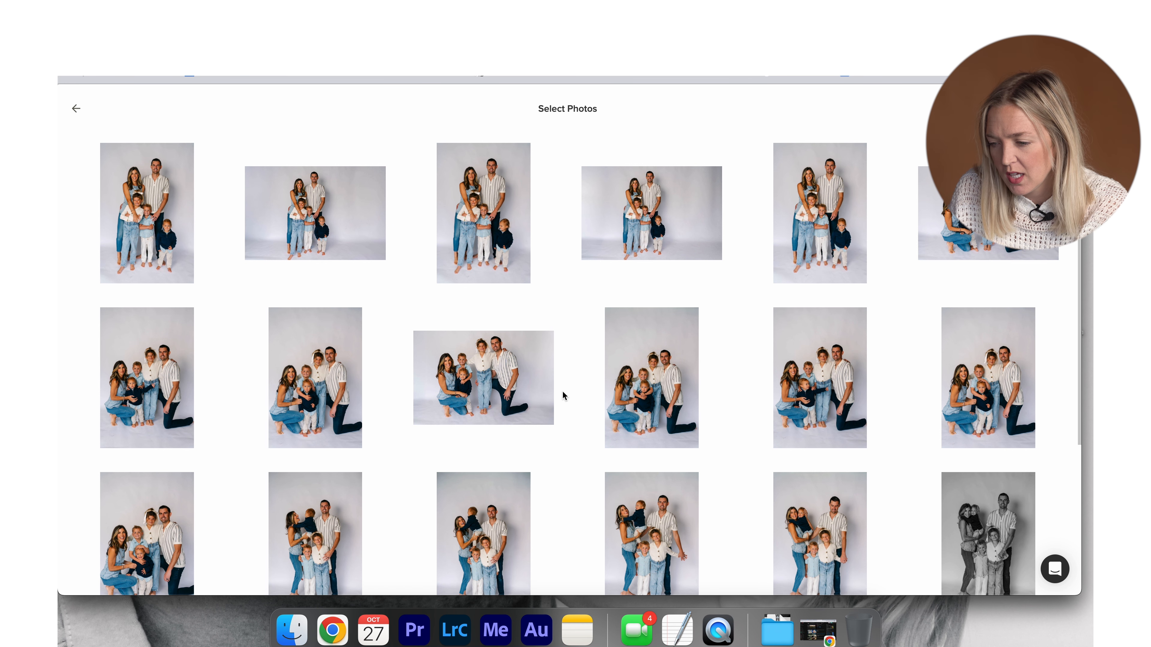
{"action": "scroll", "coordinate": [562, 392], "scroll_direction": "down", "scroll_amount": 6}
{"action": "left_click", "coordinate": [658, 370]}
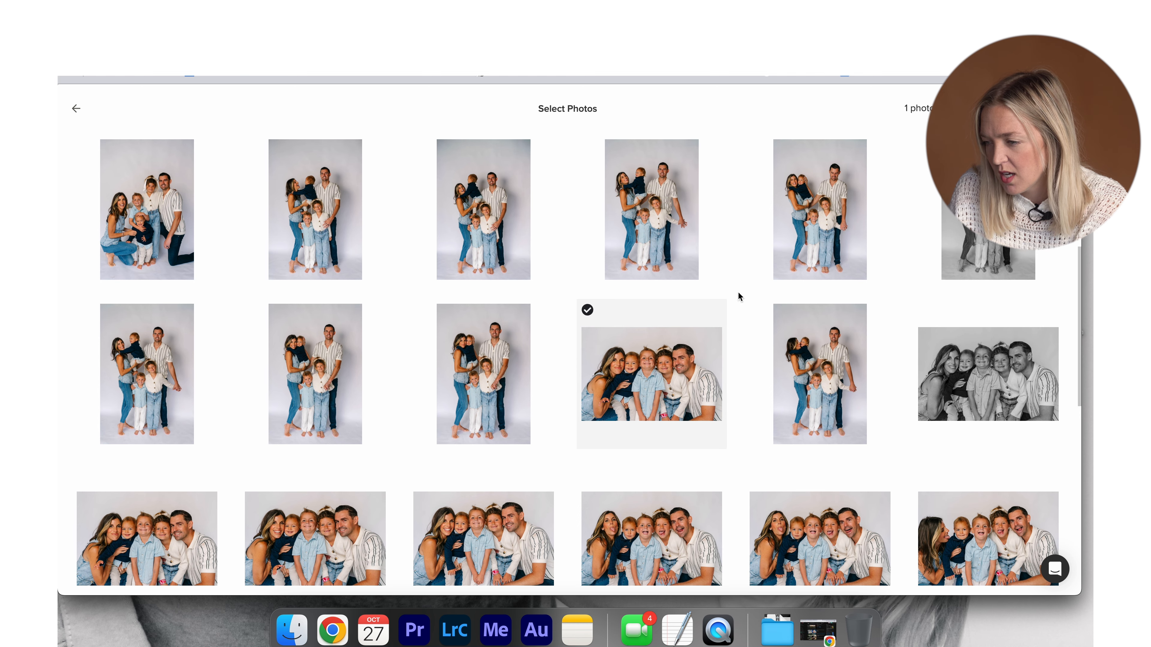
{"action": "left_click", "coordinate": [1035, 109]}
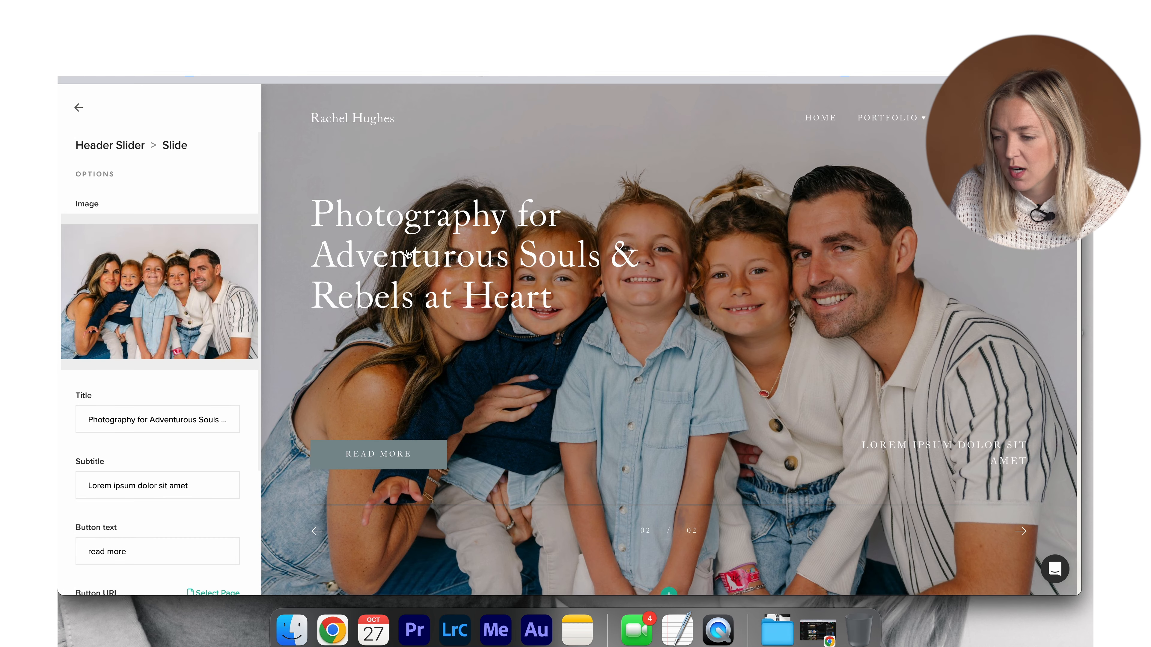
{"action": "left_click", "coordinate": [78, 107]}
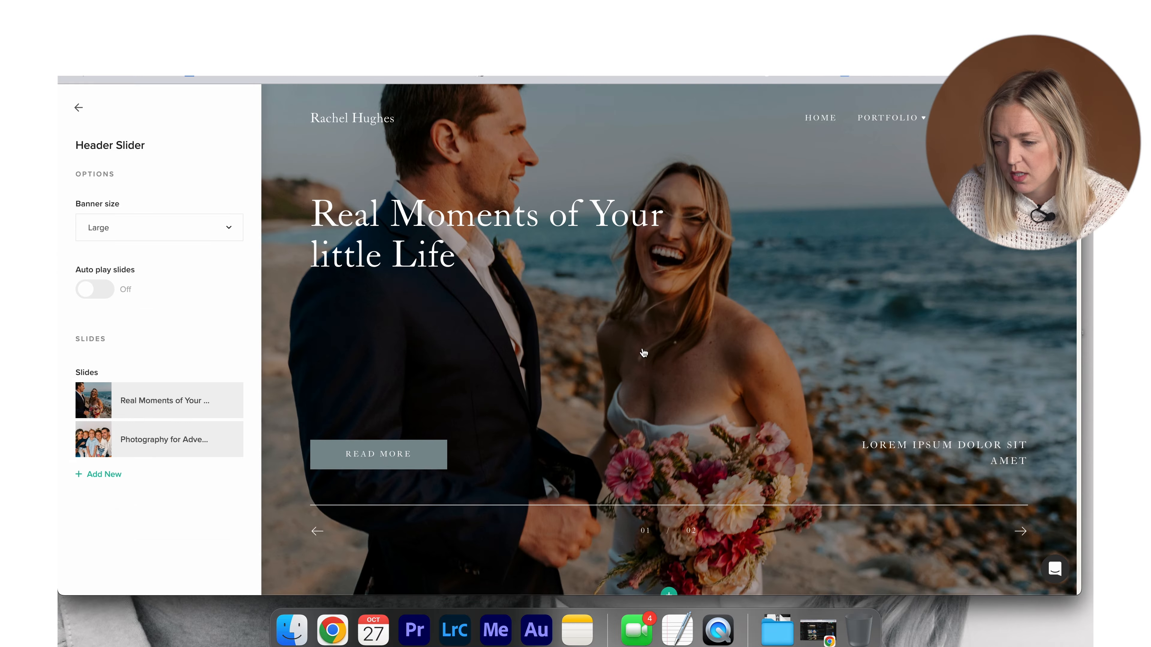
Step: Copy the title text of the first header slide and return to the slide list
{"action": "left_click", "coordinate": [157, 440]}
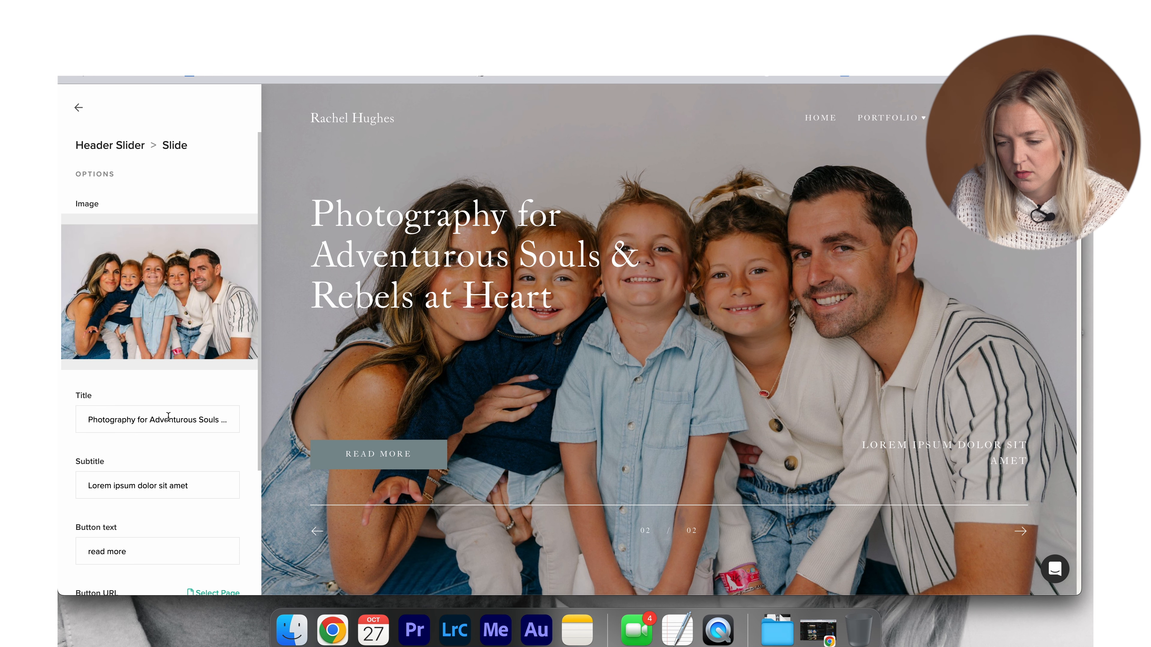
{"action": "left_click", "coordinate": [78, 108]}
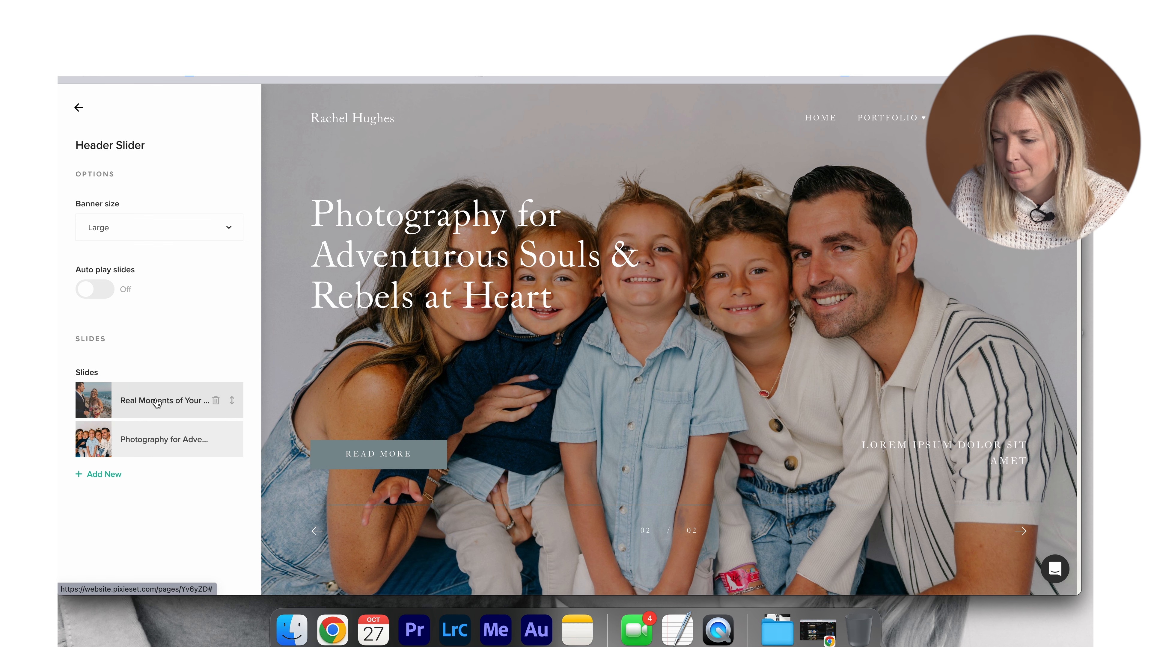
{"action": "left_click", "coordinate": [154, 399]}
{"action": "triple_click", "coordinate": [150, 409]}
{"action": "key", "text": "super+c"}
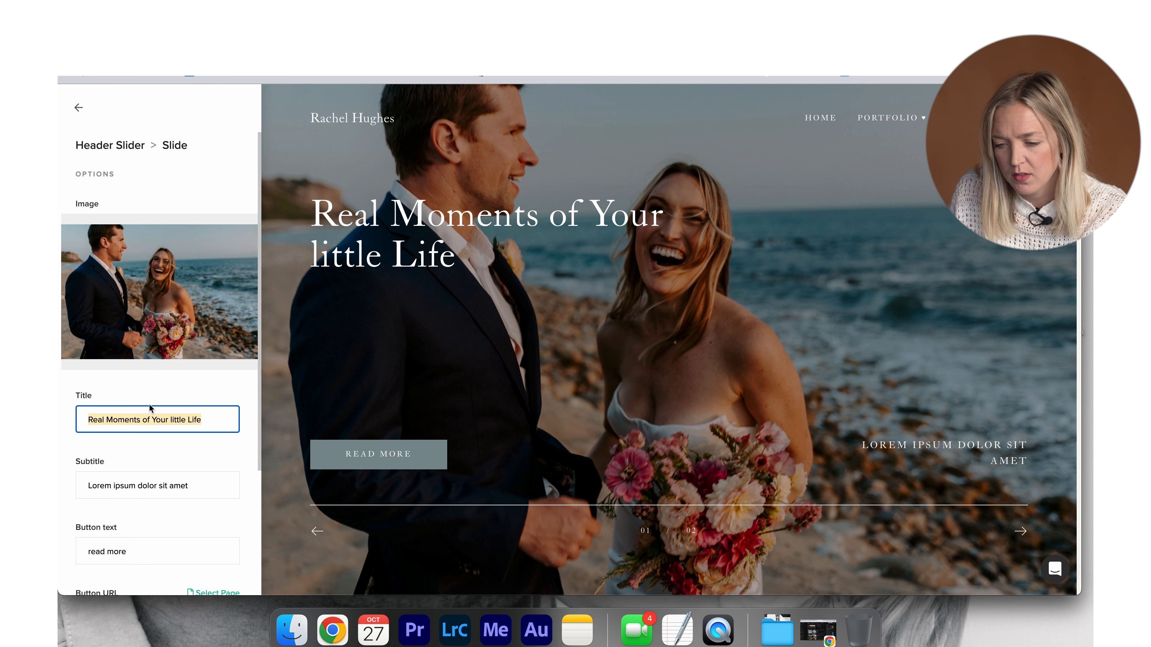
{"action": "left_click", "coordinate": [151, 385]}
{"action": "left_click", "coordinate": [79, 108]}
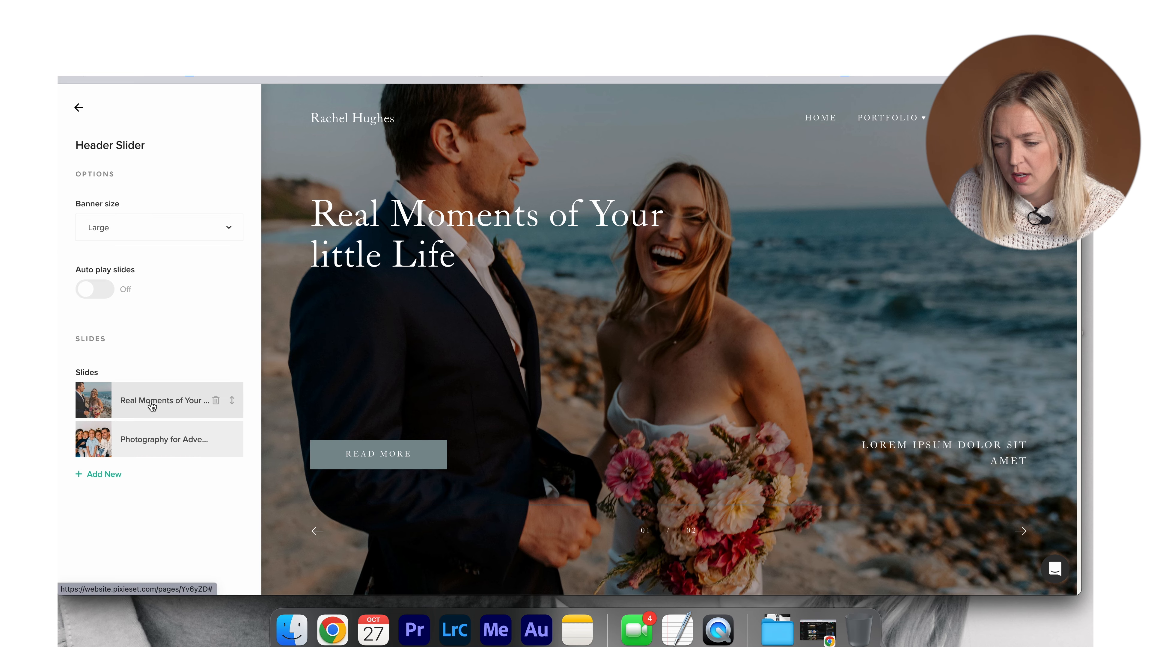
Step: Replace the second header slide's title with the copied text "Real Moments of Your little Life"
{"action": "left_click", "coordinate": [142, 437]}
{"action": "double_click", "coordinate": [131, 418]}
{"action": "triple_click", "coordinate": [132, 418]}
{"action": "key", "text": "super+v"}
{"action": "left_click", "coordinate": [155, 399]}
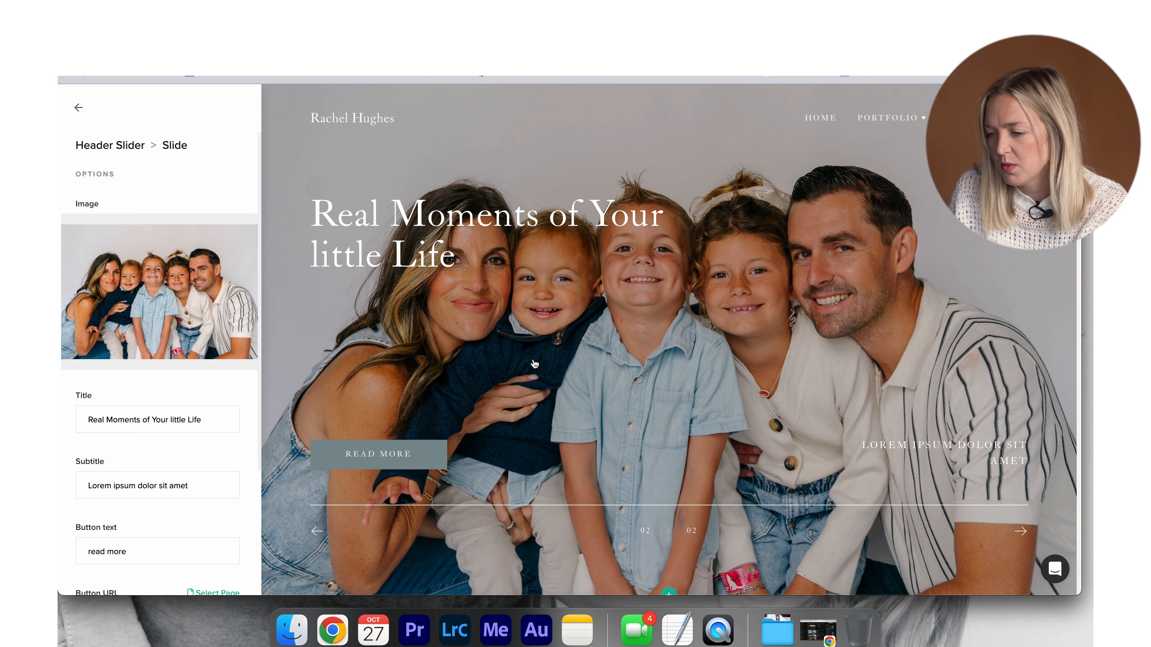
Step: Replace the image of the info section below the header with a portrait photo of three siblings from the 175-photo family collection in the client gallery
{"action": "scroll", "coordinate": [535, 364], "scroll_direction": "down", "scroll_amount": 1}
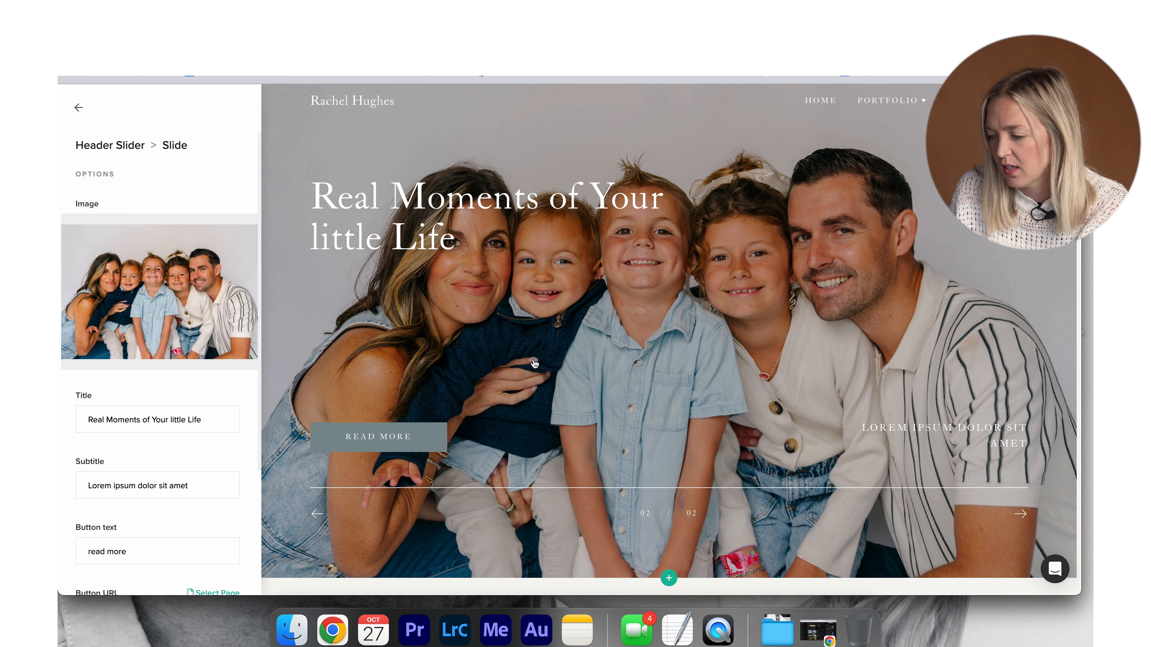
{"action": "scroll", "coordinate": [443, 396], "scroll_direction": "down", "scroll_amount": 1}
{"action": "scroll", "coordinate": [443, 396], "scroll_direction": "down", "scroll_amount": 10}
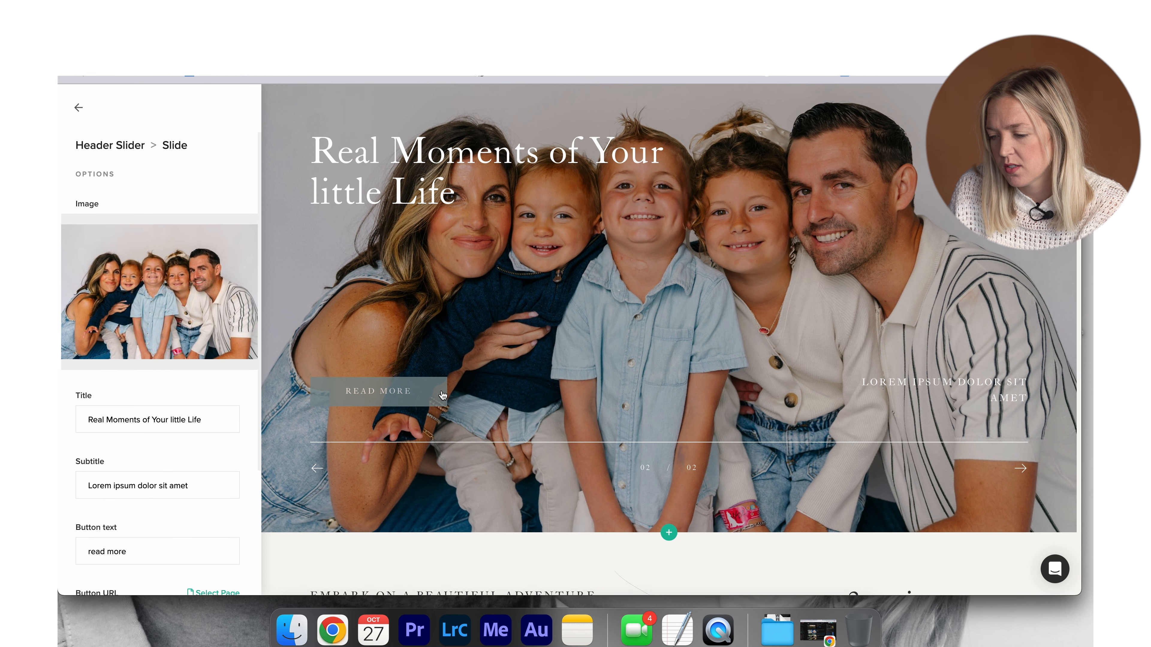
{"action": "scroll", "coordinate": [442, 396], "scroll_direction": "down", "scroll_amount": 1}
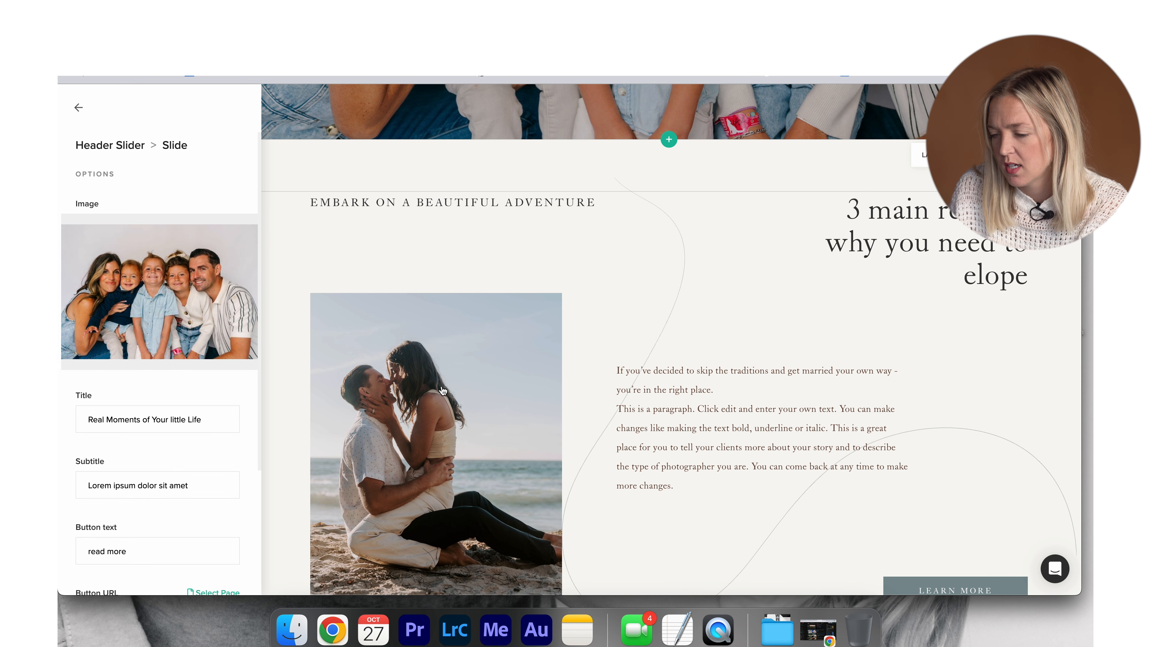
{"action": "left_click", "coordinate": [468, 455]}
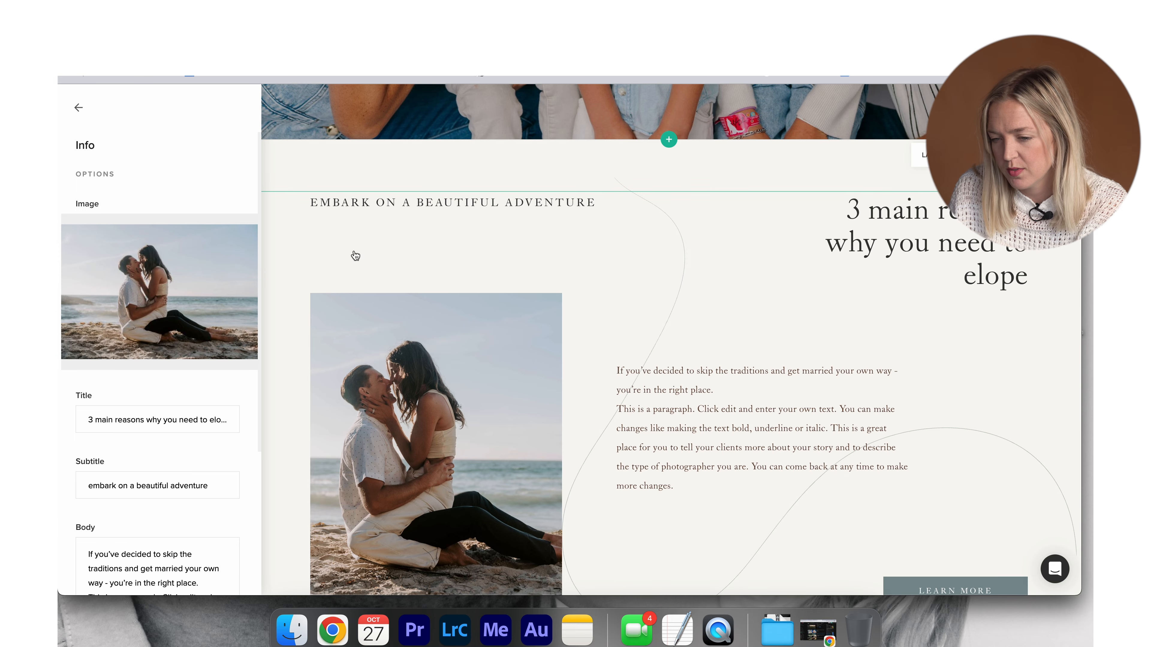
{"action": "mouse_move", "coordinate": [233, 261]}
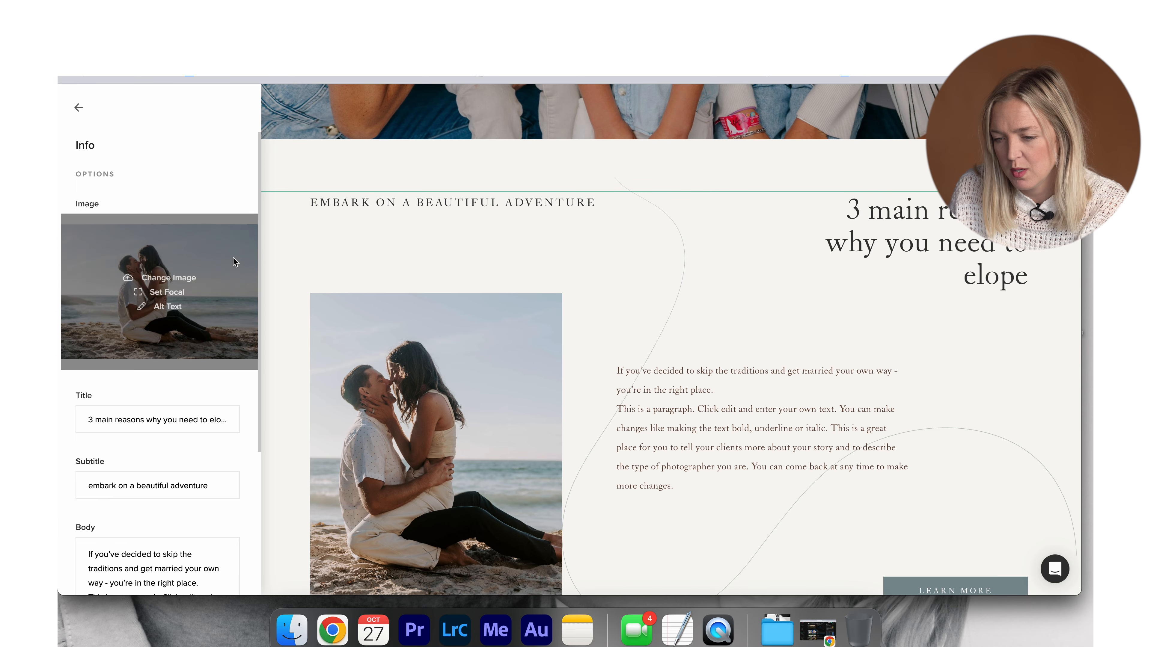
{"action": "left_click", "coordinate": [178, 282]}
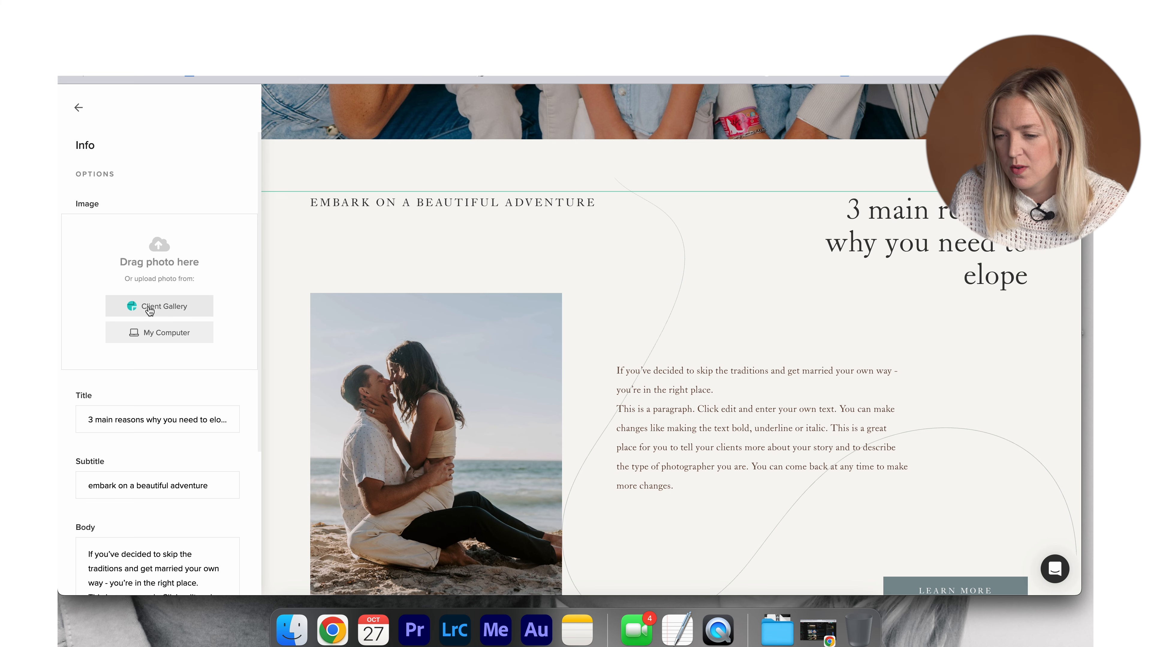
{"action": "left_click", "coordinate": [159, 303]}
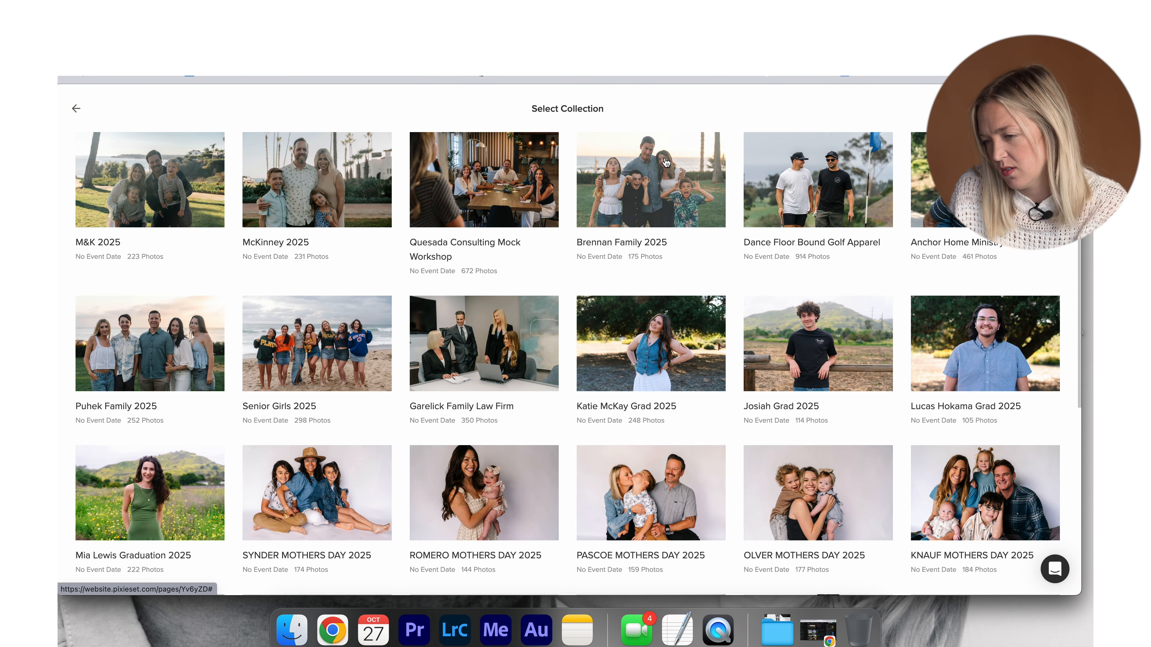
{"action": "left_click", "coordinate": [665, 210]}
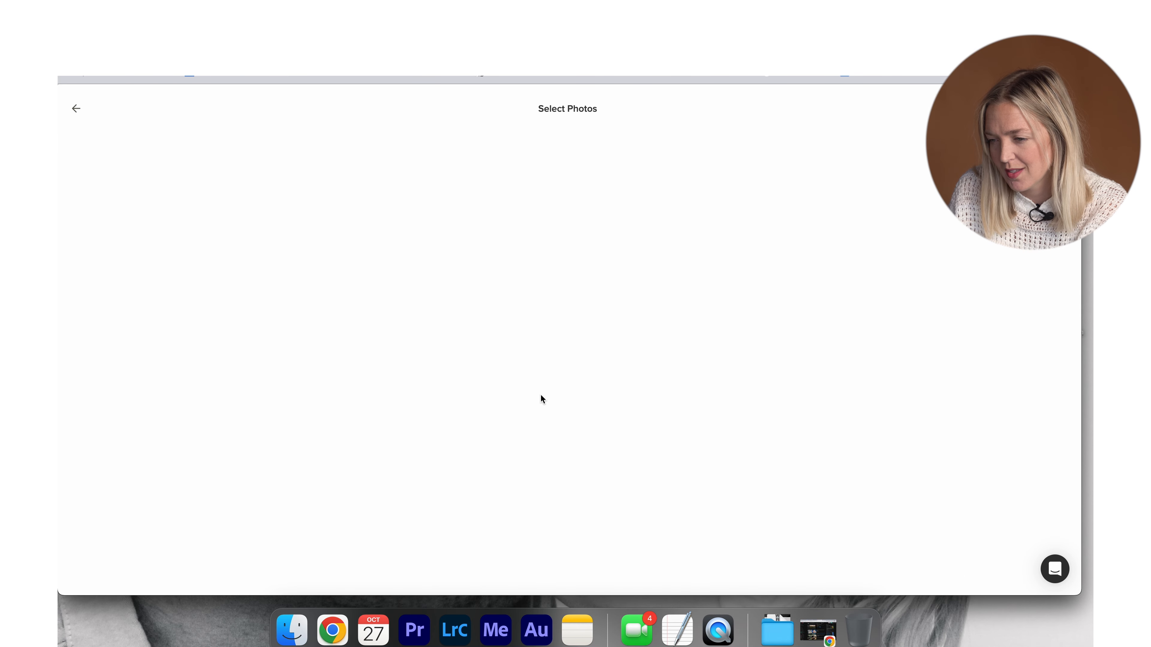
{"action": "scroll", "coordinate": [541, 397], "scroll_direction": "down", "scroll_amount": 3}
{"action": "scroll", "coordinate": [541, 396], "scroll_direction": "down", "scroll_amount": 10}
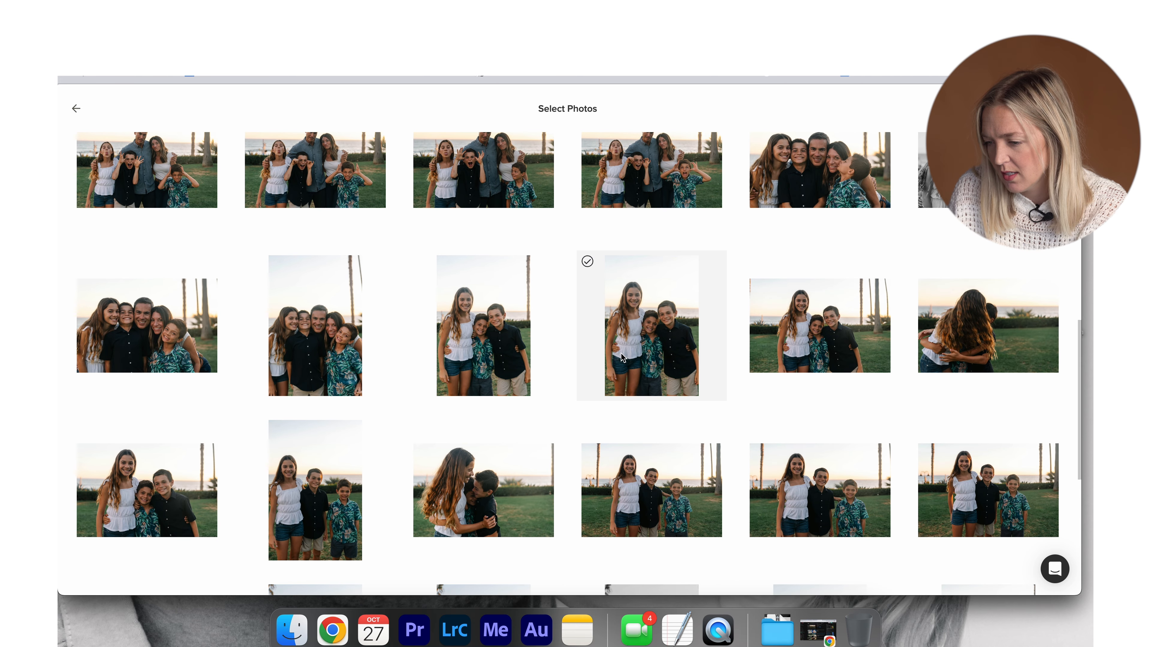
{"action": "left_click", "coordinate": [497, 350]}
{"action": "left_click", "coordinate": [1026, 108]}
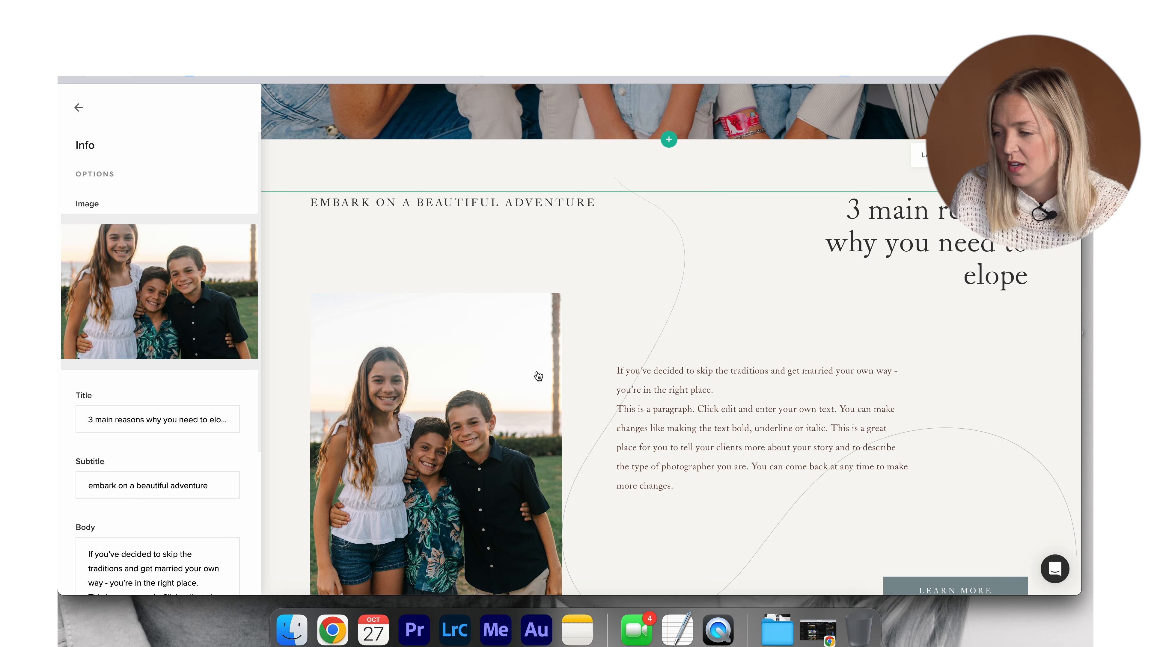
Step: Replace the info section's title with "3 reasons you need to take photos of your kids"
{"action": "left_click", "coordinate": [140, 419]}
{"action": "triple_click", "coordinate": [140, 419]}
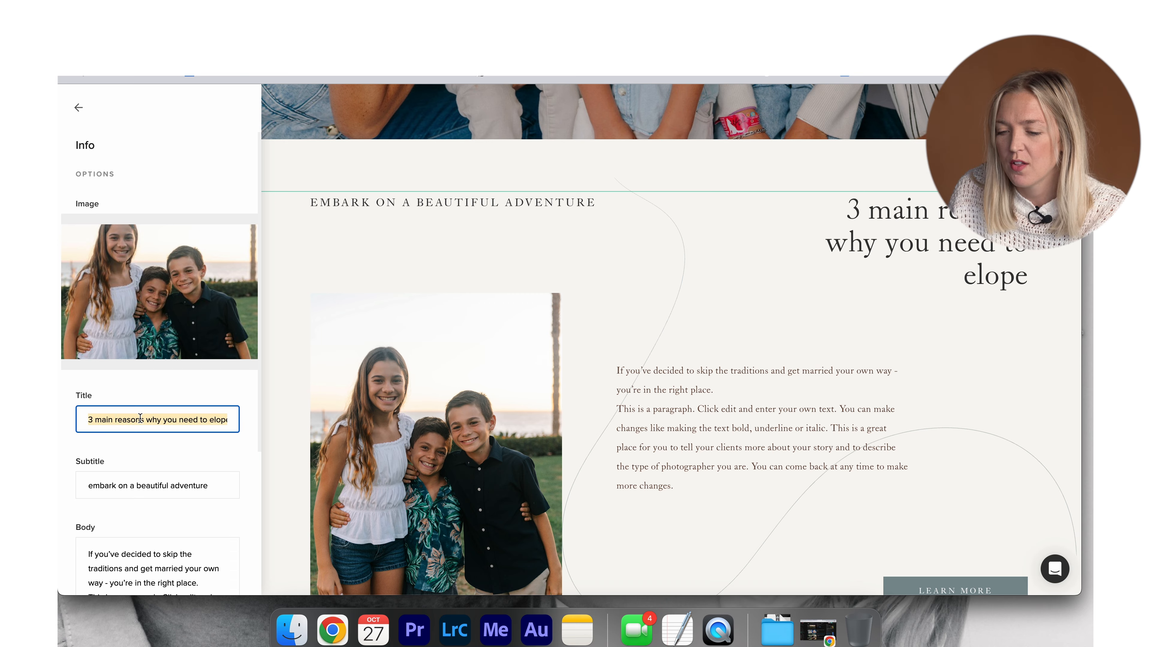
{"action": "left_click", "coordinate": [140, 419]}
{"action": "triple_click", "coordinate": [102, 422]}
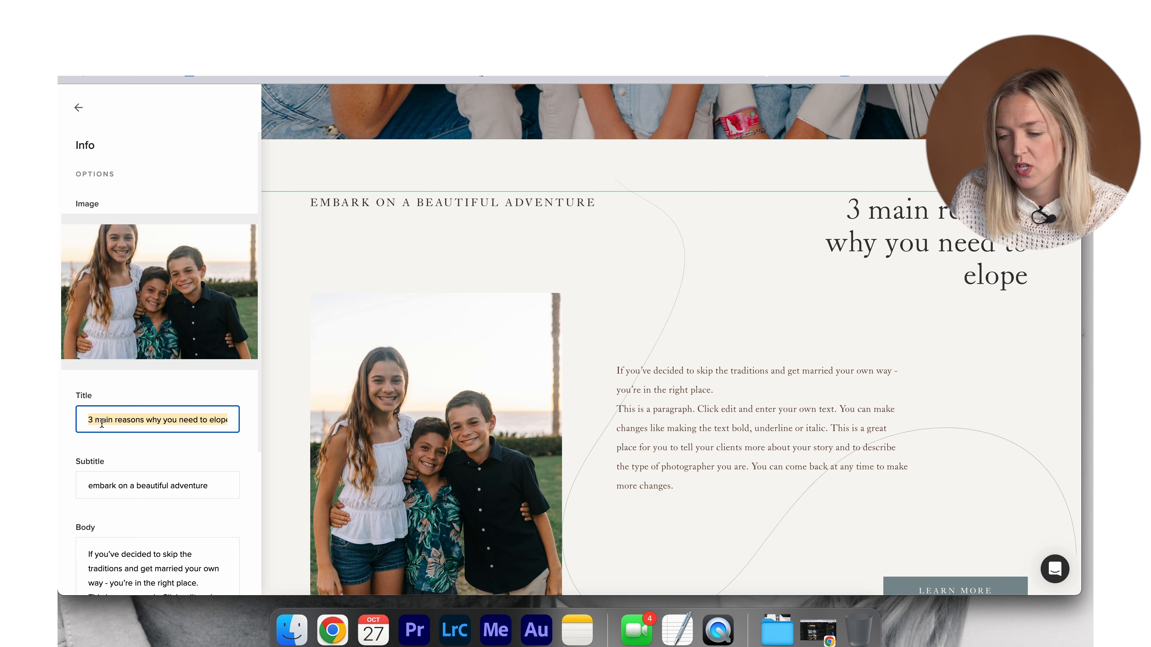
{"action": "type", "text": "3 reasons they"}
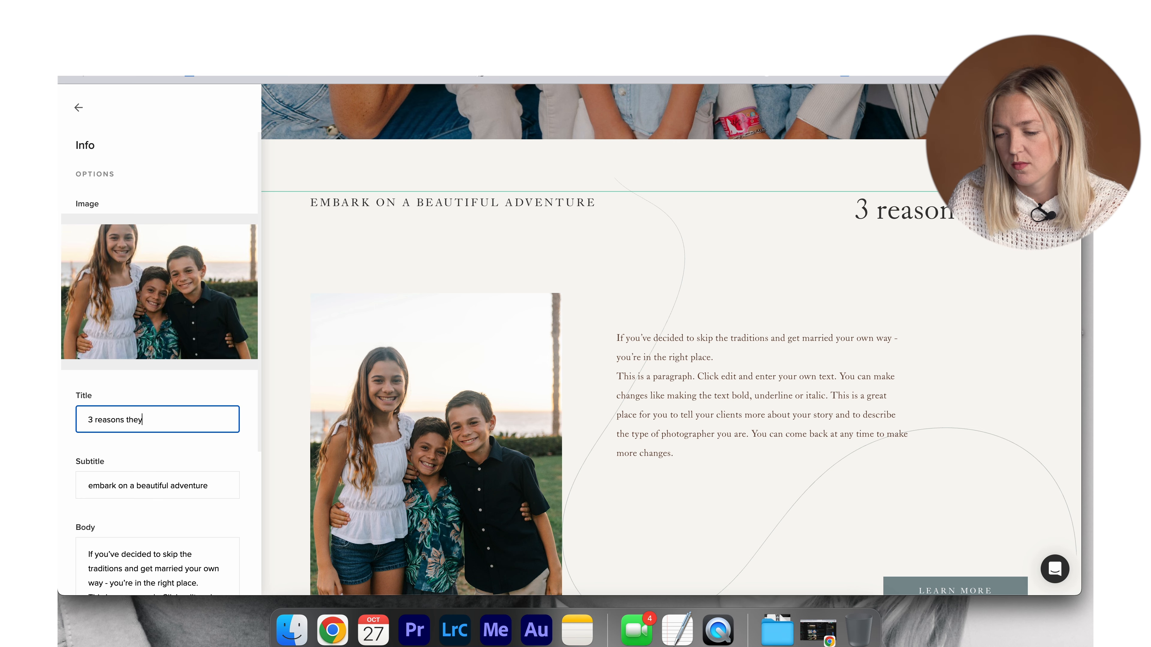
{"action": "key", "text": "BackSpace"}
{"action": "key", "text": "BackSpace"}
{"action": "key", "text": "BackSpace"}
{"action": "key", "text": "BackSpace"}
{"action": "type", "text": "you nee"}
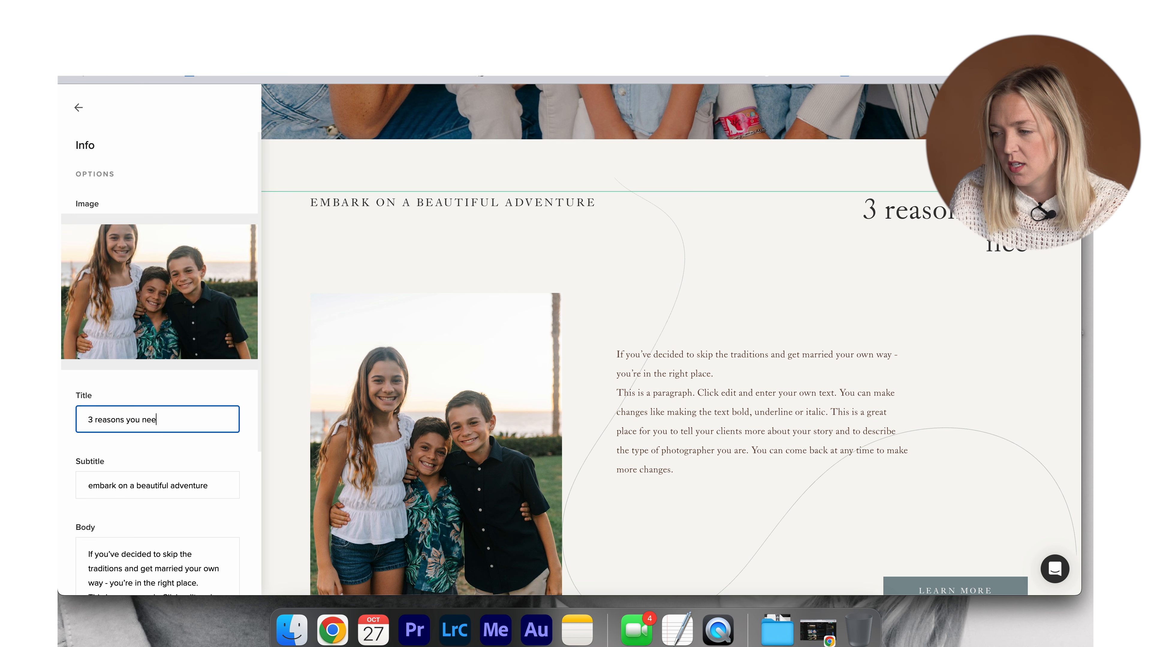
{"action": "type", "text": "d to take photso"}
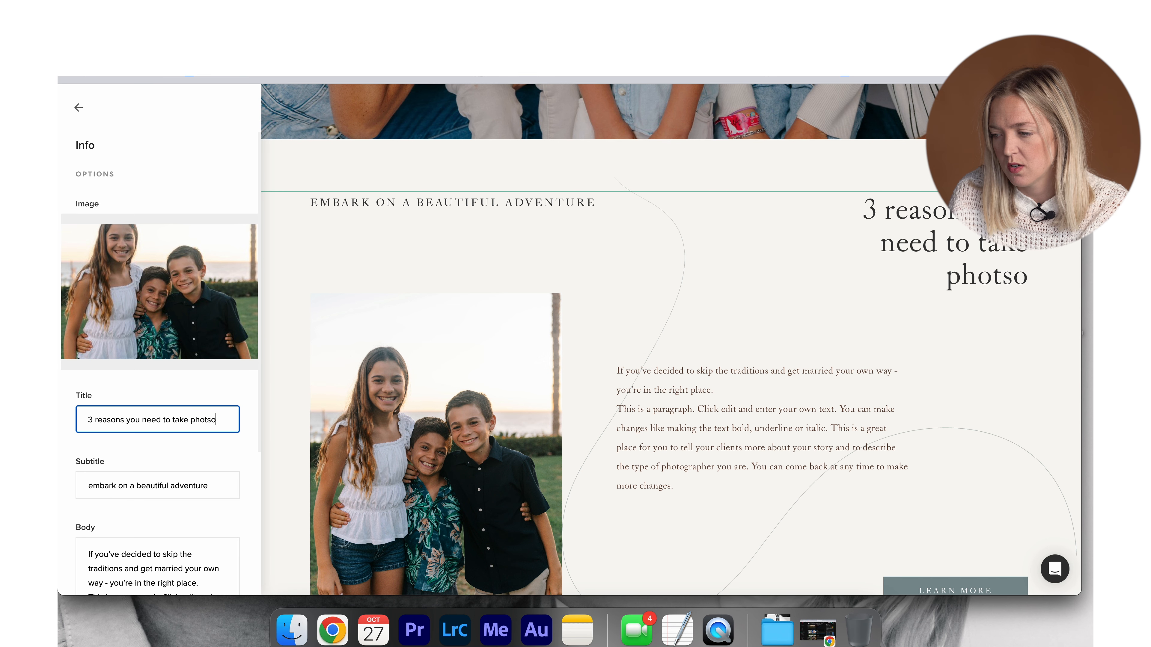
{"action": "key", "text": "BackSpace"}
{"action": "key", "text": "BackSpace"}
{"action": "type", "text": "os of your kids"}
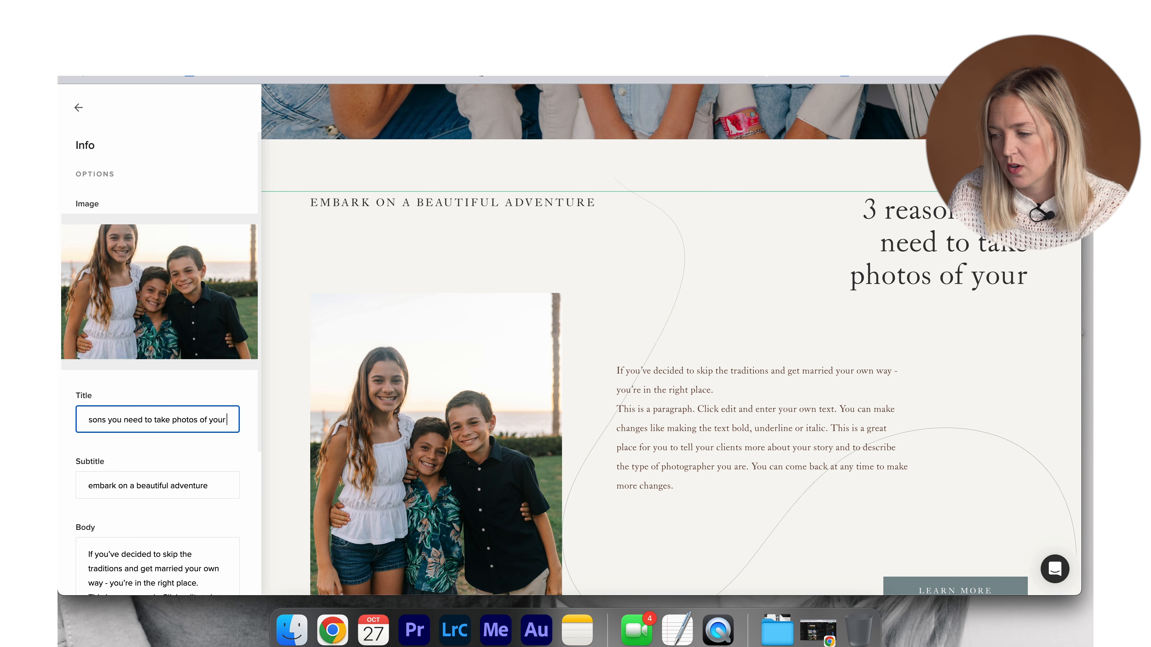
{"action": "left_click", "coordinate": [149, 449]}
Step: Review the info section's subtitle, body text and button against the new image and title
{"action": "triple_click", "coordinate": [146, 484]}
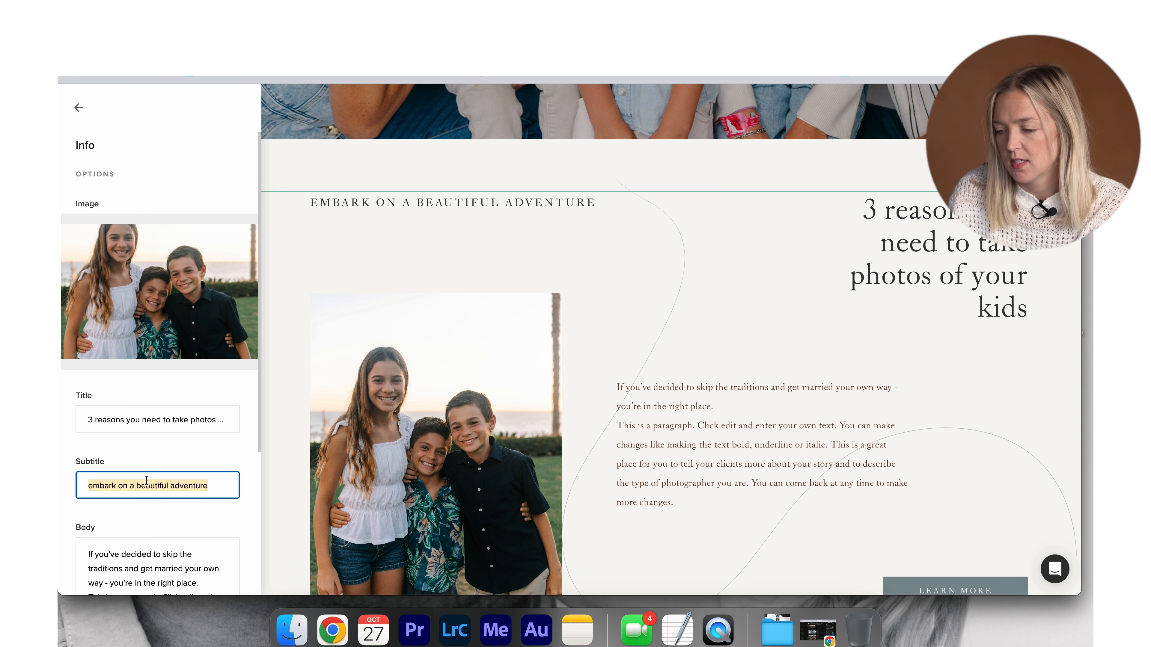
{"action": "scroll", "coordinate": [168, 452], "scroll_direction": "down", "scroll_amount": 1}
{"action": "scroll", "coordinate": [515, 363], "scroll_direction": "down", "scroll_amount": 2}
{"action": "scroll", "coordinate": [515, 363], "scroll_direction": "down", "scroll_amount": 1}
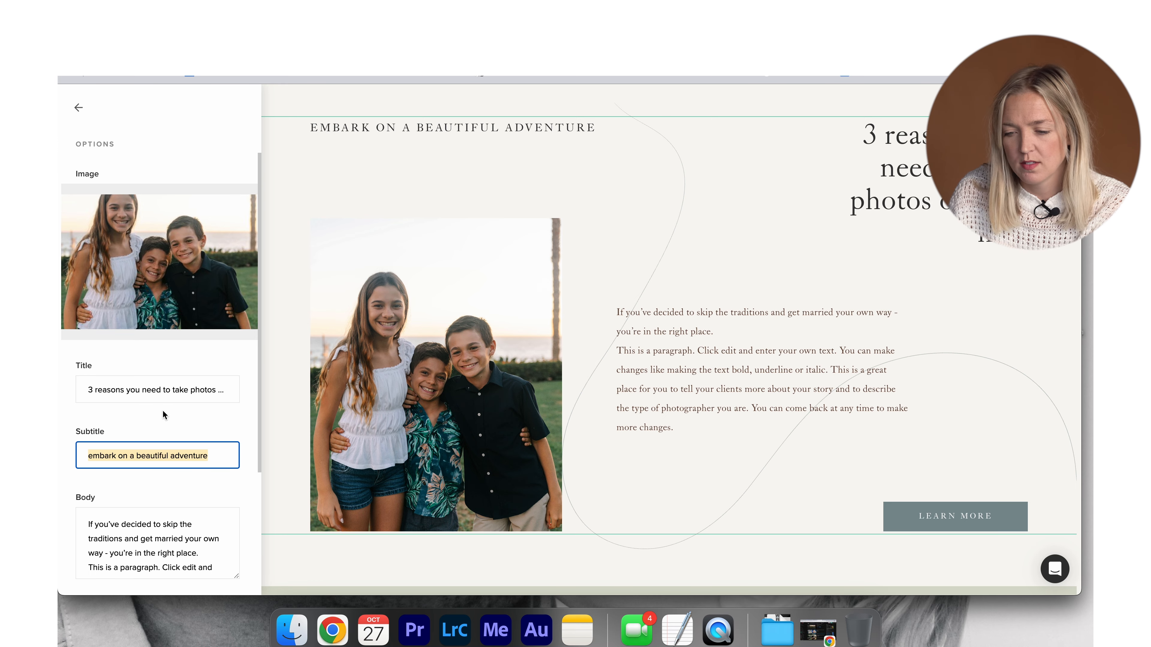
{"action": "left_click", "coordinate": [164, 414]}
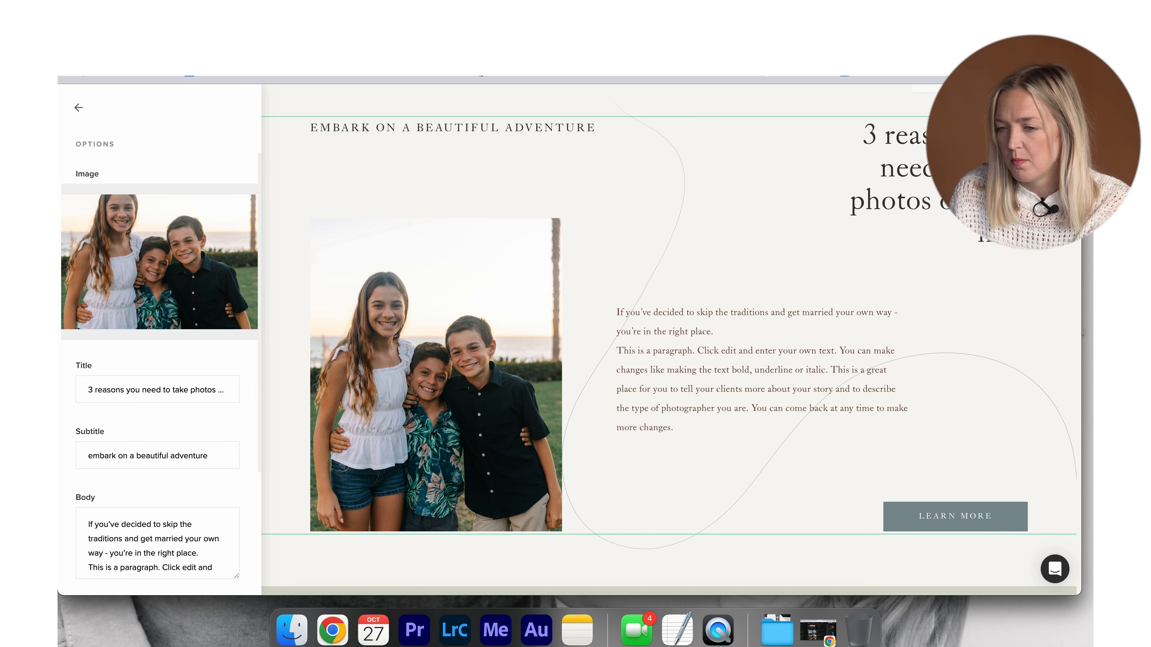
{"action": "scroll", "coordinate": [604, 410], "scroll_direction": "down", "scroll_amount": 5}
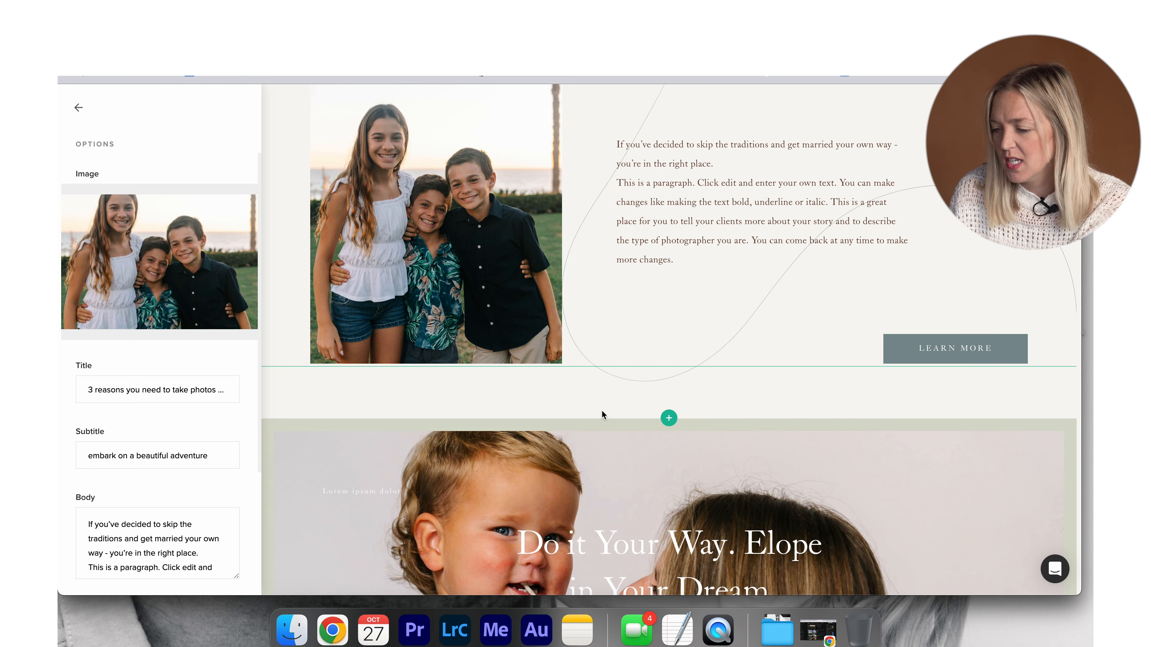
{"action": "scroll", "coordinate": [602, 411], "scroll_direction": "up", "scroll_amount": 2}
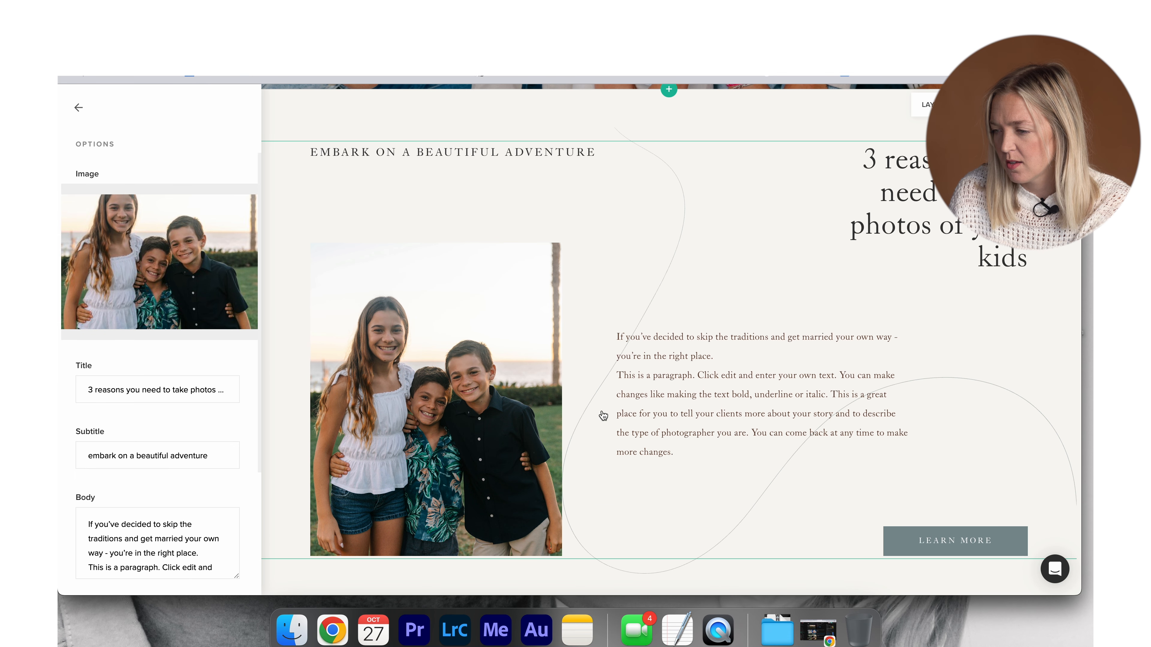
{"action": "scroll", "coordinate": [603, 416], "scroll_direction": "down", "scroll_amount": 1}
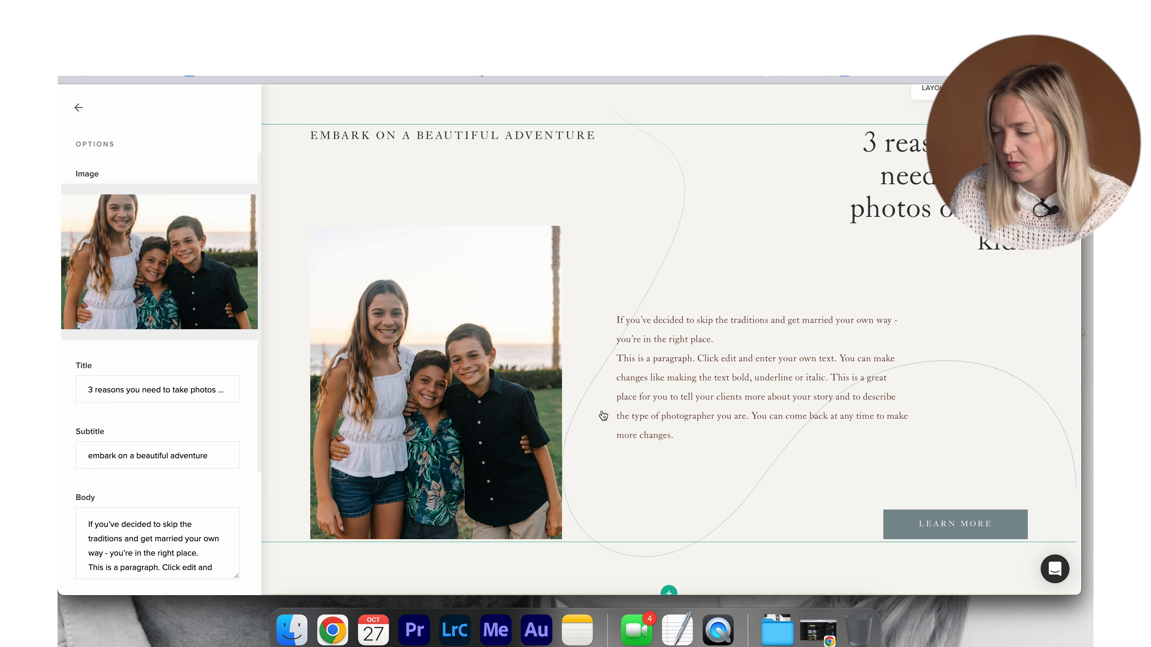
{"action": "scroll", "coordinate": [603, 416], "scroll_direction": "down", "scroll_amount": 3}
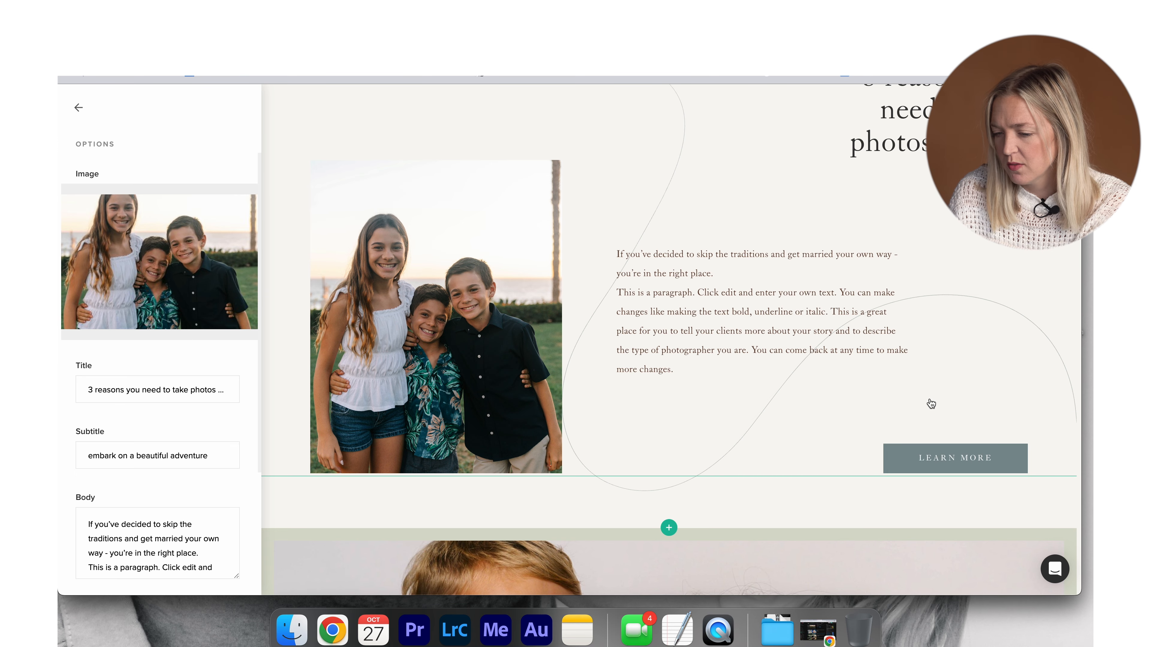
Step: Replace the title of the feature link section with the mother-and-toddler image with "Capture them while they're young"
{"action": "scroll", "coordinate": [931, 403], "scroll_direction": "down", "scroll_amount": 15}
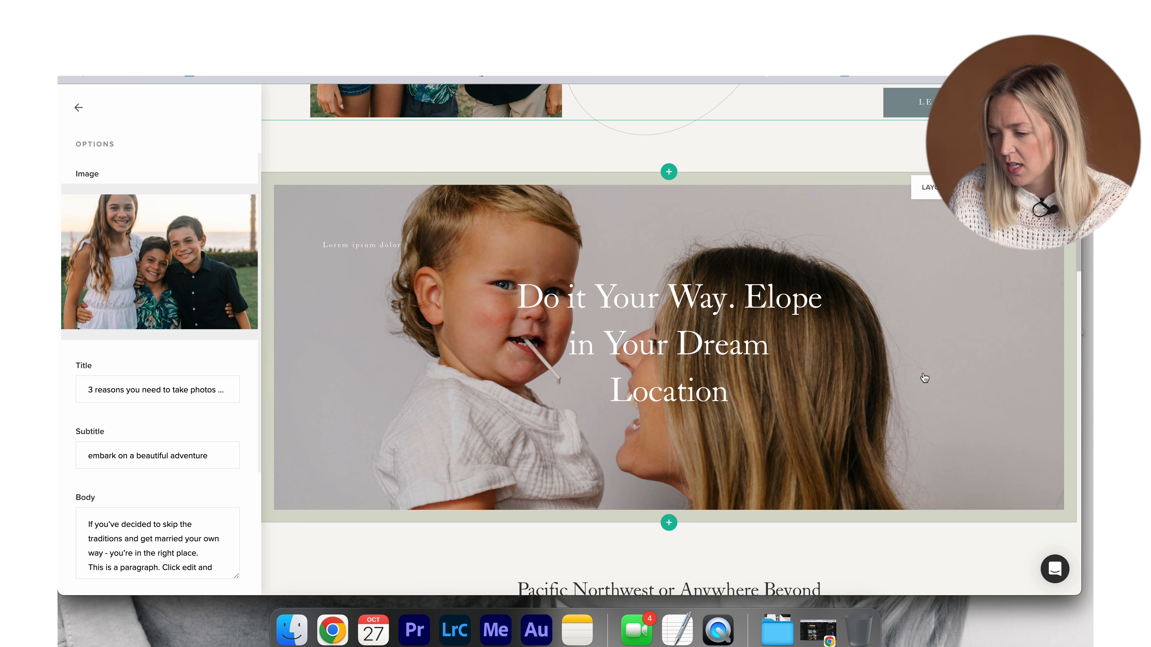
{"action": "scroll", "coordinate": [925, 378], "scroll_direction": "down", "scroll_amount": 1}
{"action": "left_click", "coordinate": [672, 302]}
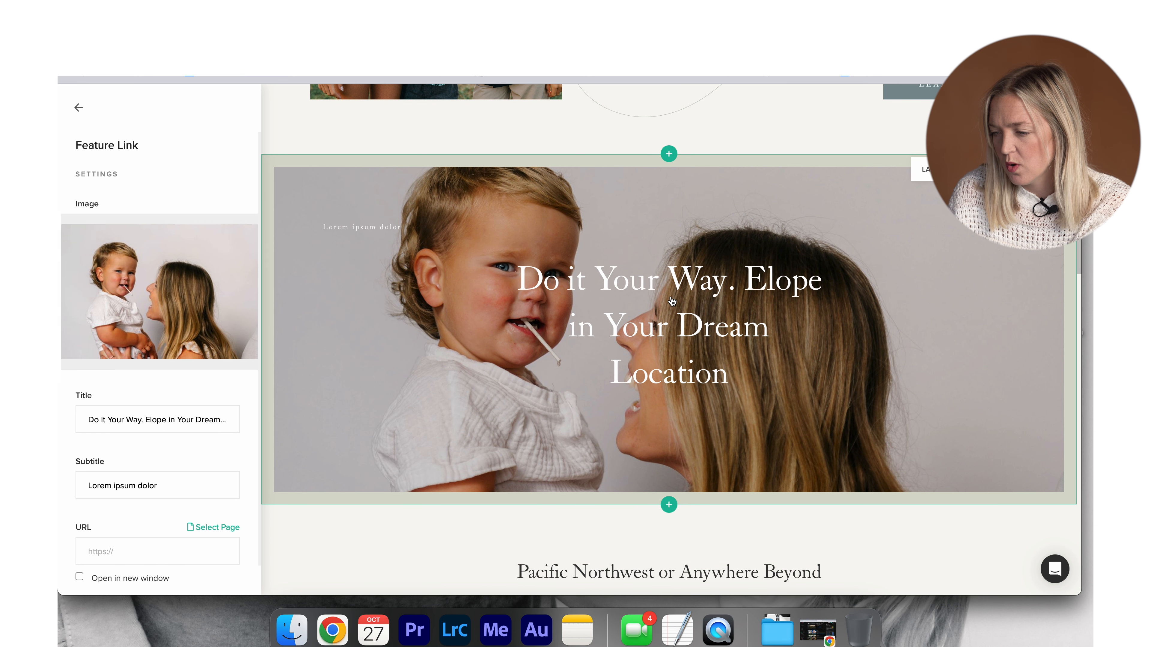
{"action": "left_click", "coordinate": [171, 421]}
{"action": "key", "text": "super+a"}
{"action": "type", "text": "Capt"}
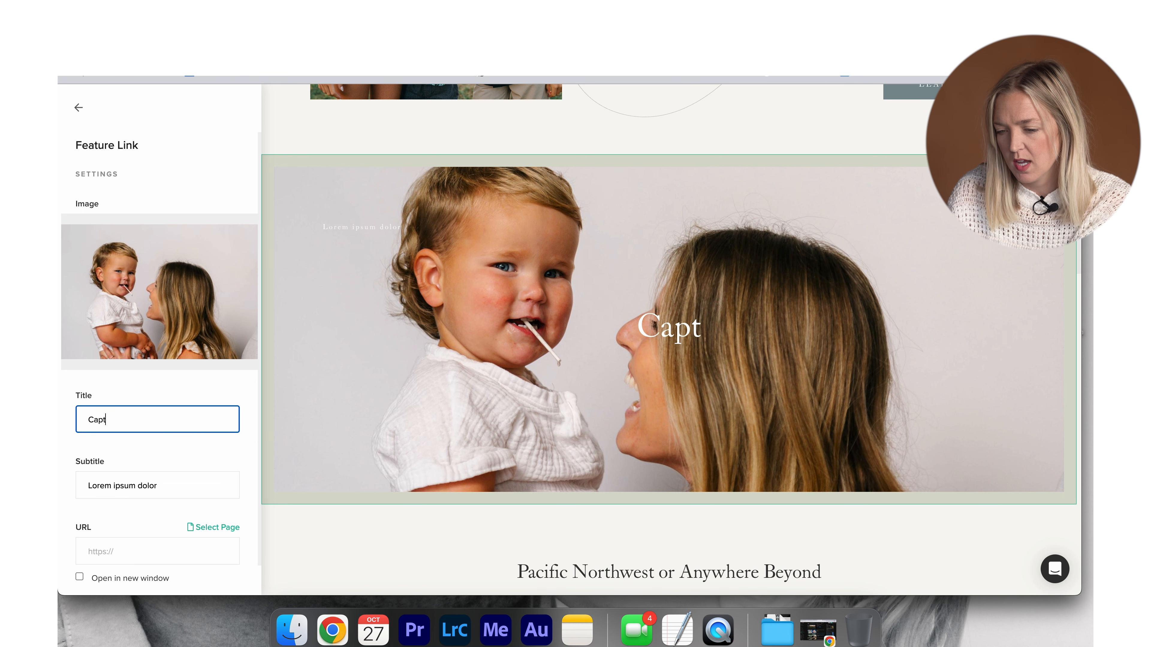
{"action": "key", "text": "BackSpace"}
{"action": "type", "text": "ure th"}
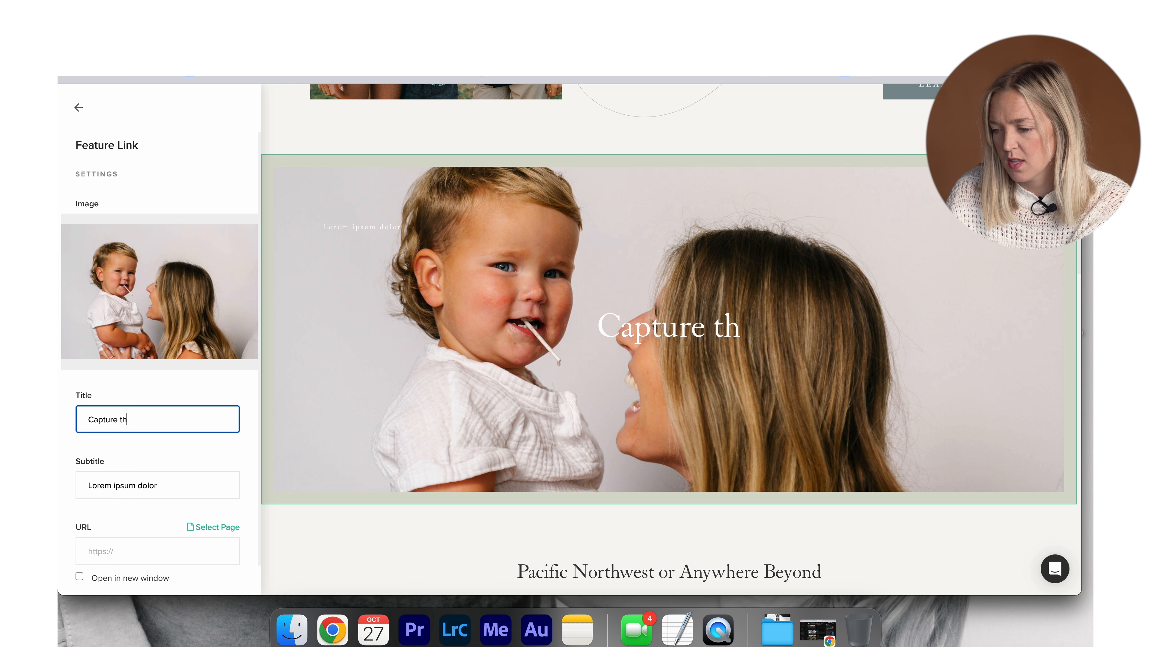
{"action": "type", "text": "em while they're still young"}
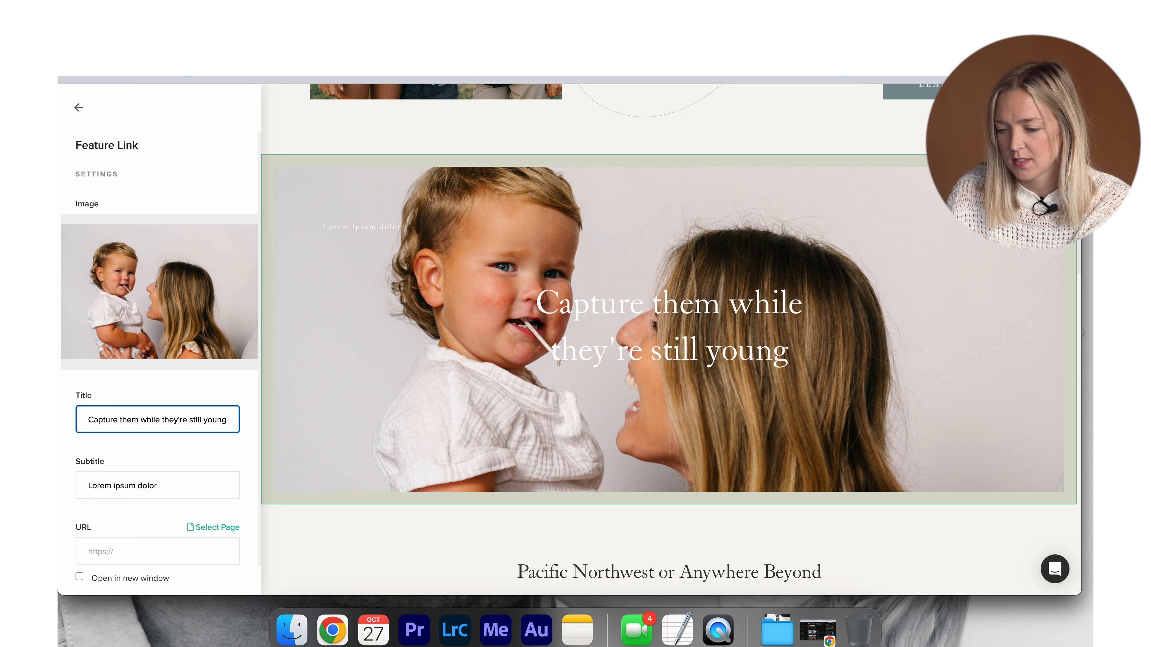
{"action": "double_click", "coordinate": [194, 420]}
{"action": "key", "text": "BackSpace"}
{"action": "left_click", "coordinate": [213, 401]}
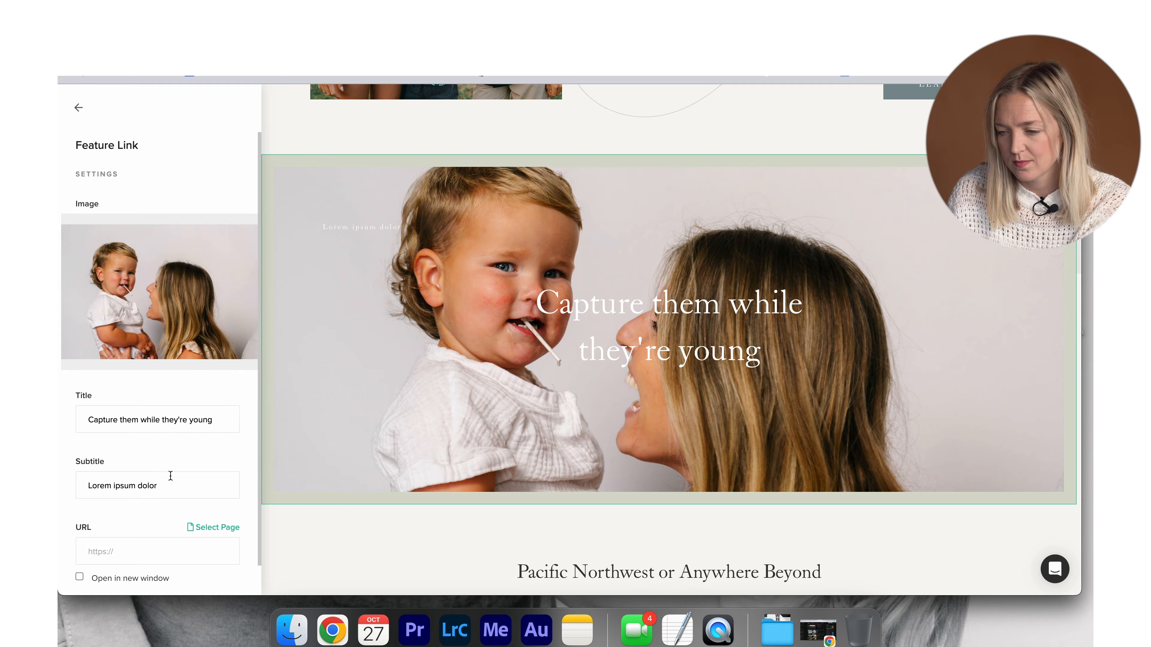
Step: Clear the feature link section's placeholder subtitle "Lorem ipsum dolor"
{"action": "triple_click", "coordinate": [171, 475]}
{"action": "key", "text": "BackSpace"}
{"action": "left_click", "coordinate": [201, 453]}
Step: Replace the heading "Pacific Northwest or Anywhere Beyond" below the feature link section with "Family Photos You'll Want to Frame"
{"action": "scroll", "coordinate": [376, 417], "scroll_direction": "down", "scroll_amount": 5}
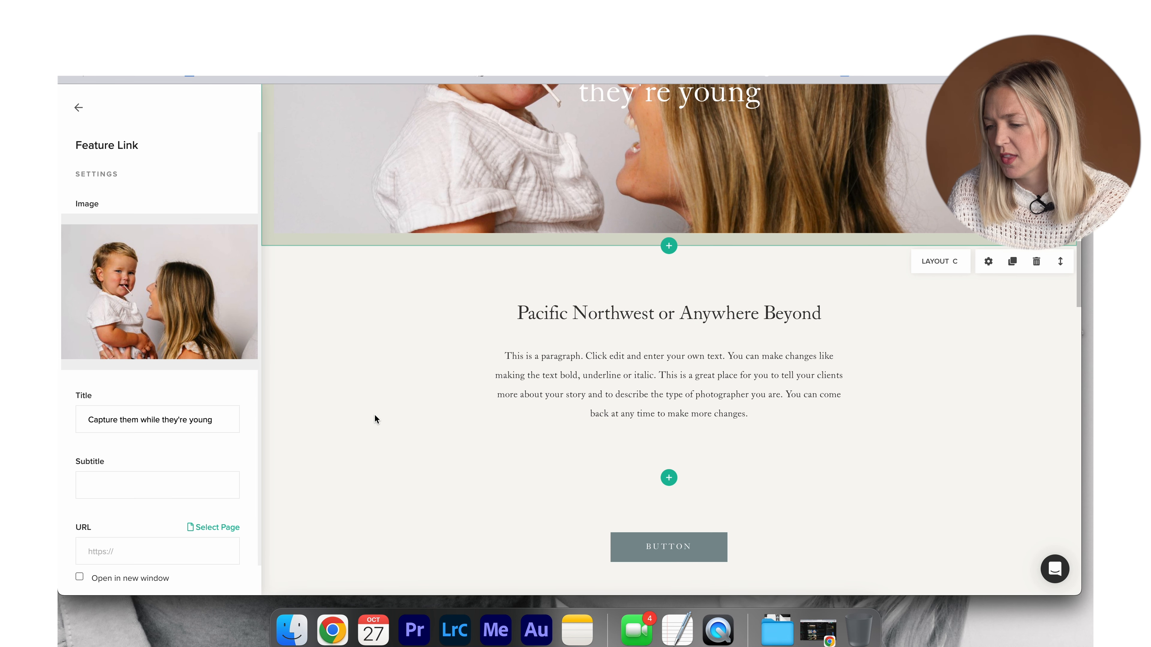
{"action": "scroll", "coordinate": [657, 297], "scroll_direction": "down", "scroll_amount": 3}
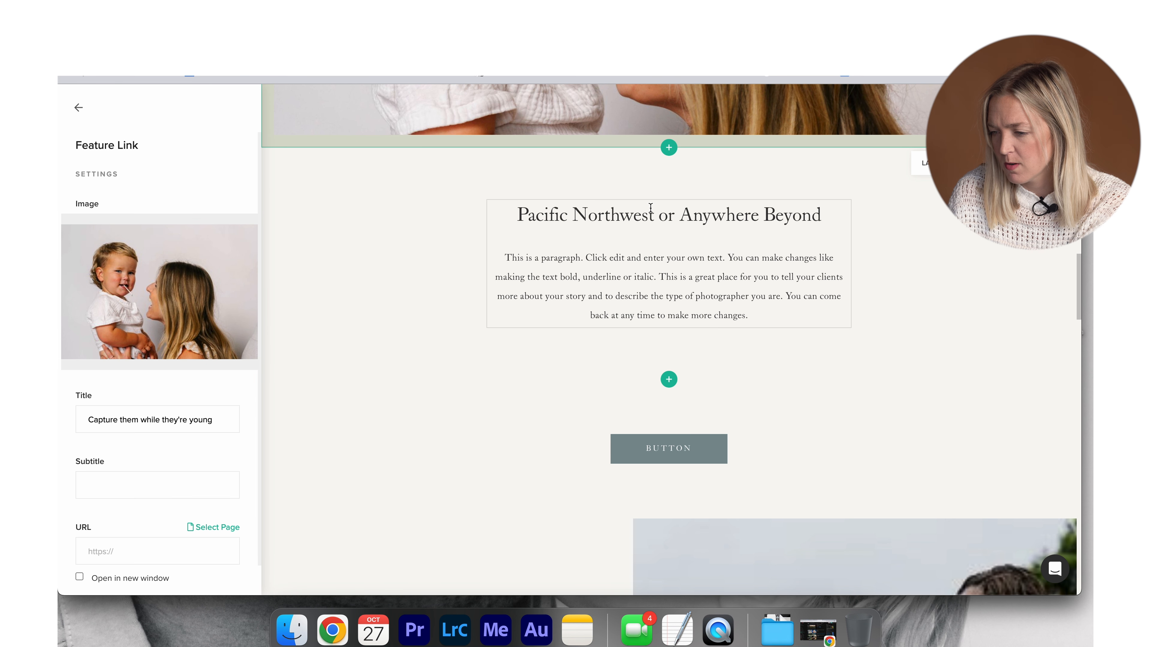
{"action": "left_click", "coordinate": [650, 209]}
{"action": "scroll", "coordinate": [548, 347], "scroll_direction": "down", "scroll_amount": 5}
{"action": "scroll", "coordinate": [548, 348], "scroll_direction": "up", "scroll_amount": 6}
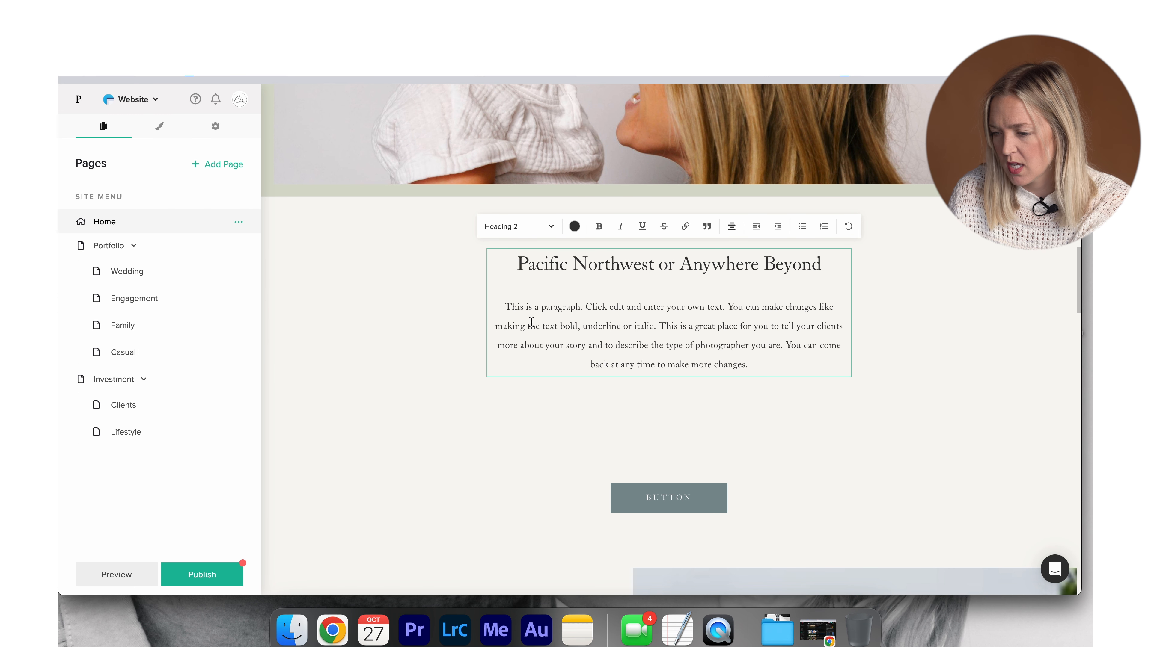
{"action": "double_click", "coordinate": [553, 265]}
{"action": "left_click", "coordinate": [522, 266]}
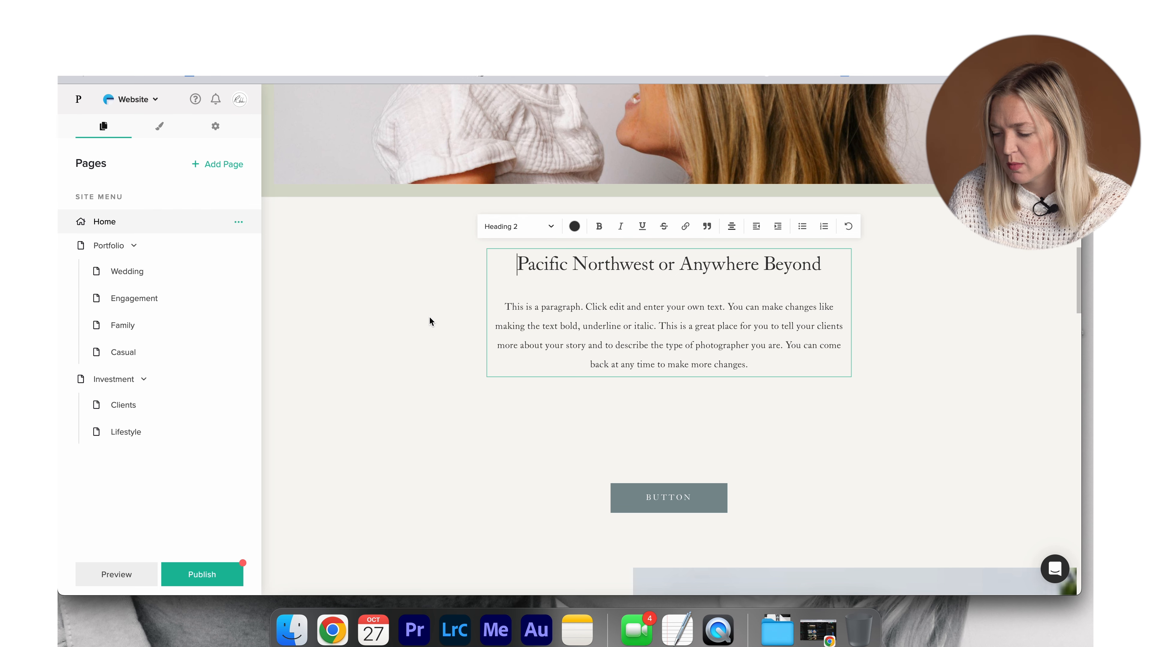
{"action": "type", "text": "Faml"}
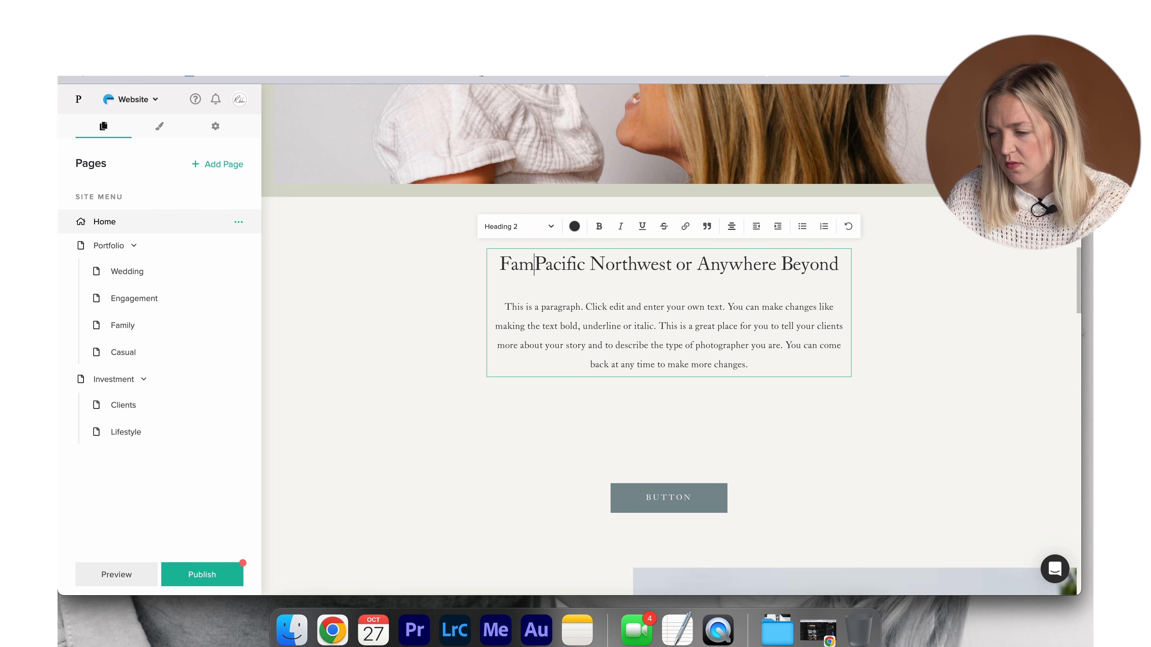
{"action": "type", "text": "ly Photos "}
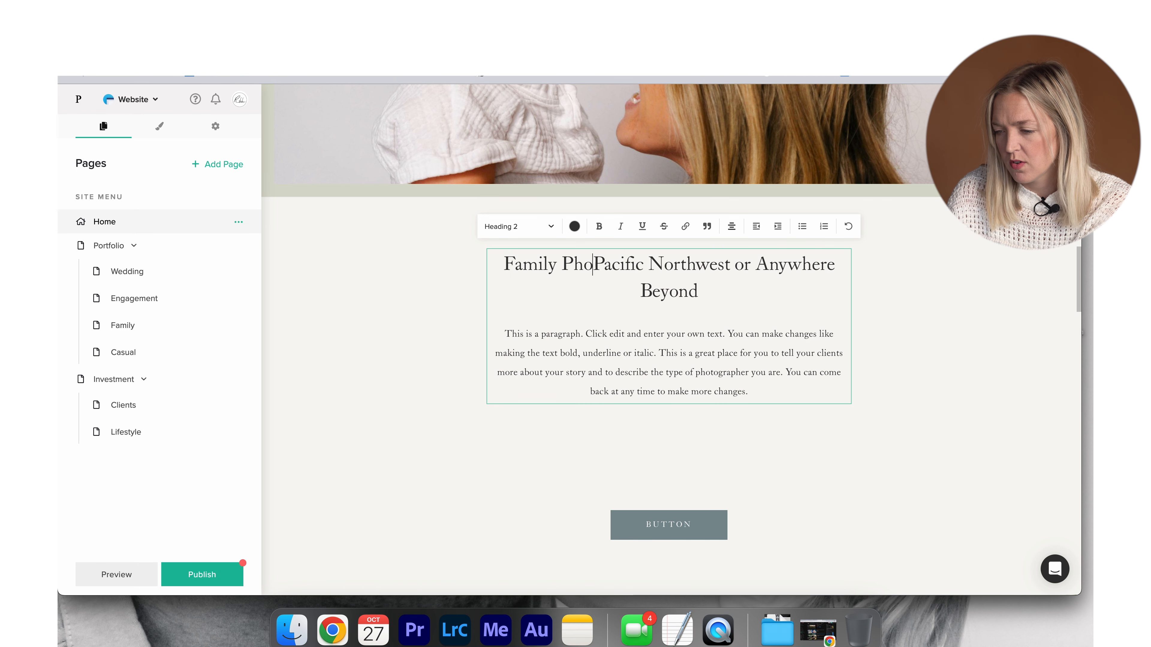
{"action": "type", "text": "You'll wan"}
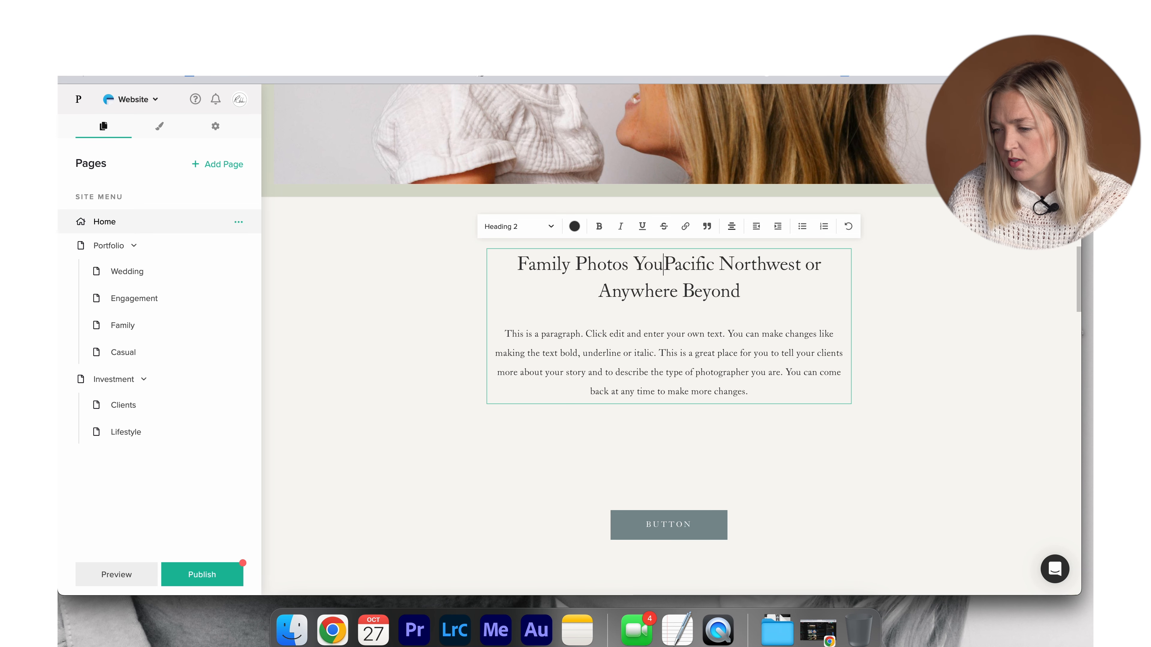
{"action": "key", "text": "BackSpace"}
{"action": "key", "text": "BackSpace"}
{"action": "key", "text": "BackSpace"}
{"action": "type", "text": "Want to Frame"}
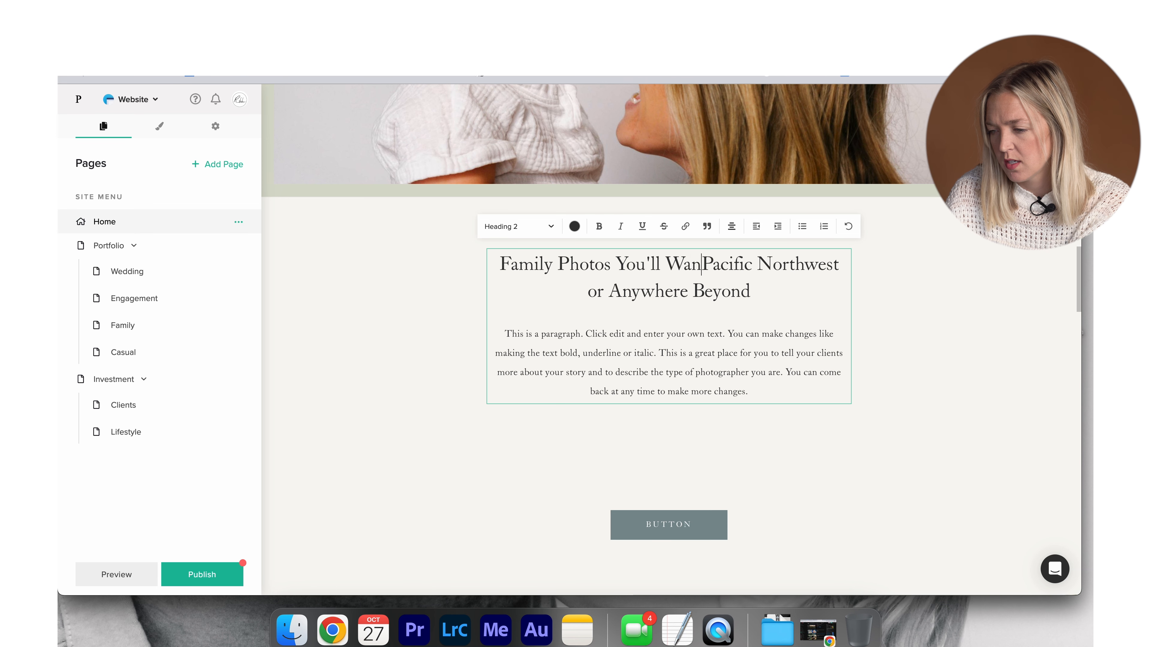
{"action": "key", "text": "shift+Down"}
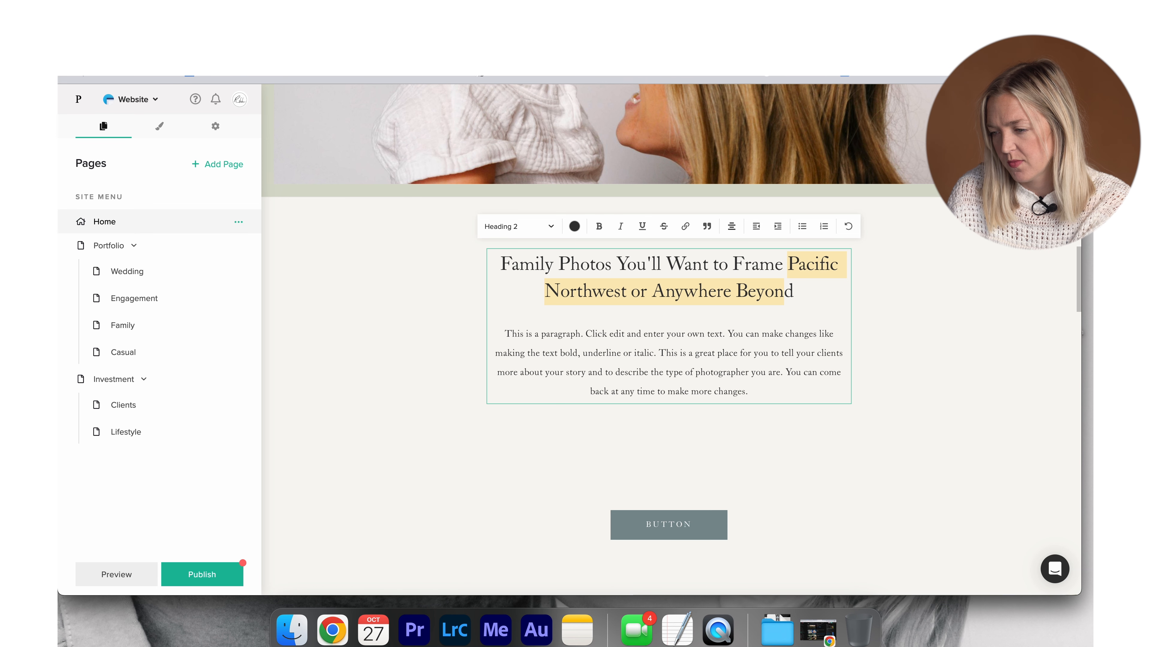
{"action": "key", "text": "BackSpace"}
{"action": "key", "text": "BackSpace"}
{"action": "key", "text": "BackSpace"}
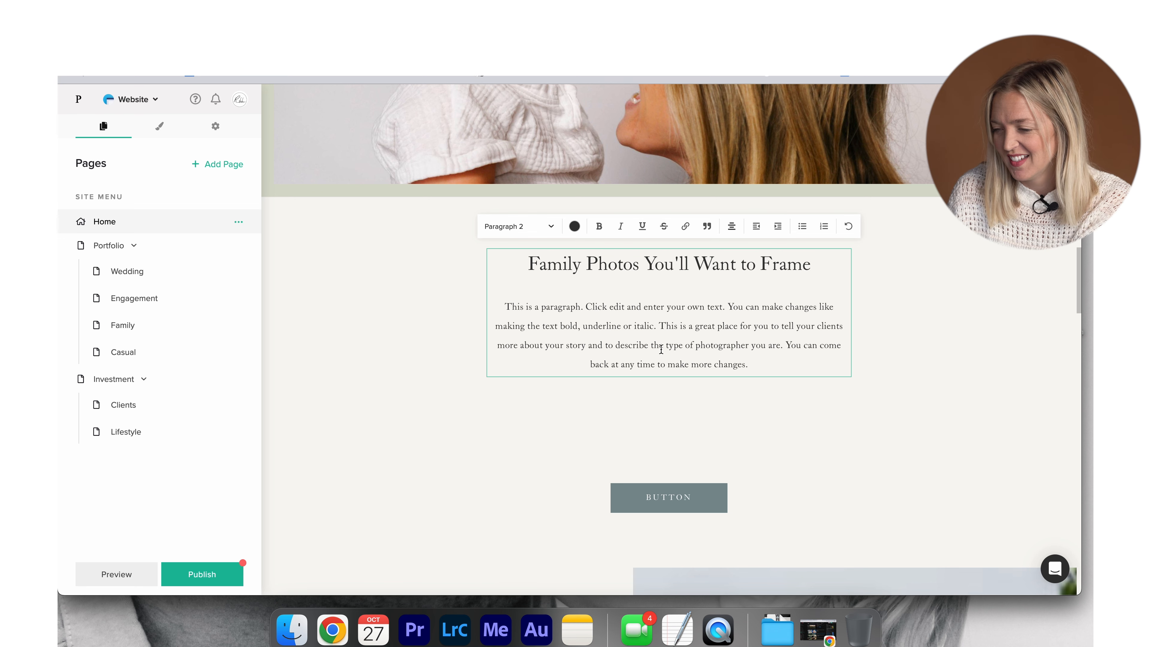
{"action": "scroll", "coordinate": [663, 349], "scroll_direction": "down", "scroll_amount": 1}
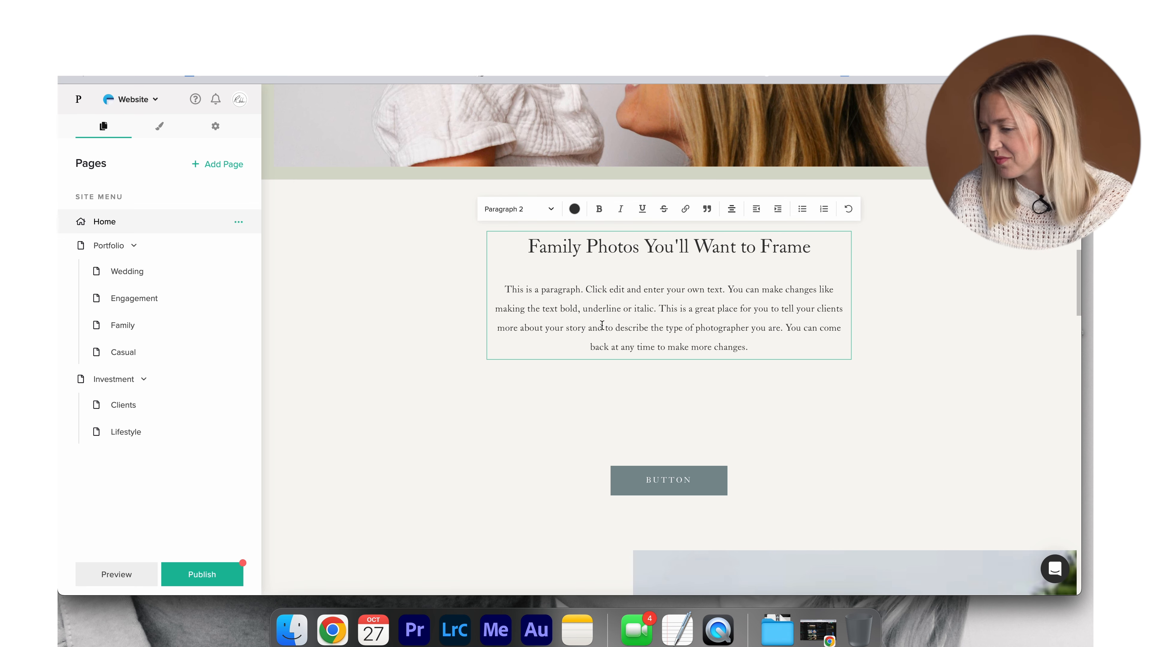
{"action": "left_click", "coordinate": [521, 453]}
Step: Open the settings of the photo slider below the button and try its slider controls and auto crop options
{"action": "scroll", "coordinate": [521, 452], "scroll_direction": "down", "scroll_amount": 5}
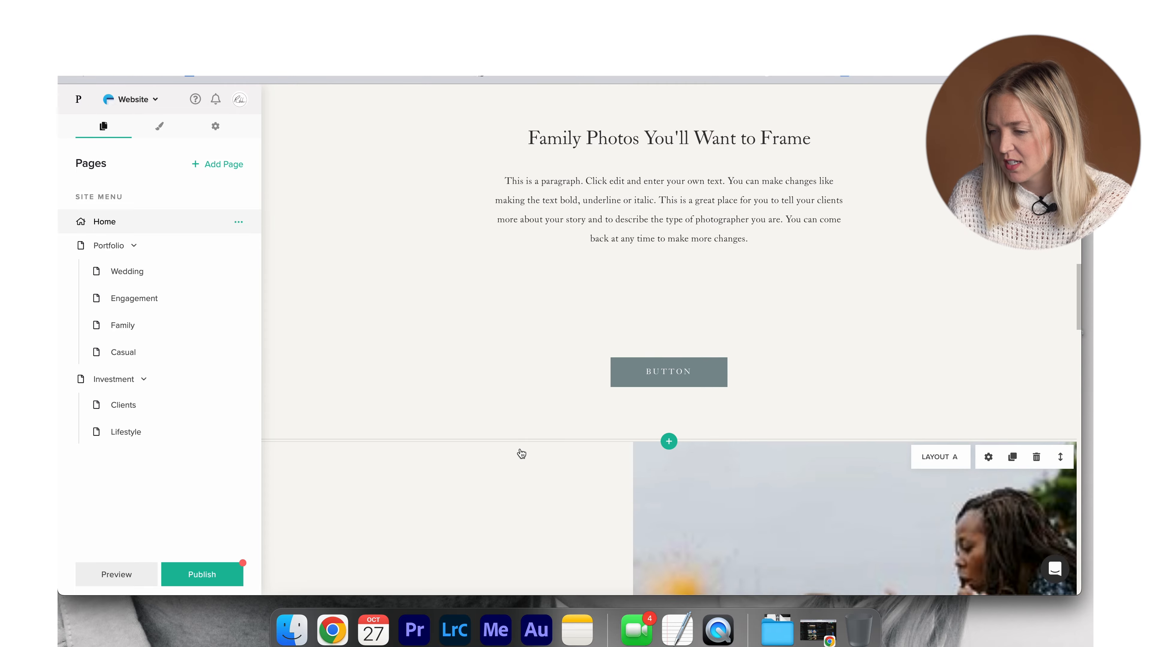
{"action": "scroll", "coordinate": [521, 453], "scroll_direction": "down", "scroll_amount": 4}
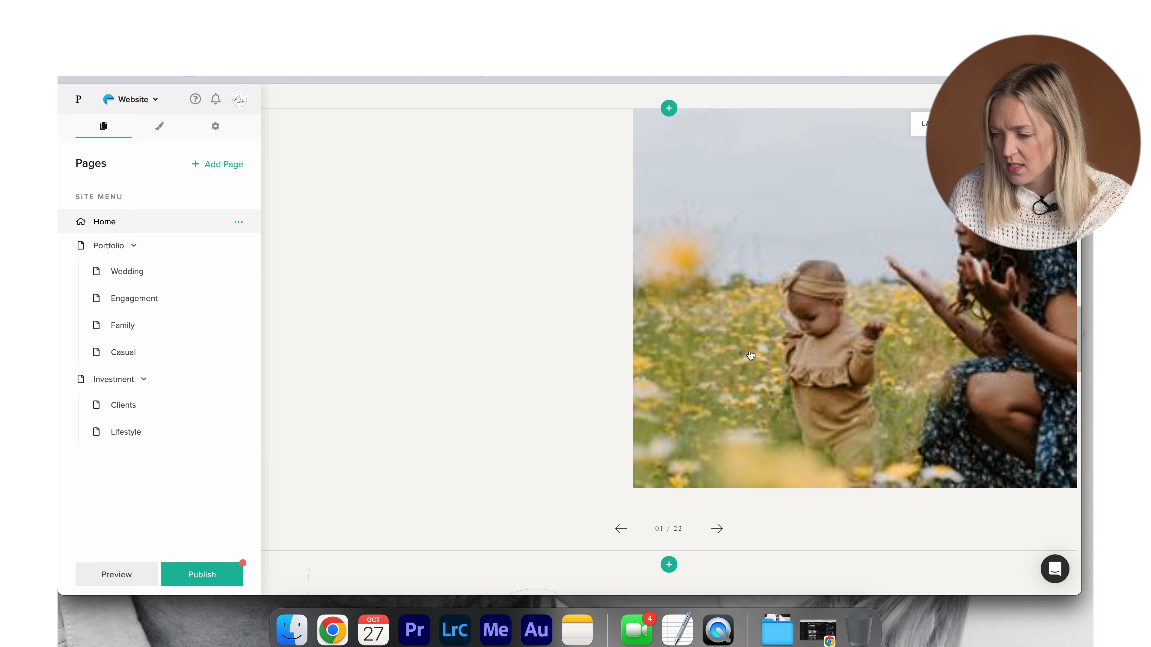
{"action": "left_click", "coordinate": [709, 355]}
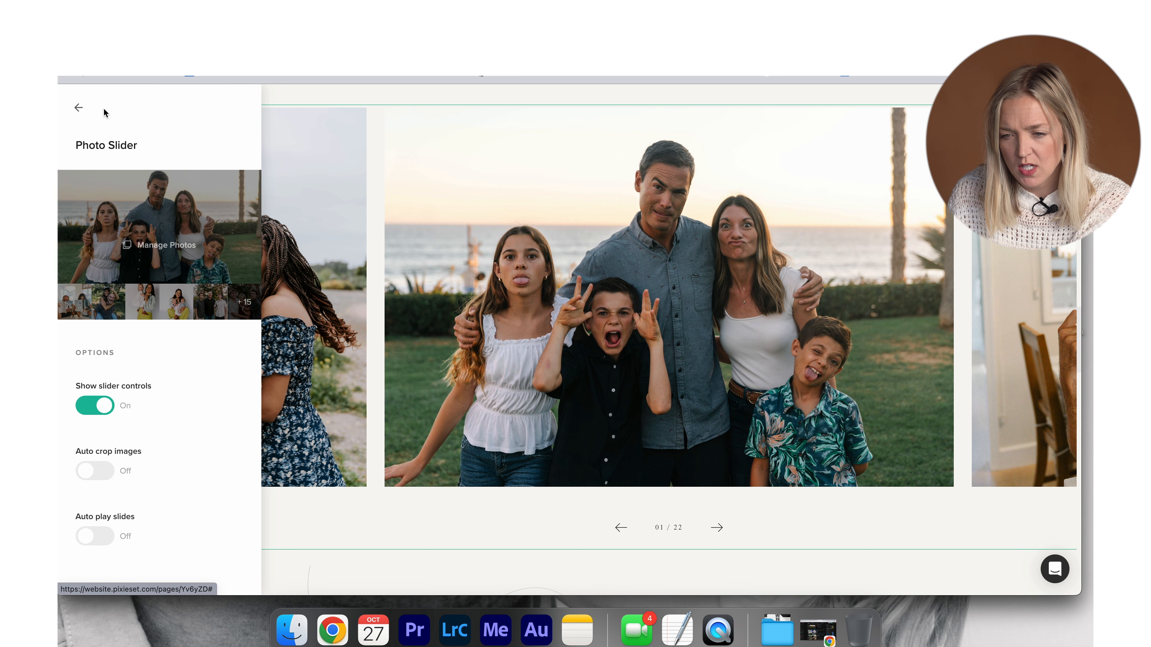
{"action": "left_click", "coordinate": [92, 407]}
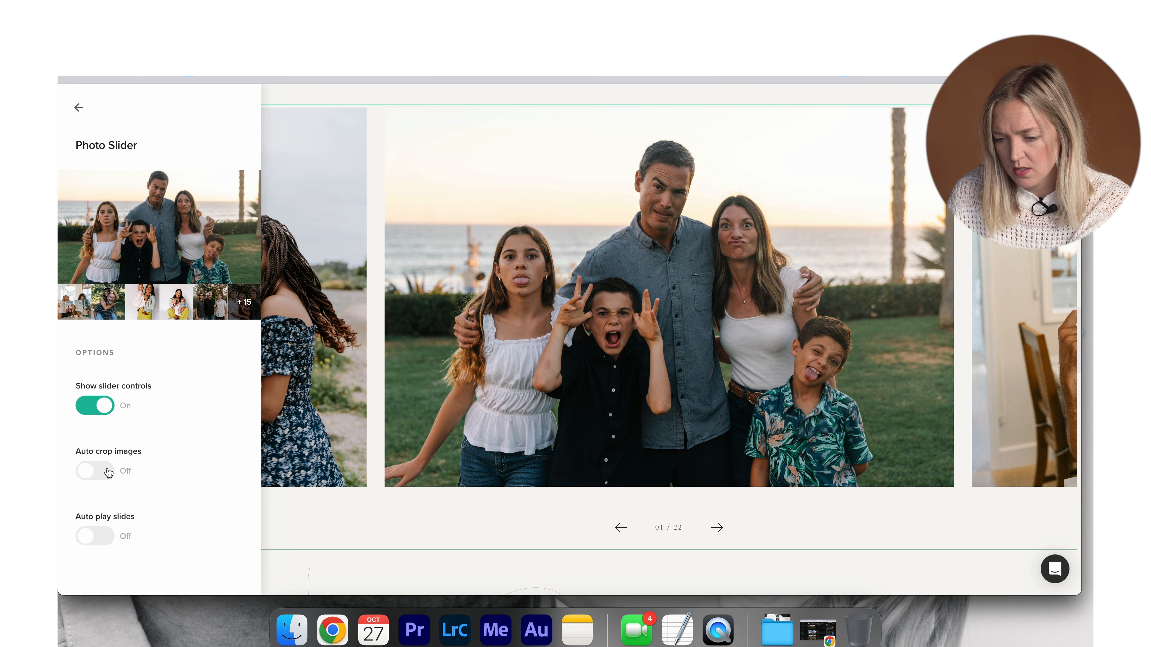
{"action": "left_click", "coordinate": [86, 473]}
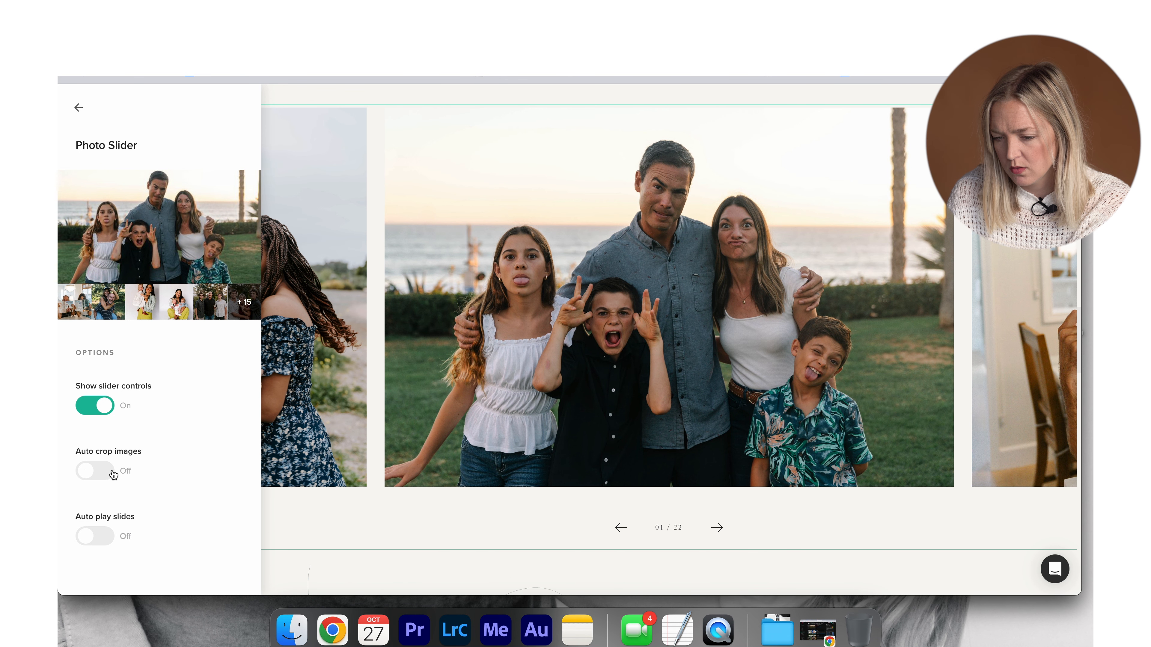
Step: Try auto crop on the photo slider, page through its photos with cropping applied, and turn auto crop off again
{"action": "left_click", "coordinate": [113, 474]}
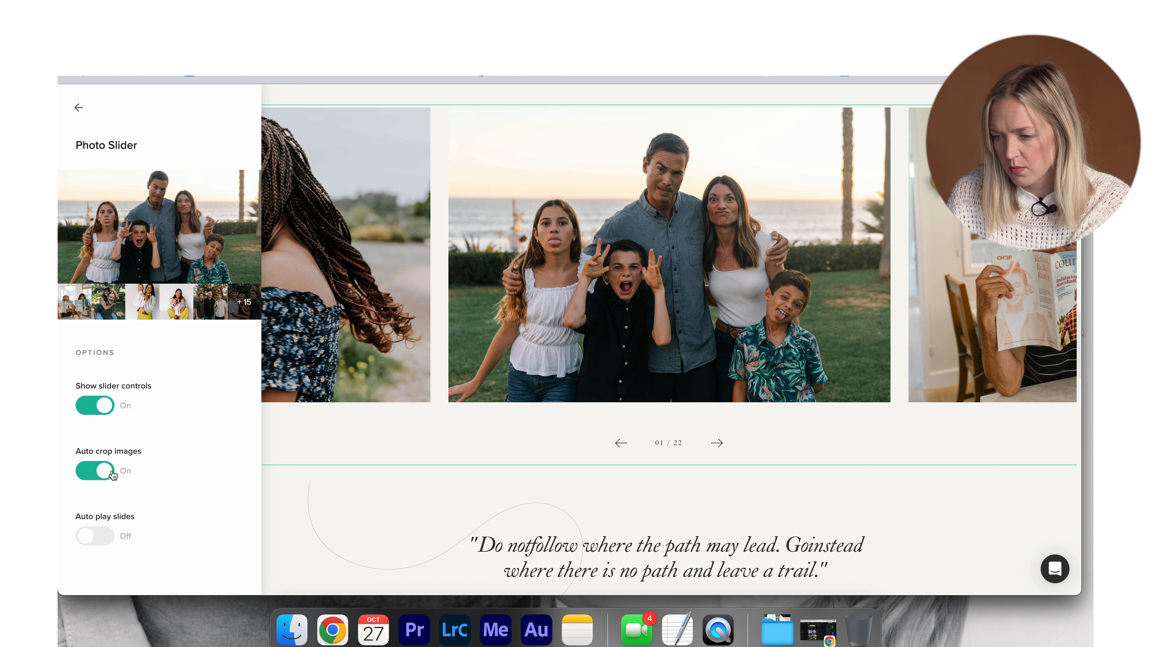
{"action": "scroll", "coordinate": [400, 356], "scroll_direction": "down", "scroll_amount": 2}
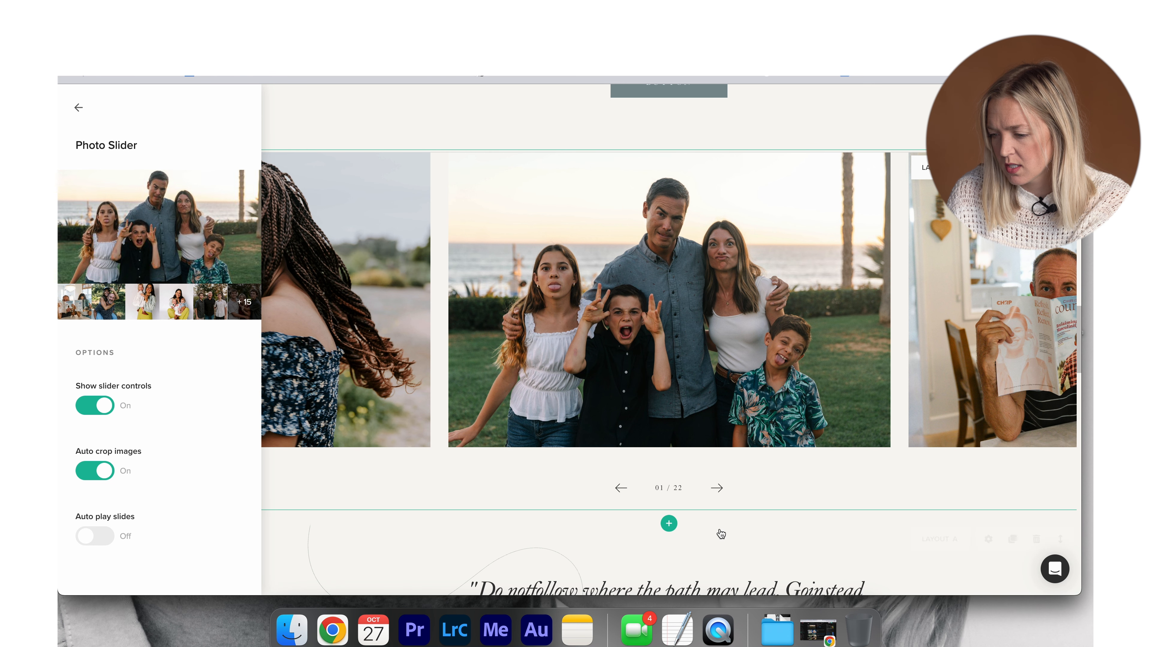
{"action": "left_click", "coordinate": [716, 489]}
{"action": "left_click", "coordinate": [716, 488]}
{"action": "left_click", "coordinate": [716, 489]}
{"action": "left_click", "coordinate": [716, 489]}
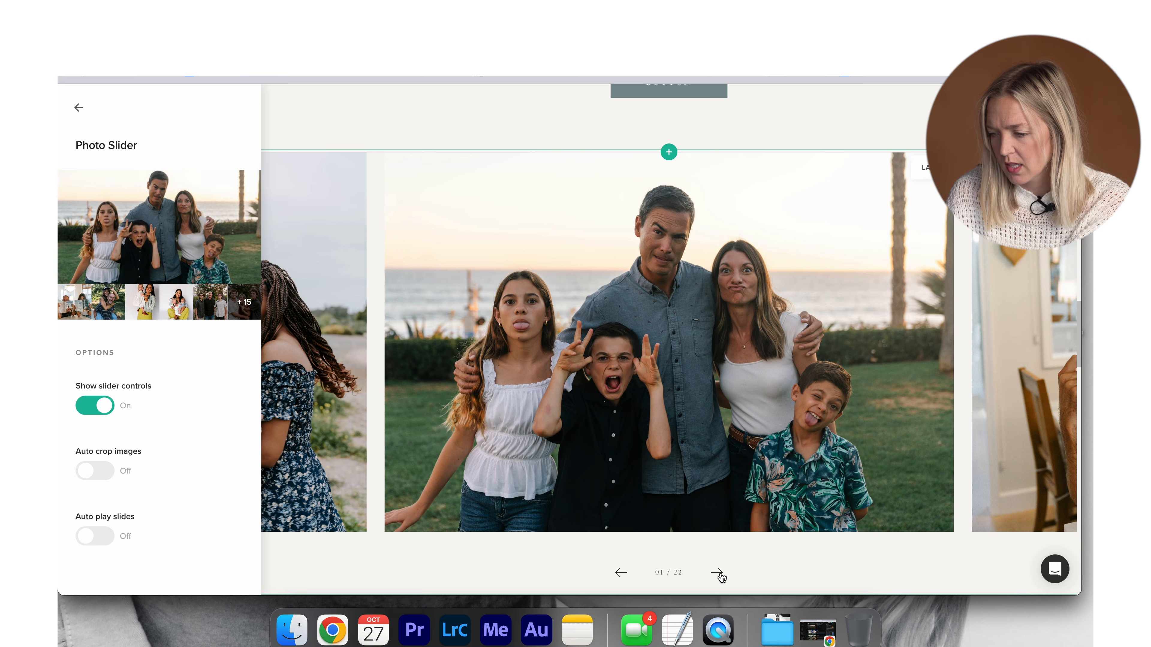
Step: Page through the uncropped photos in the slider and leave the Photo Slider settings
{"action": "left_click", "coordinate": [720, 574]}
{"action": "left_click", "coordinate": [720, 575]}
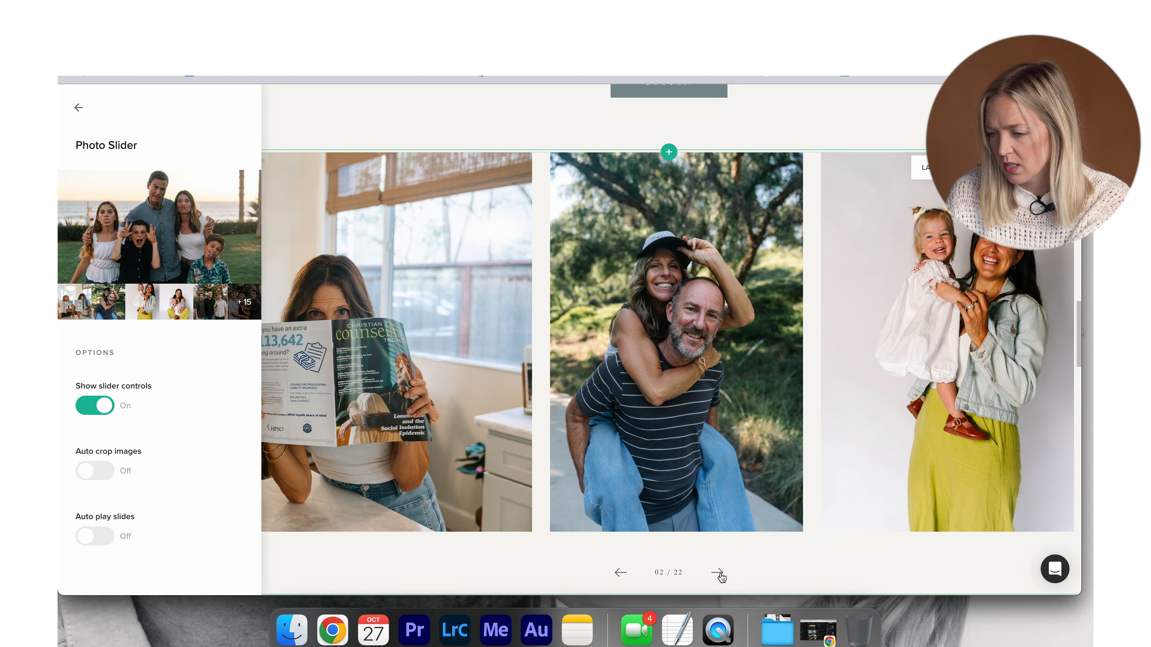
{"action": "scroll", "coordinate": [365, 473], "scroll_direction": "down", "scroll_amount": 5}
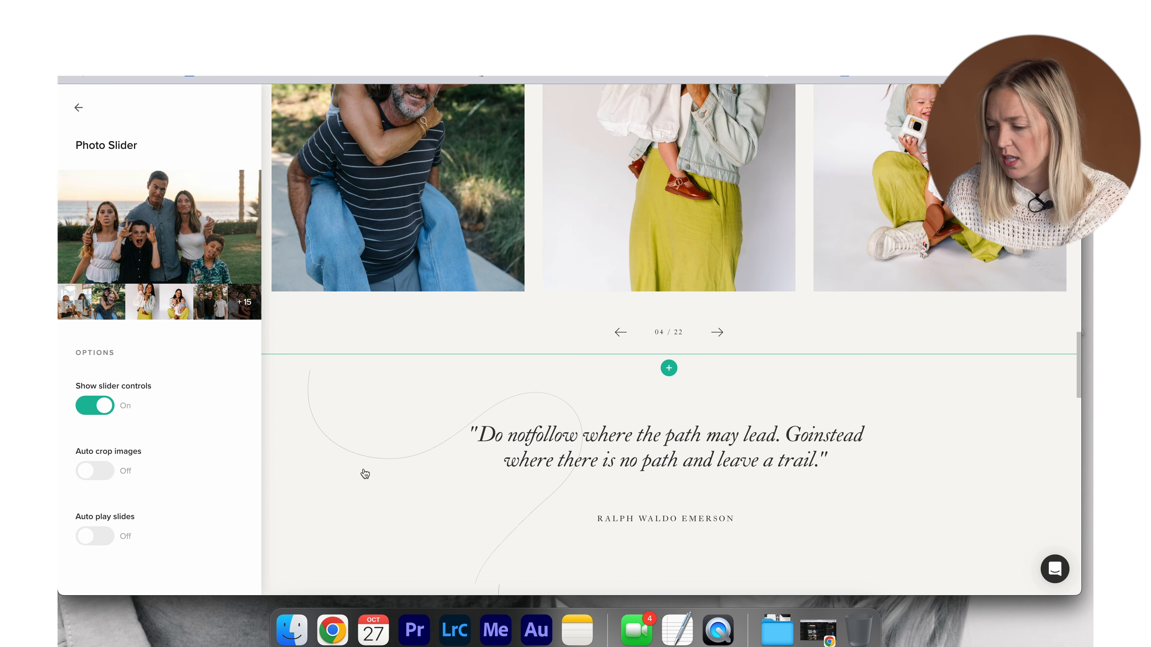
{"action": "left_click", "coordinate": [80, 108]}
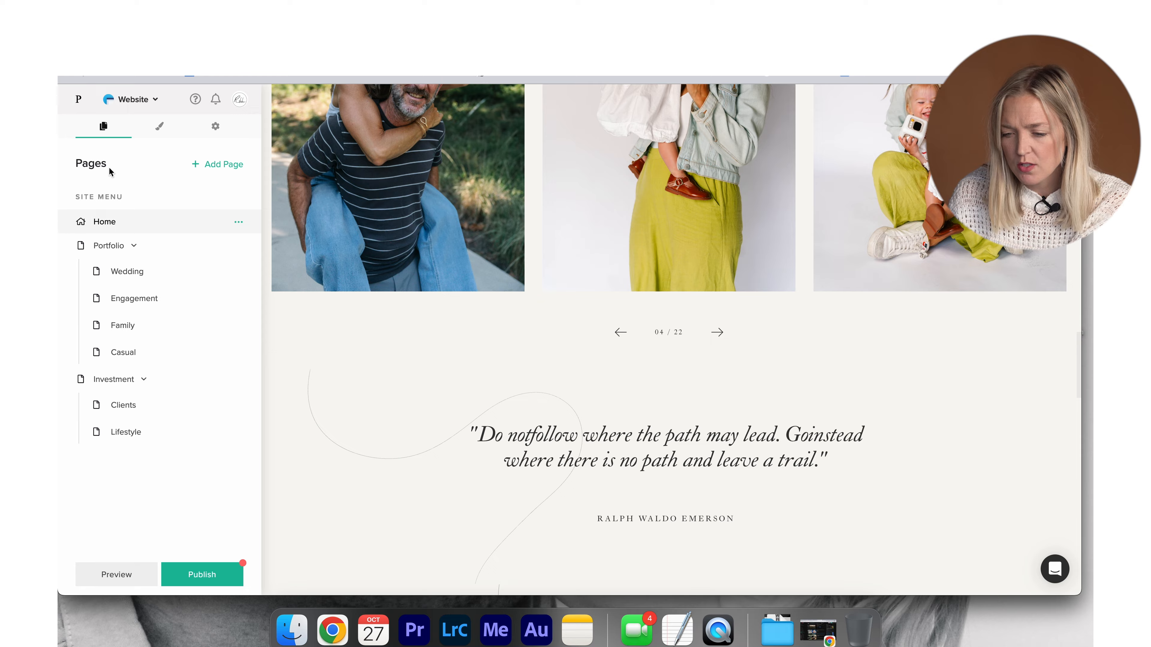
Step: Set the camera-lens info section's title to "Hi there, I'm" plus the photographer's first name, subtitle "nice to meet you", and start new body text
{"action": "scroll", "coordinate": [618, 288], "scroll_direction": "down", "scroll_amount": 2}
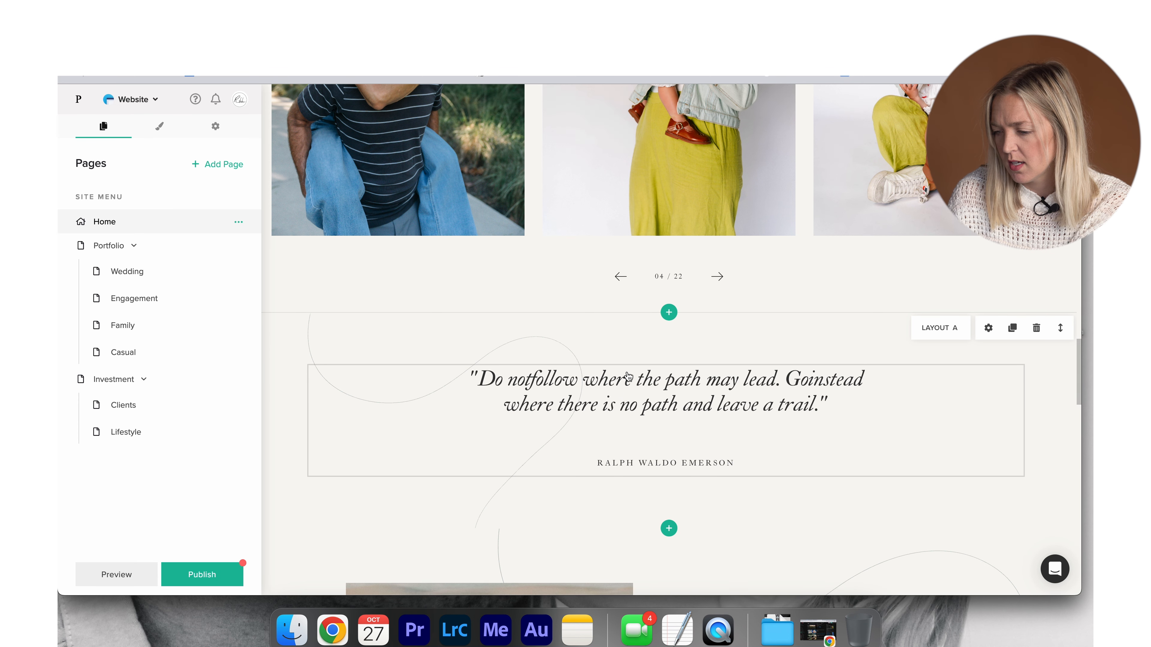
{"action": "scroll", "coordinate": [628, 385], "scroll_direction": "down", "scroll_amount": 1}
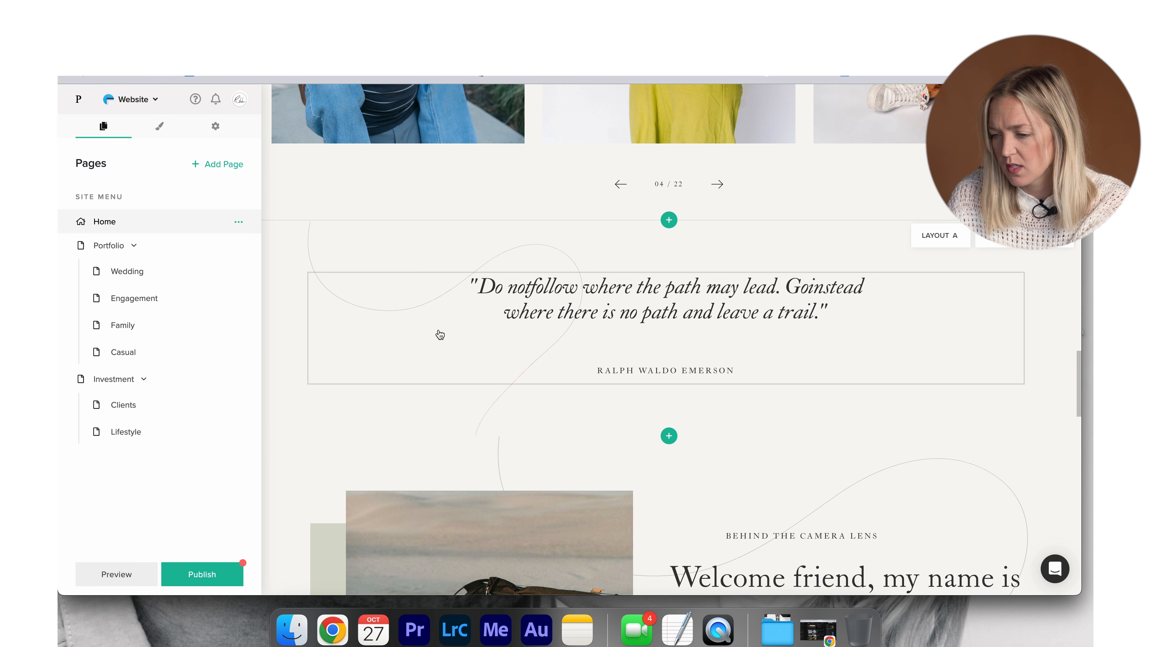
{"action": "scroll", "coordinate": [553, 339], "scroll_direction": "down", "scroll_amount": 6}
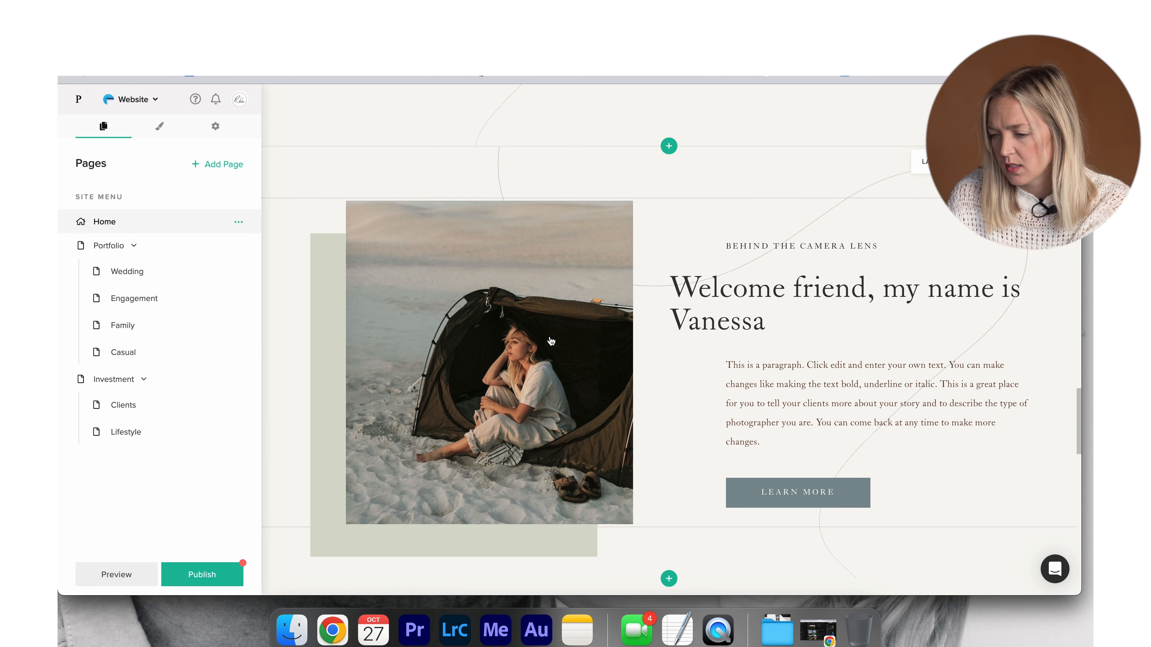
{"action": "left_click", "coordinate": [788, 298]}
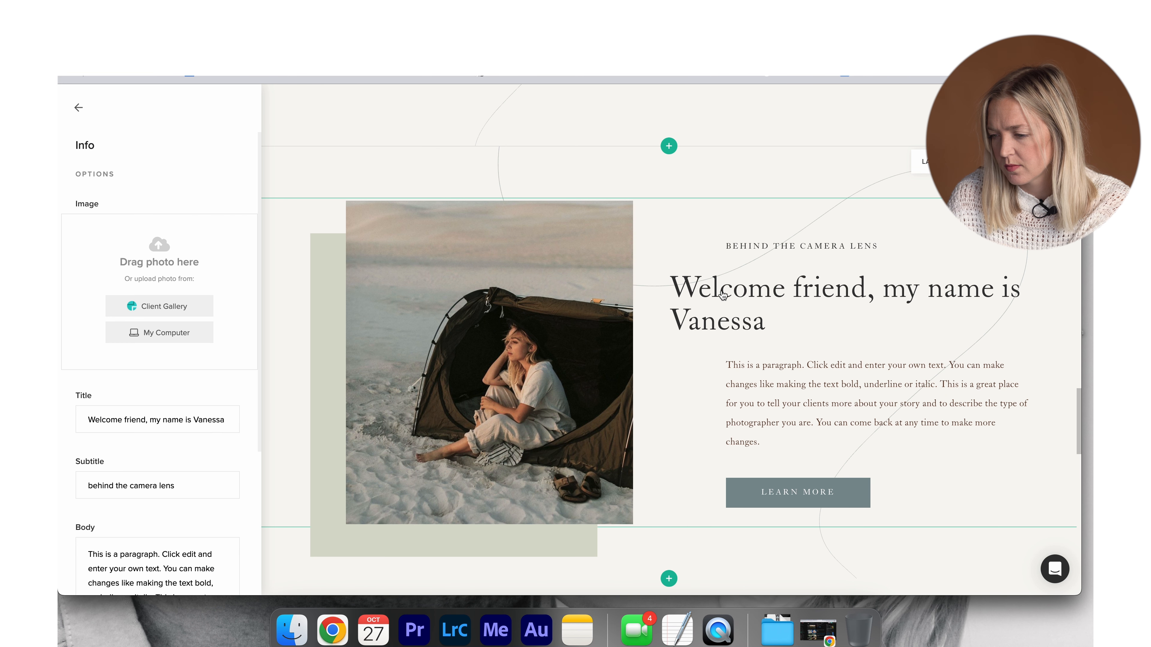
{"action": "double_click", "coordinate": [105, 419]}
{"action": "type", "text": "Hi there"}
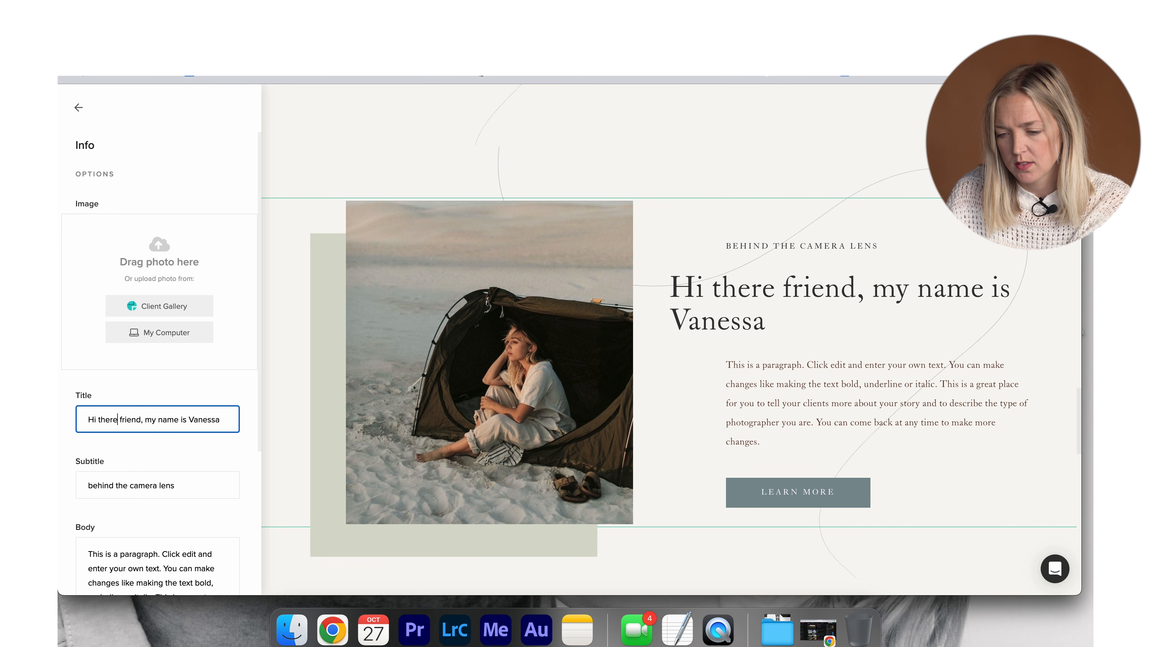
{"action": "key", "text": "BackSpace"}
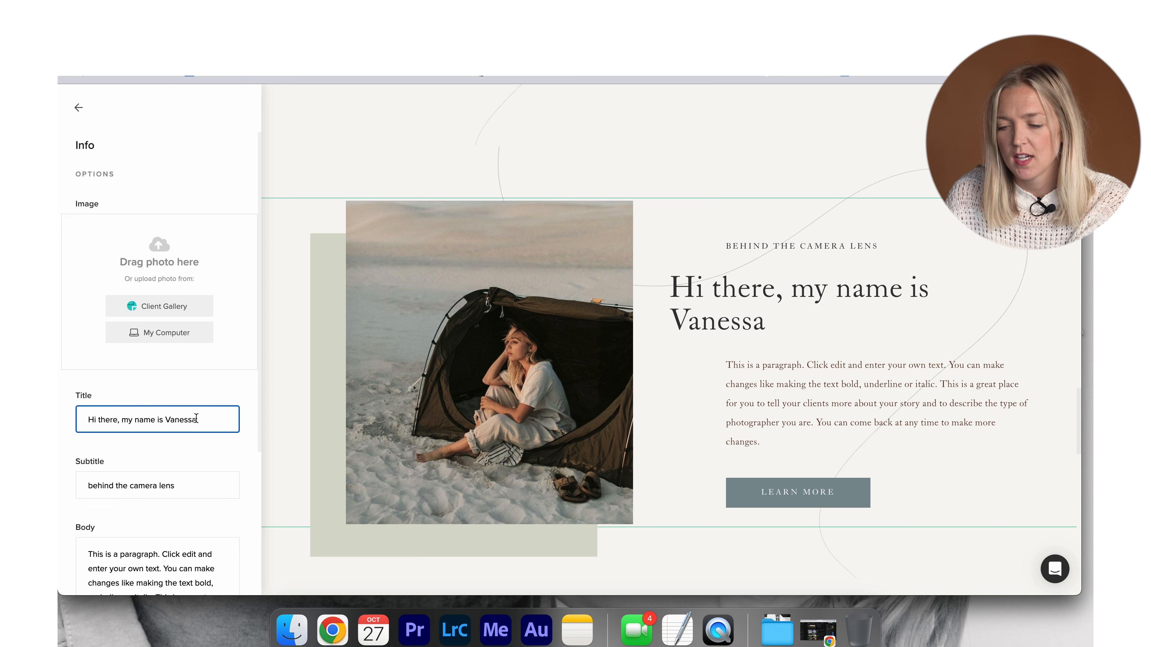
{"action": "type", "text": "I"}
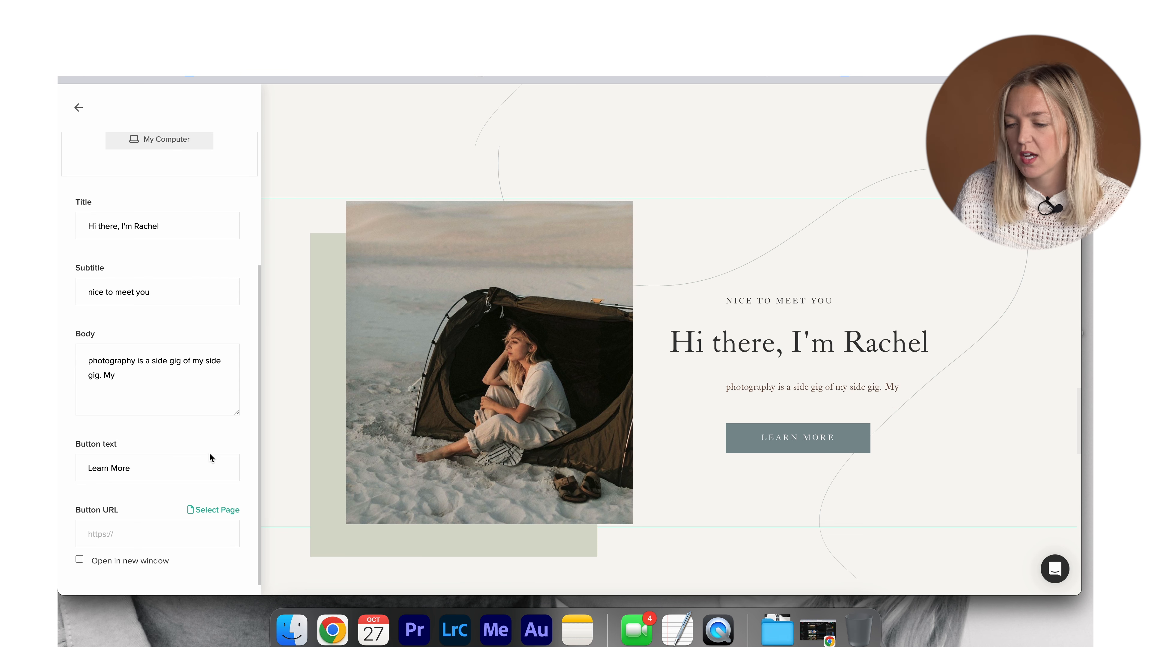
Step: Look over the testimonials and closing banner sections further down the home page and leave the info section's settings
{"action": "scroll", "coordinate": [209, 453], "scroll_direction": "down", "scroll_amount": 1}
{"action": "scroll", "coordinate": [280, 464], "scroll_direction": "down", "scroll_amount": 2}
{"action": "scroll", "coordinate": [281, 463], "scroll_direction": "down", "scroll_amount": 8}
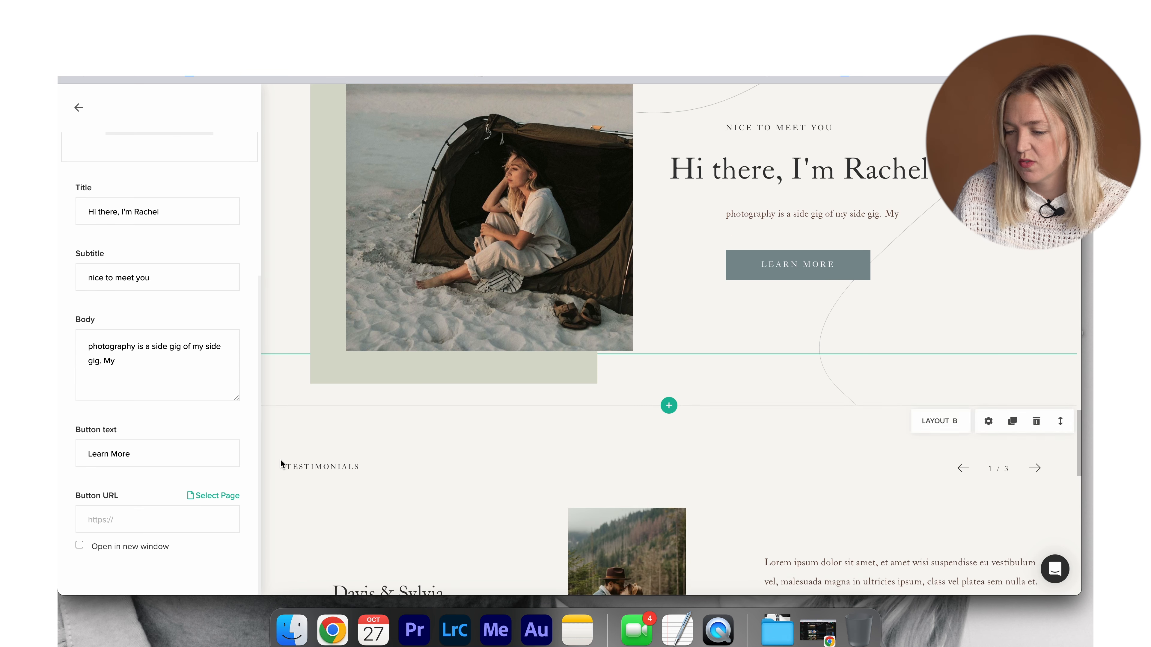
{"action": "scroll", "coordinate": [281, 461], "scroll_direction": "down", "scroll_amount": 14}
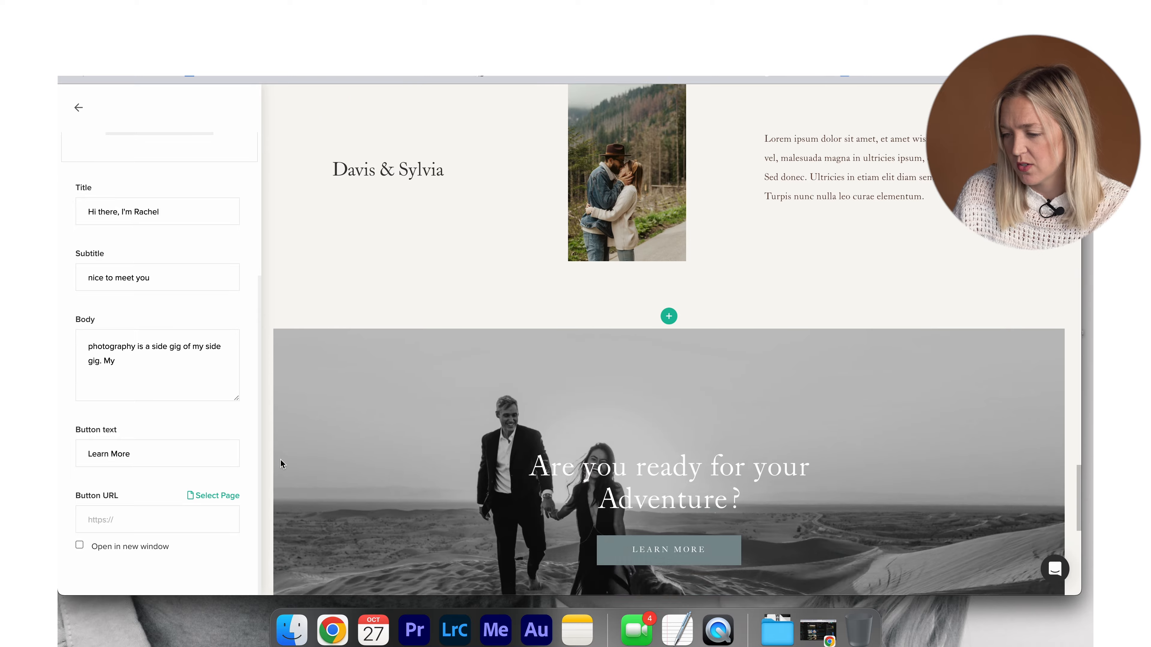
{"action": "scroll", "coordinate": [280, 459], "scroll_direction": "up", "scroll_amount": 20}
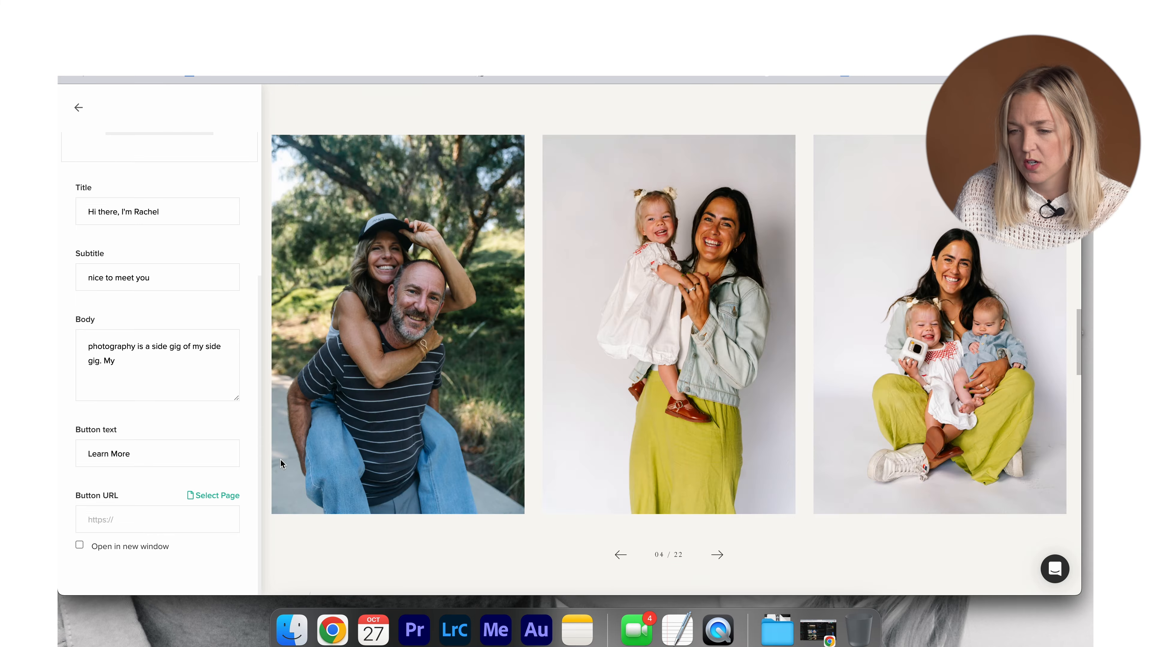
{"action": "left_click", "coordinate": [79, 107]}
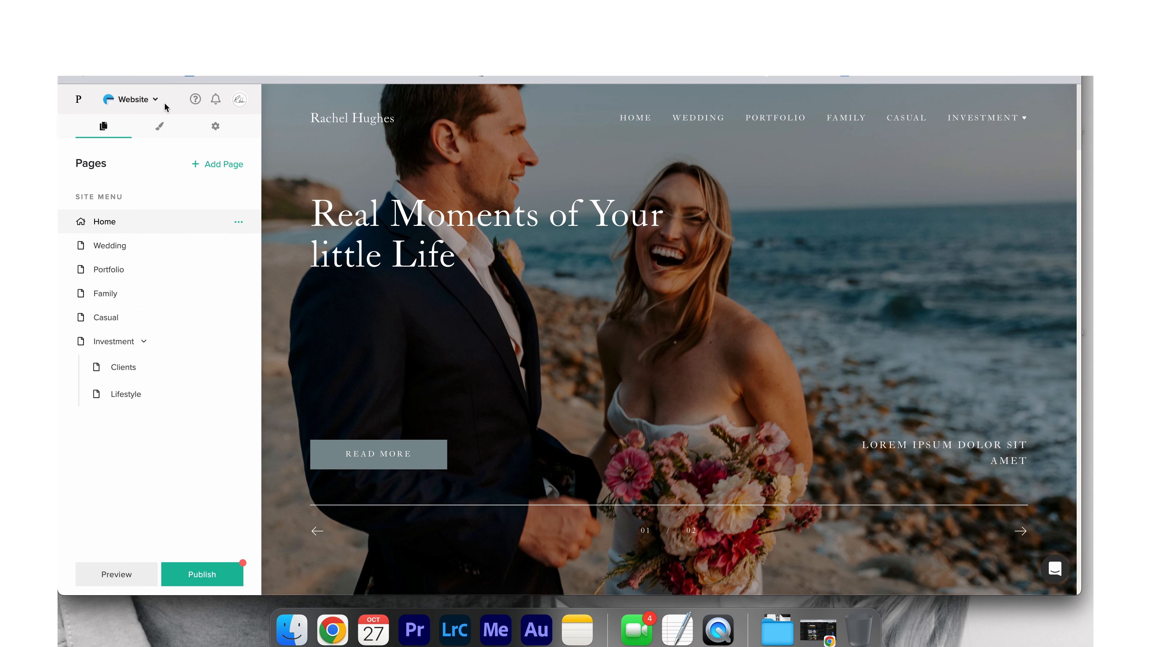
Step: Open the Portfolio page and try making it a subpage in the site menu
{"action": "left_click", "coordinate": [159, 127]}
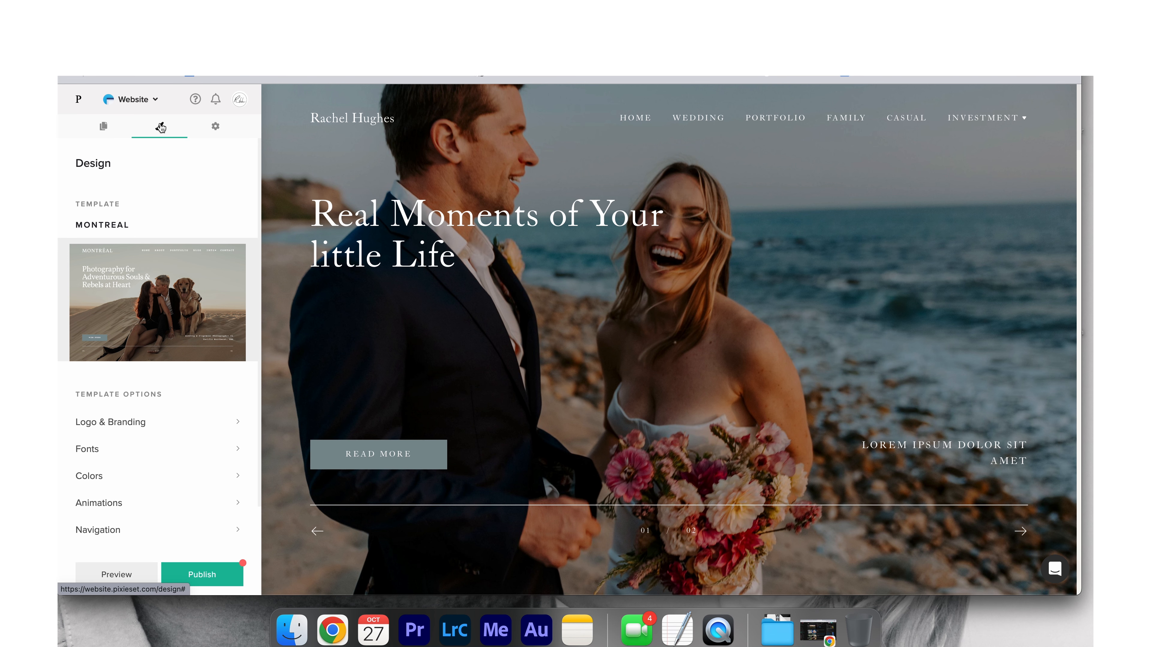
{"action": "left_click", "coordinate": [103, 127]}
{"action": "left_click", "coordinate": [200, 274]}
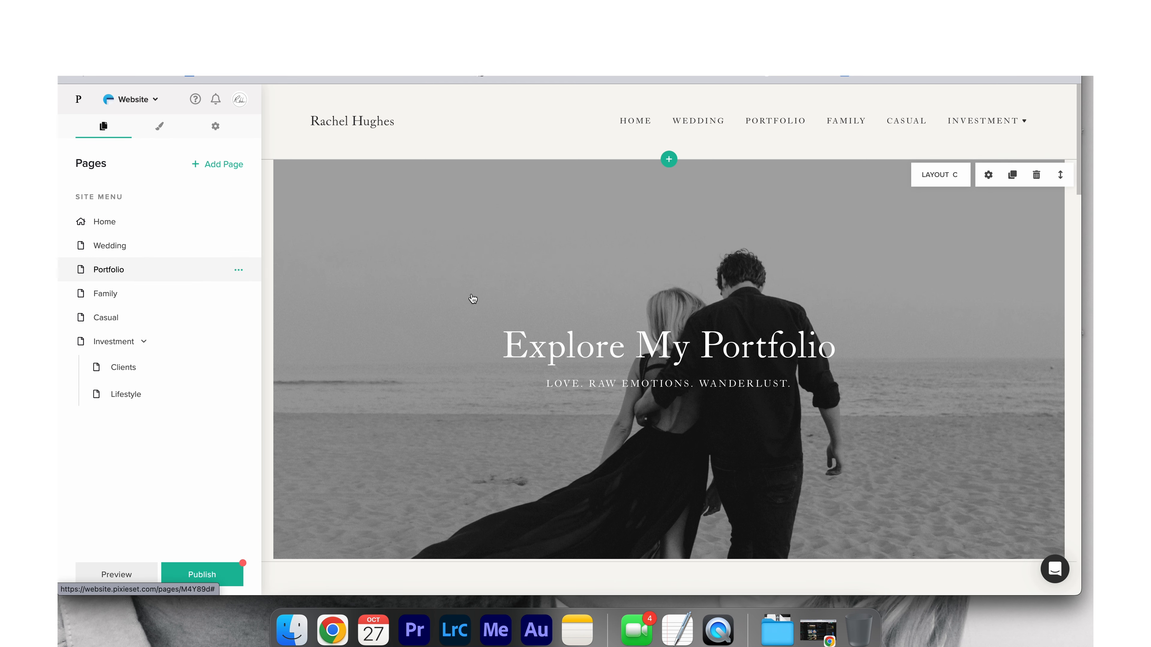
{"action": "left_click", "coordinate": [239, 270]}
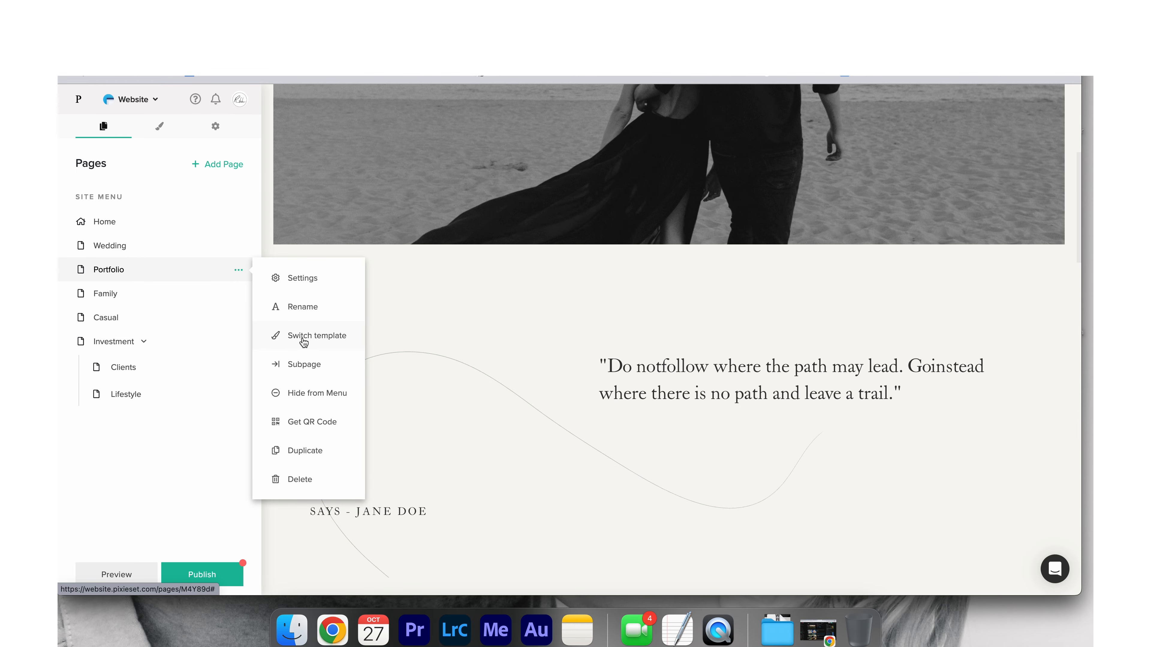
{"action": "left_click", "coordinate": [303, 368]}
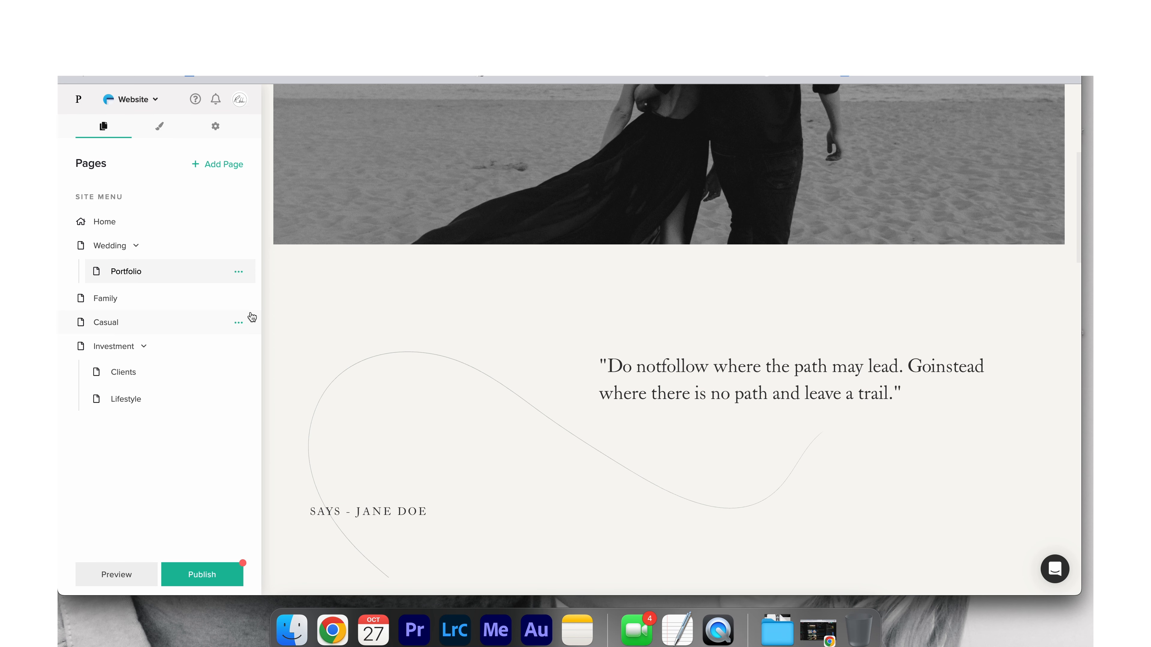
Step: Move the Portfolio page above Wedding in the site menu and make Wedding, Family and Casual its subpages
{"action": "mouse_move", "coordinate": [123, 271]}
{"action": "left_mouse_down"}
{"action": "mouse_move", "coordinate": [118, 221]}
{"action": "mouse_move", "coordinate": [120, 252]}
{"action": "left_mouse_up"}
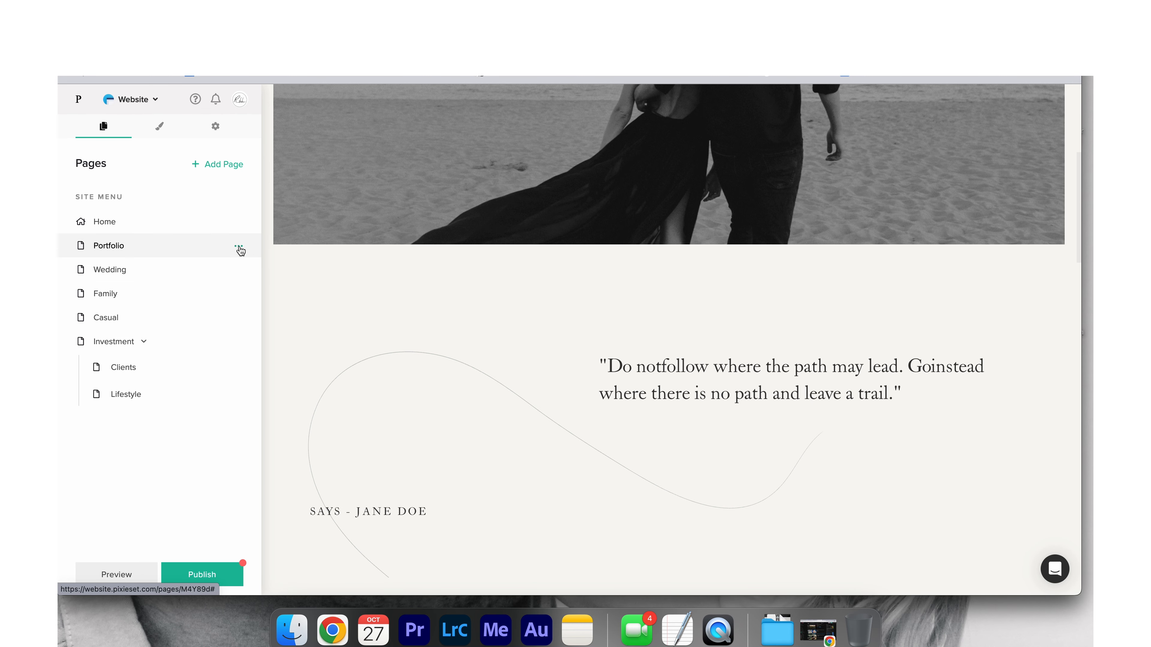
{"action": "left_click", "coordinate": [238, 246]}
{"action": "left_click", "coordinate": [295, 344]}
{"action": "left_click", "coordinate": [238, 298]}
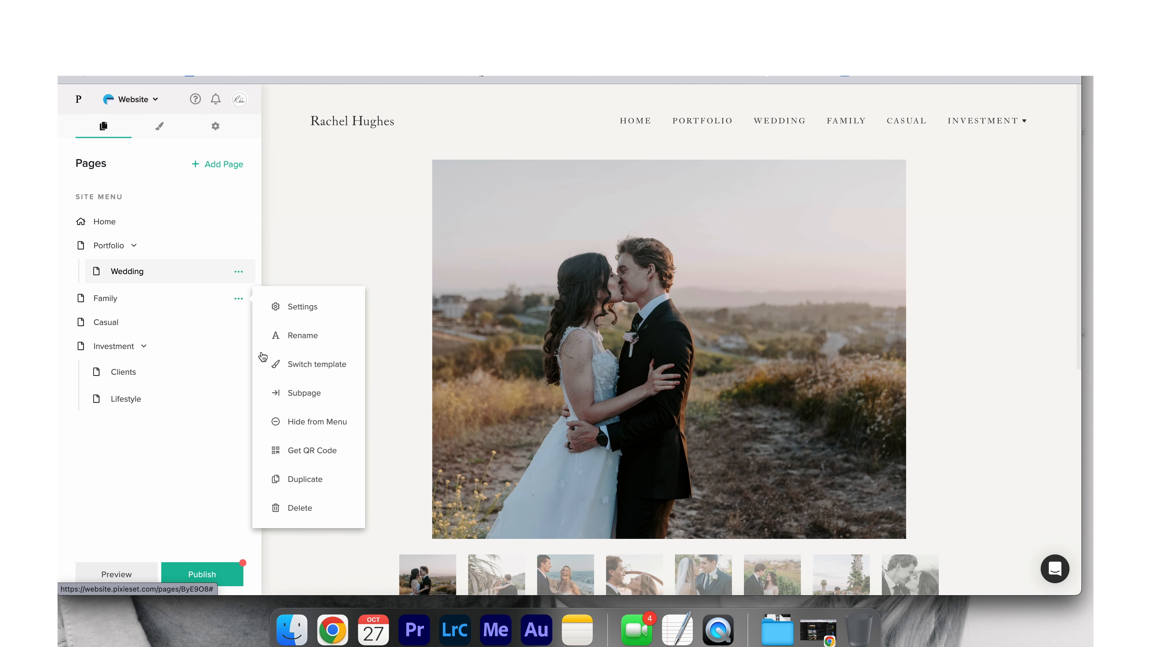
{"action": "left_click", "coordinate": [294, 392]}
{"action": "left_click", "coordinate": [239, 326]}
{"action": "left_click", "coordinate": [299, 423]}
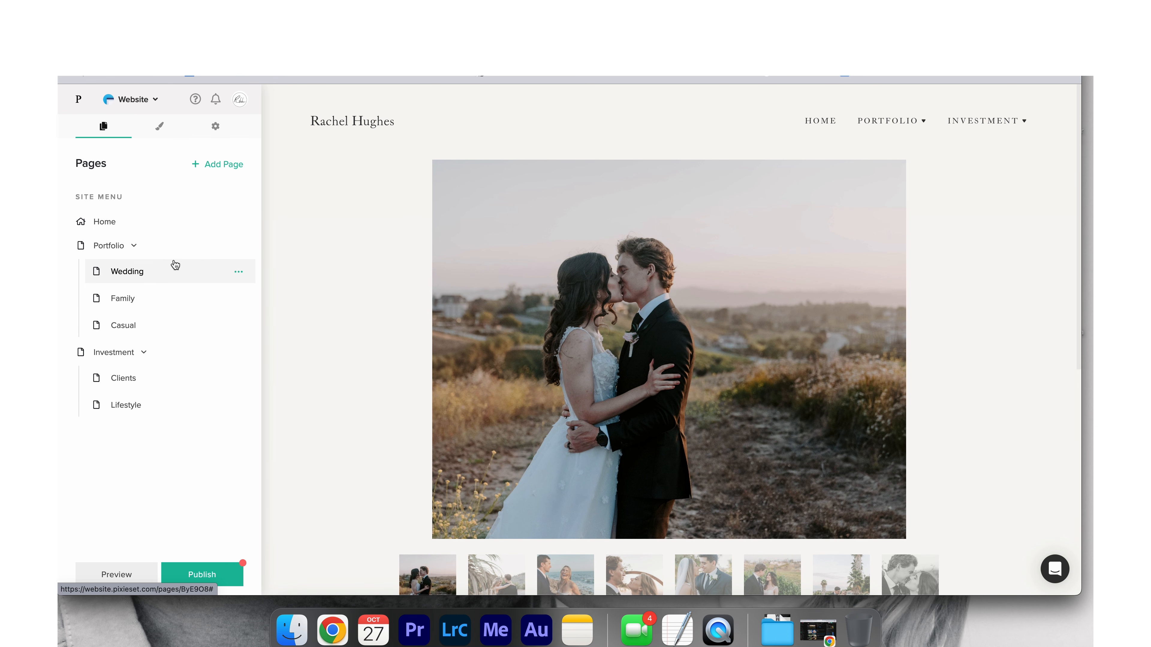
Step: Open the Family and Casual gallery pages and look through the photos on each
{"action": "scroll", "coordinate": [473, 306], "scroll_direction": "down", "scroll_amount": 2}
{"action": "left_click", "coordinate": [127, 303]}
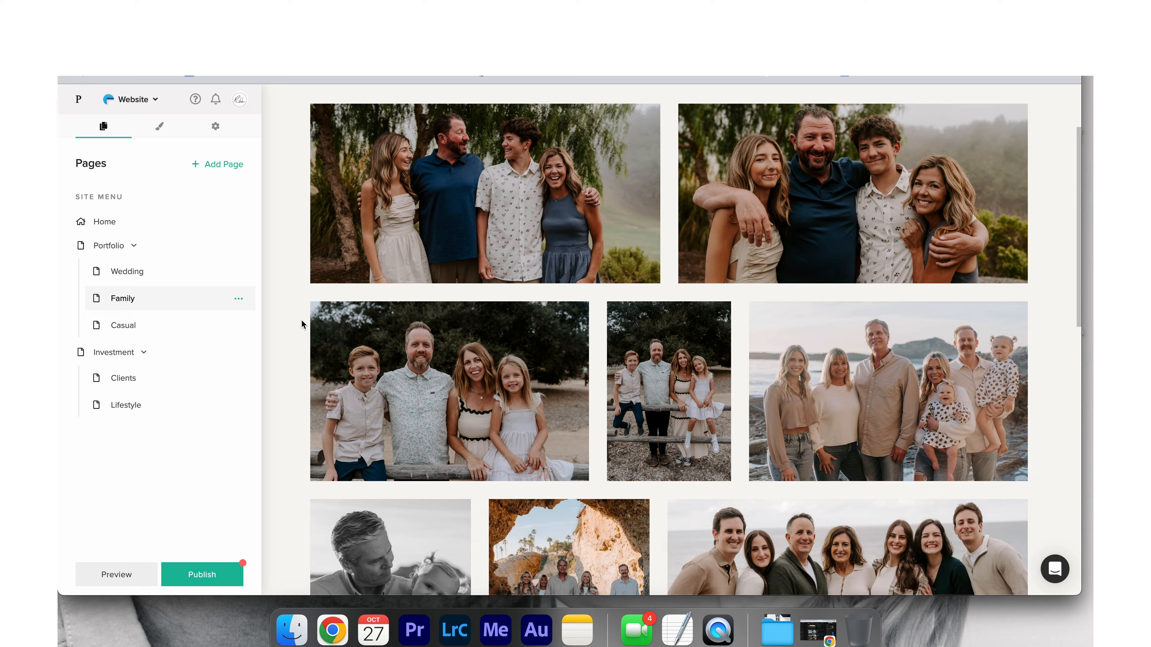
{"action": "scroll", "coordinate": [301, 319], "scroll_direction": "down", "scroll_amount": 10}
{"action": "left_click", "coordinate": [123, 328]}
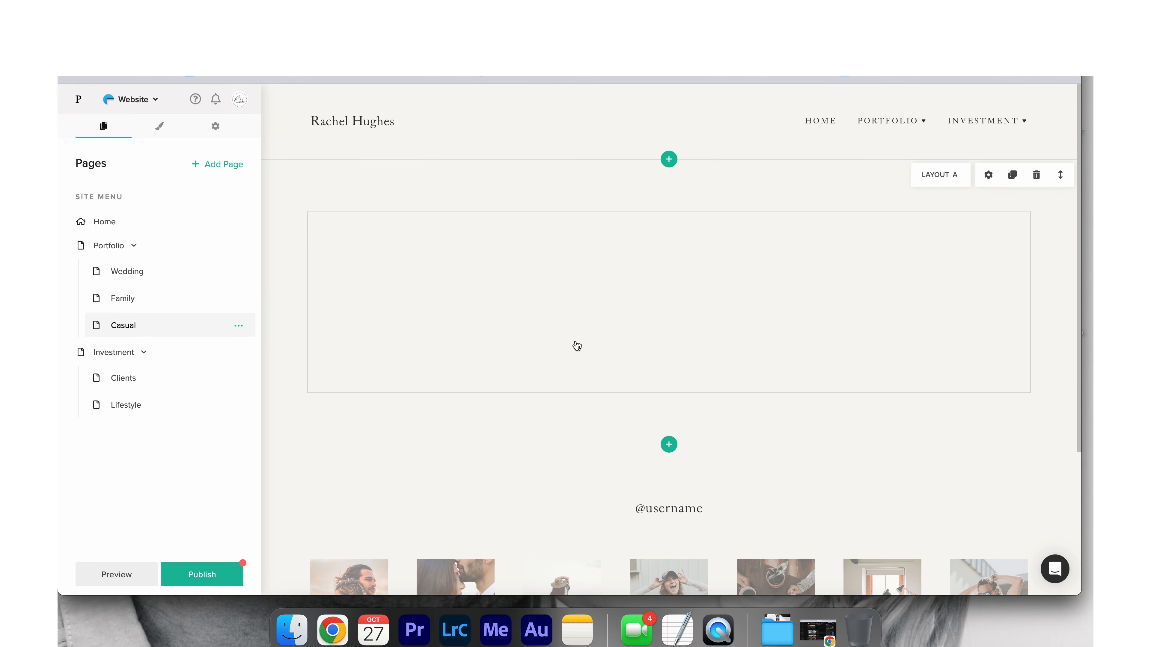
{"action": "scroll", "coordinate": [323, 328], "scroll_direction": "down", "scroll_amount": 8}
{"action": "scroll", "coordinate": [323, 328], "scroll_direction": "down", "scroll_amount": 5}
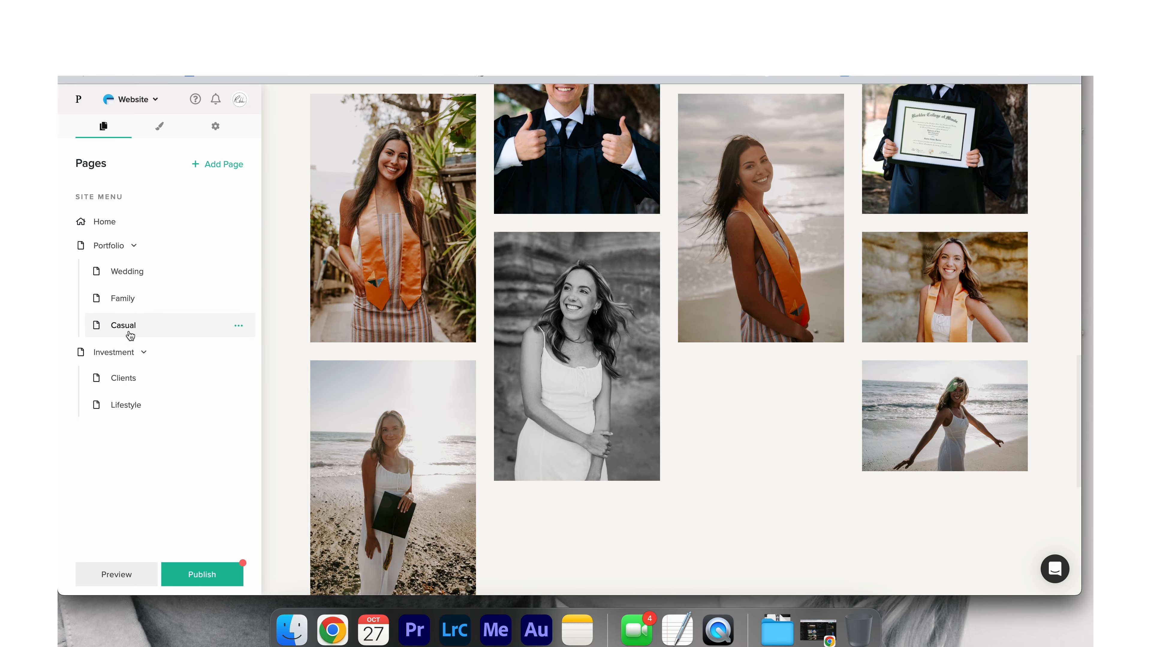
Step: Rename the Casual page under Portfolio to "Senior"
{"action": "right_click", "coordinate": [125, 323]}
{"action": "left_click", "coordinate": [238, 326]}
{"action": "left_click", "coordinate": [300, 363]}
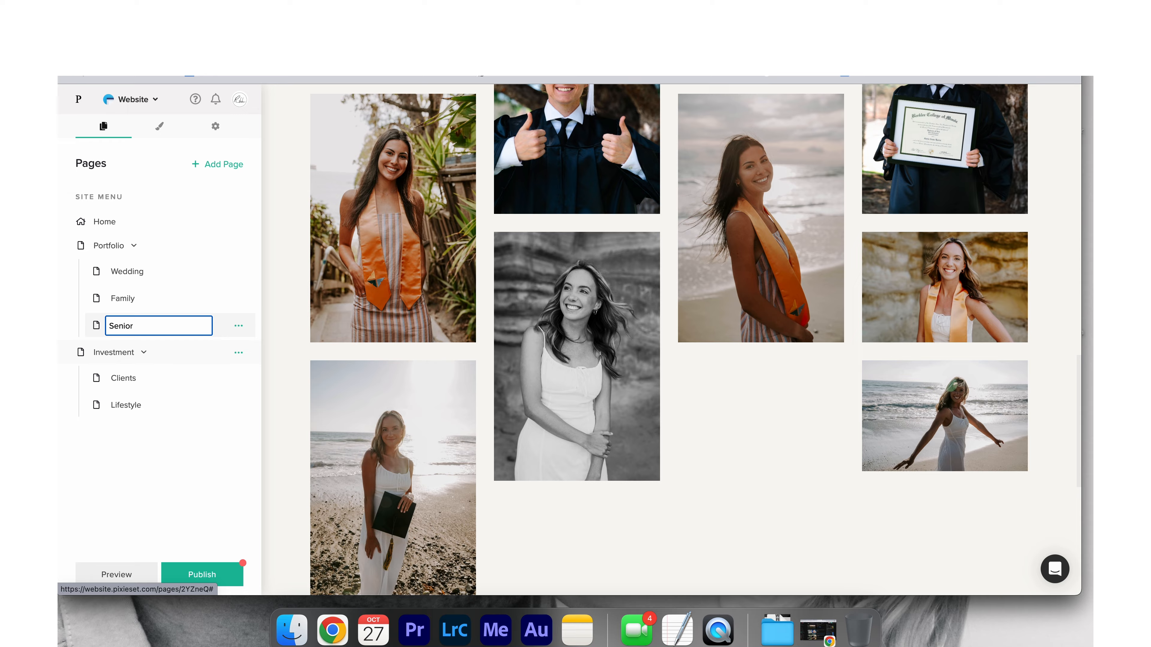
{"action": "type", "text": "Seniors"}
{"action": "key", "text": "BackSpace"}
{"action": "key", "text": "Return"}
{"action": "scroll", "coordinate": [284, 272], "scroll_direction": "down", "scroll_amount": 5}
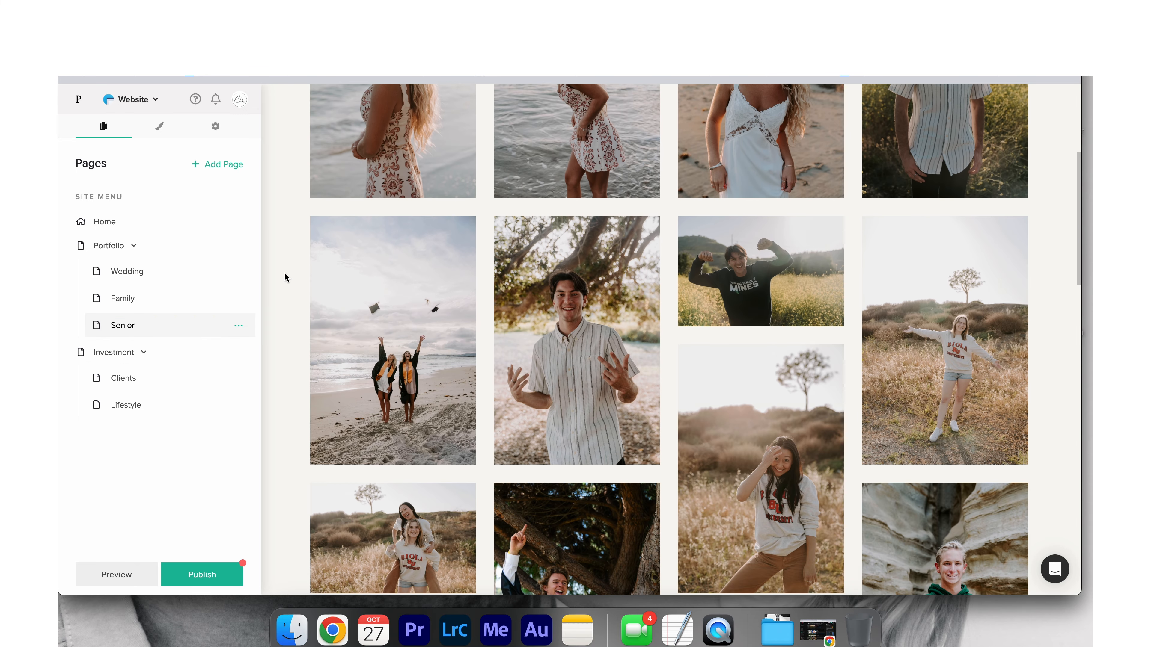
Step: Replace the "Explore My Portfolio" banner slide's image on the Portfolio page with a close-up family group photo from a client gallery collection
{"action": "left_click", "coordinate": [149, 245]}
{"action": "left_click", "coordinate": [866, 239]}
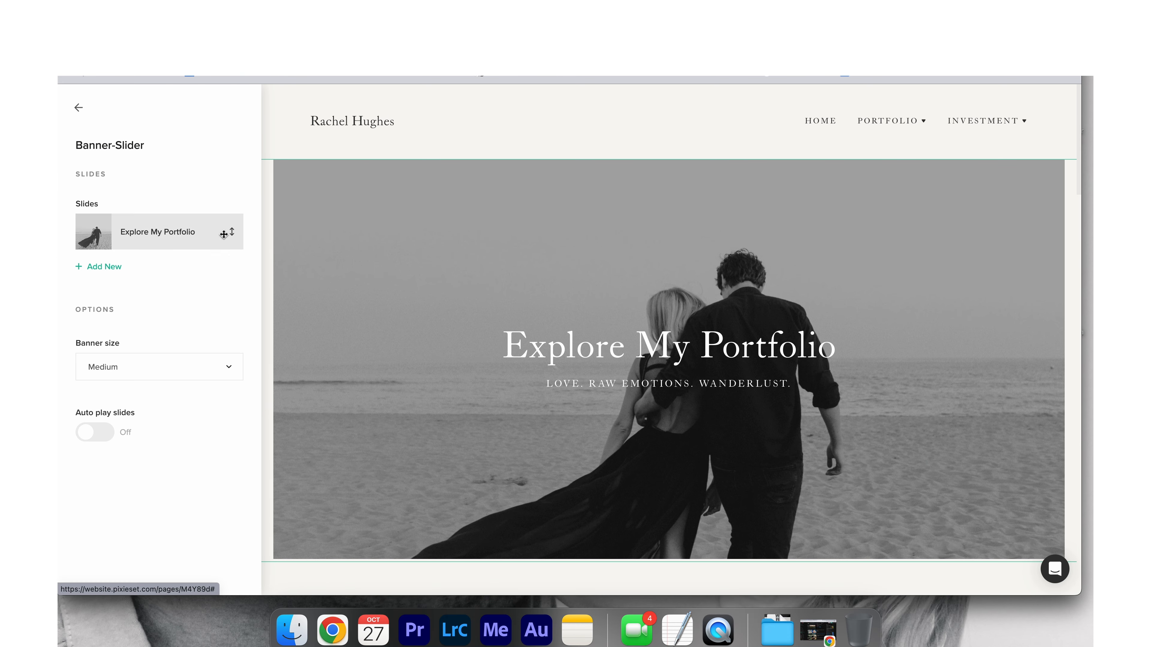
{"action": "left_click", "coordinate": [223, 231]}
{"action": "left_click", "coordinate": [170, 312]}
{"action": "scroll", "coordinate": [514, 483], "scroll_direction": "down", "scroll_amount": 20}
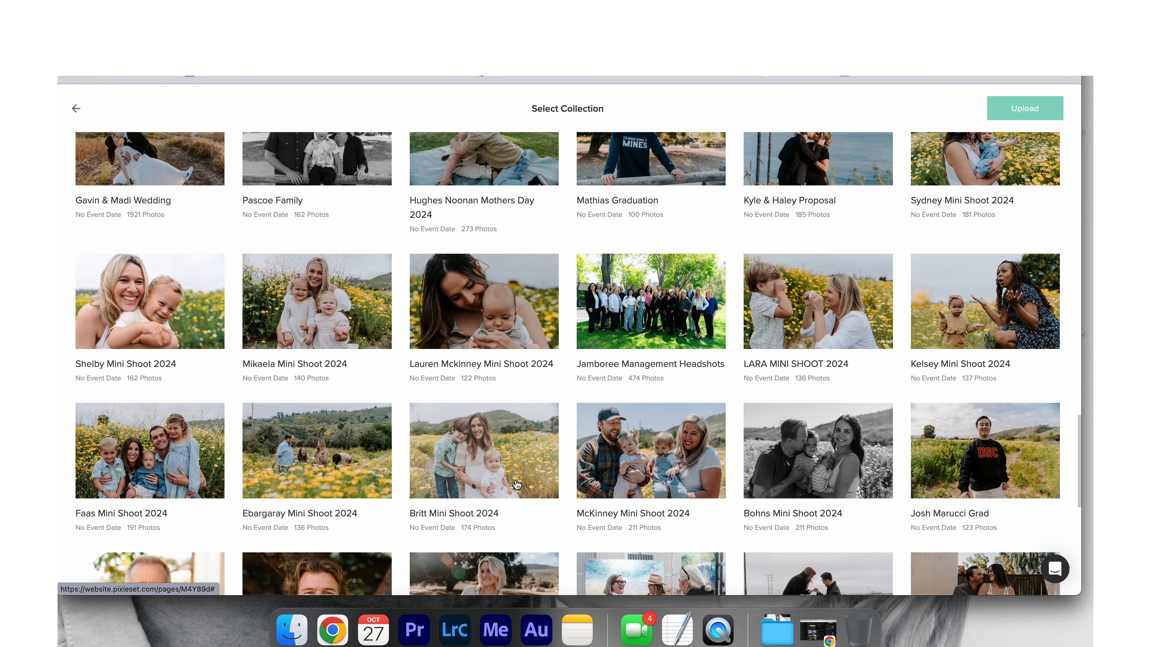
{"action": "scroll", "coordinate": [516, 485], "scroll_direction": "down", "scroll_amount": 10}
{"action": "left_click", "coordinate": [828, 396]}
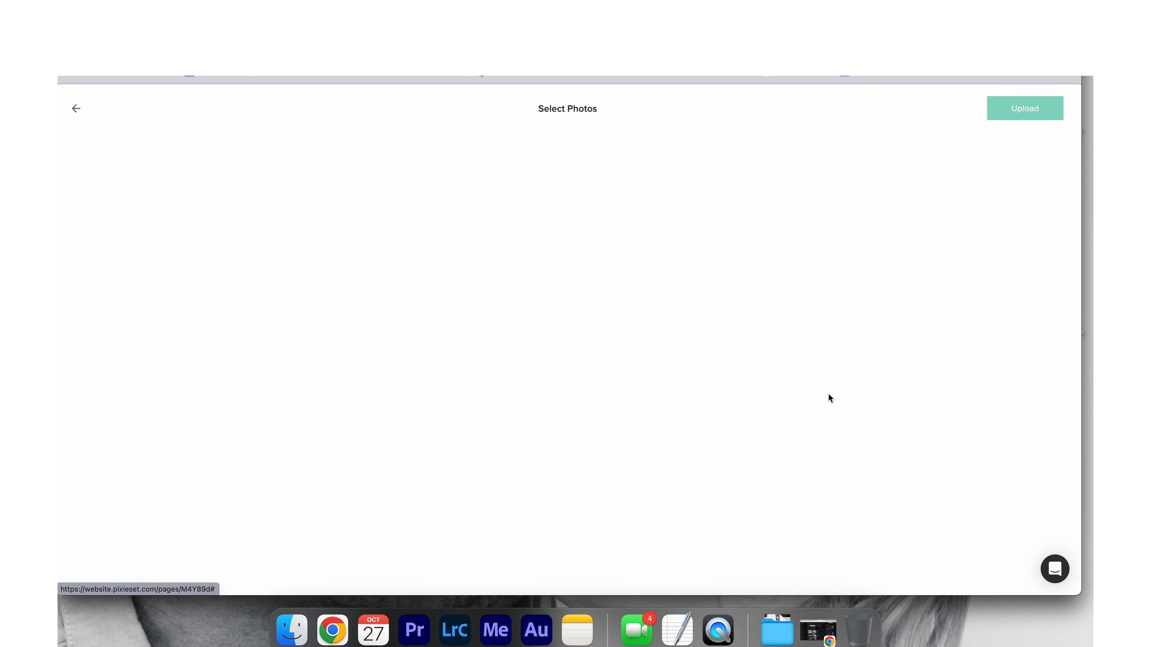
{"action": "scroll", "coordinate": [630, 355], "scroll_direction": "down", "scroll_amount": 15}
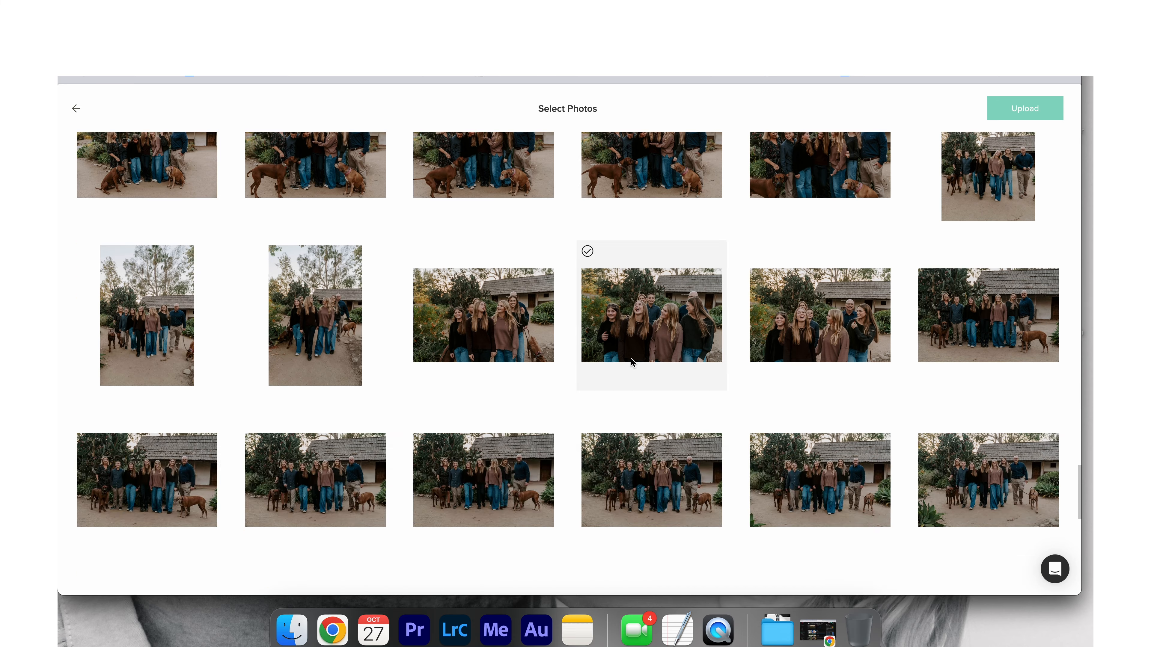
{"action": "scroll", "coordinate": [631, 358], "scroll_direction": "down", "scroll_amount": 9}
{"action": "left_click", "coordinate": [829, 239]}
{"action": "left_click", "coordinate": [1037, 109]}
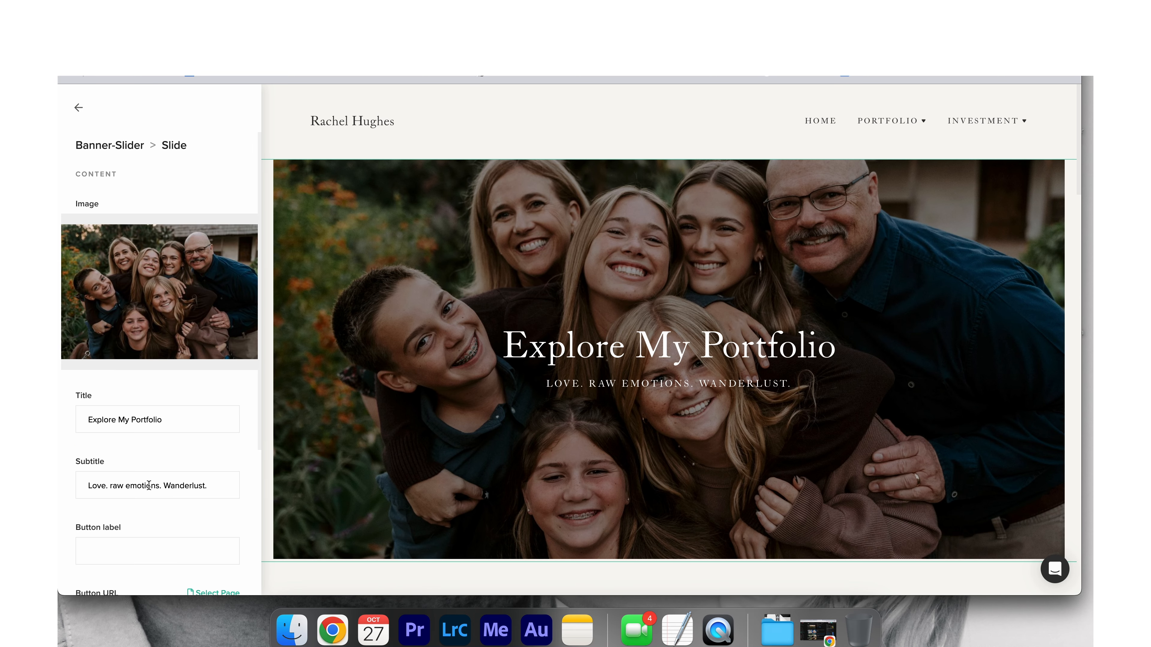
Step: Change the "Explore My Portfolio" banner slide's subtitle to "Families - Headshots - Seniors"
{"action": "double_click", "coordinate": [141, 486]}
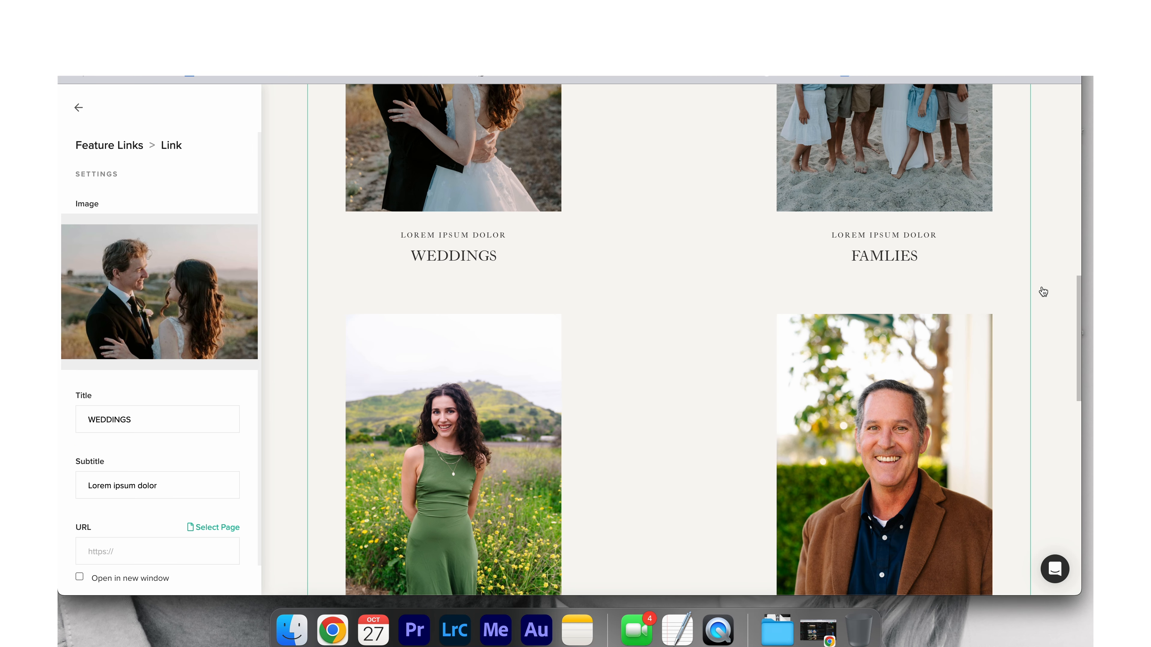
Step: Delete the "Featured In" vendor links block below the feature links on the Portfolio page
{"action": "scroll", "coordinate": [1042, 291], "scroll_direction": "up", "scroll_amount": 3}
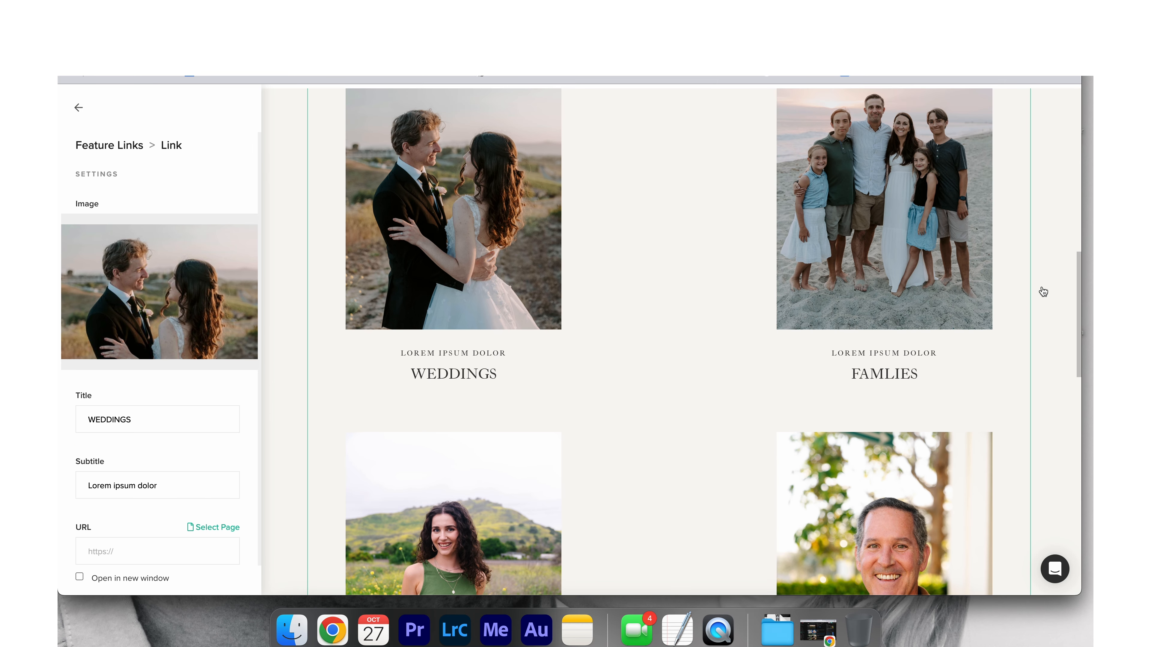
{"action": "scroll", "coordinate": [978, 289], "scroll_direction": "up", "scroll_amount": 5}
{"action": "scroll", "coordinate": [964, 288], "scroll_direction": "down", "scroll_amount": 8}
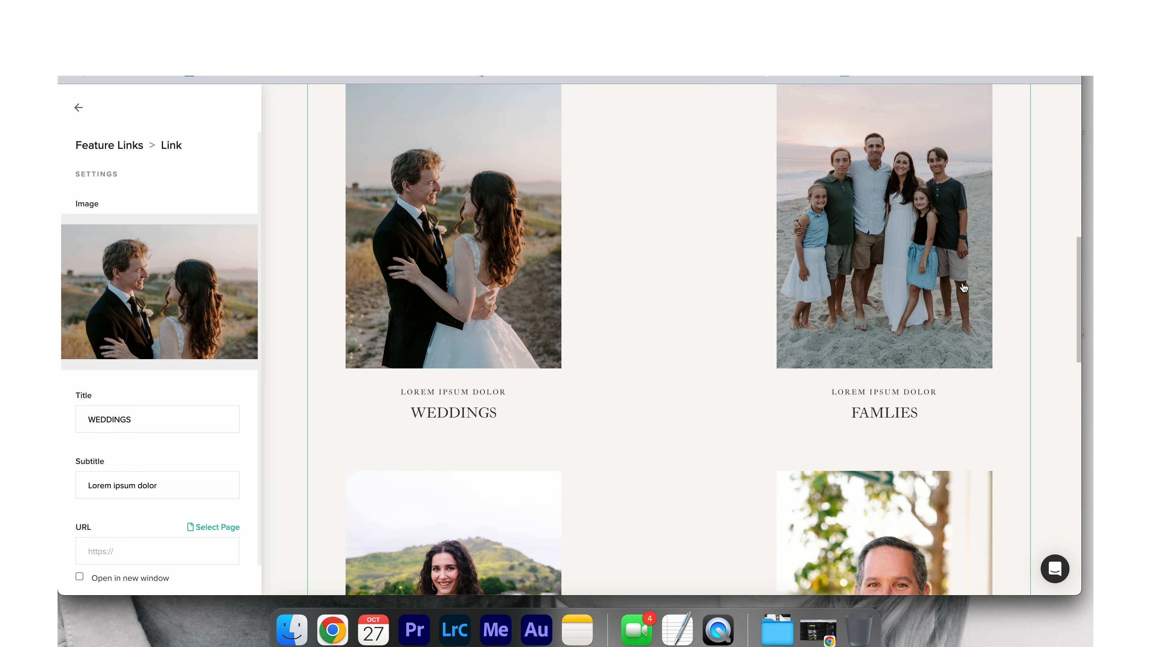
{"action": "scroll", "coordinate": [964, 288], "scroll_direction": "down", "scroll_amount": 12}
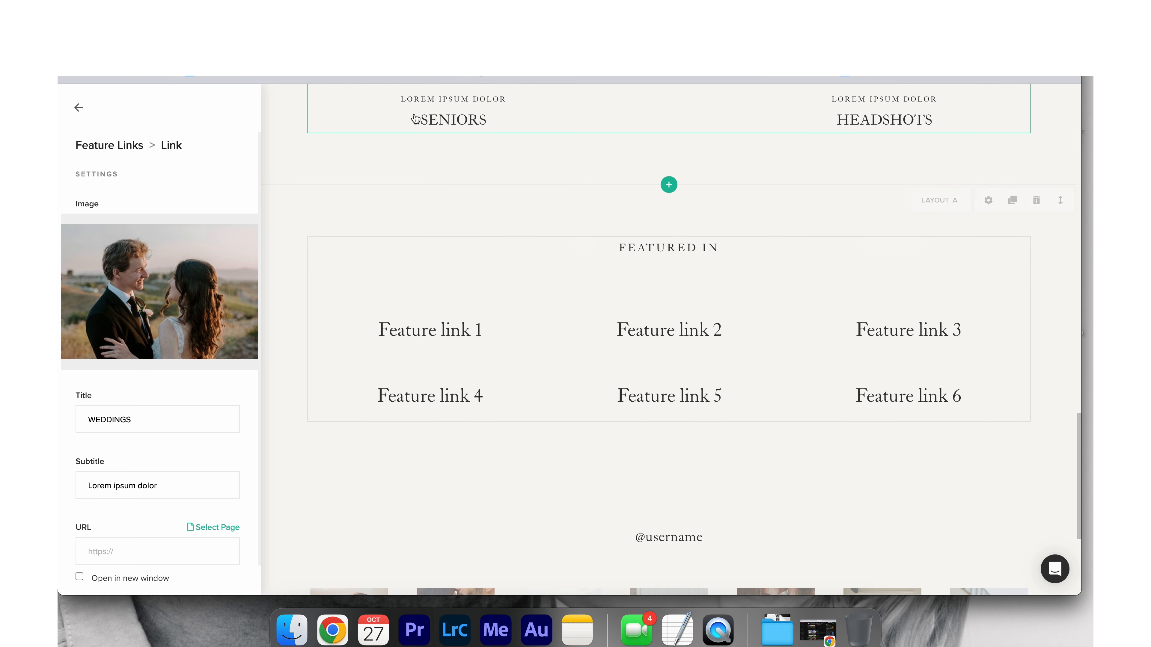
{"action": "left_click", "coordinate": [720, 247]}
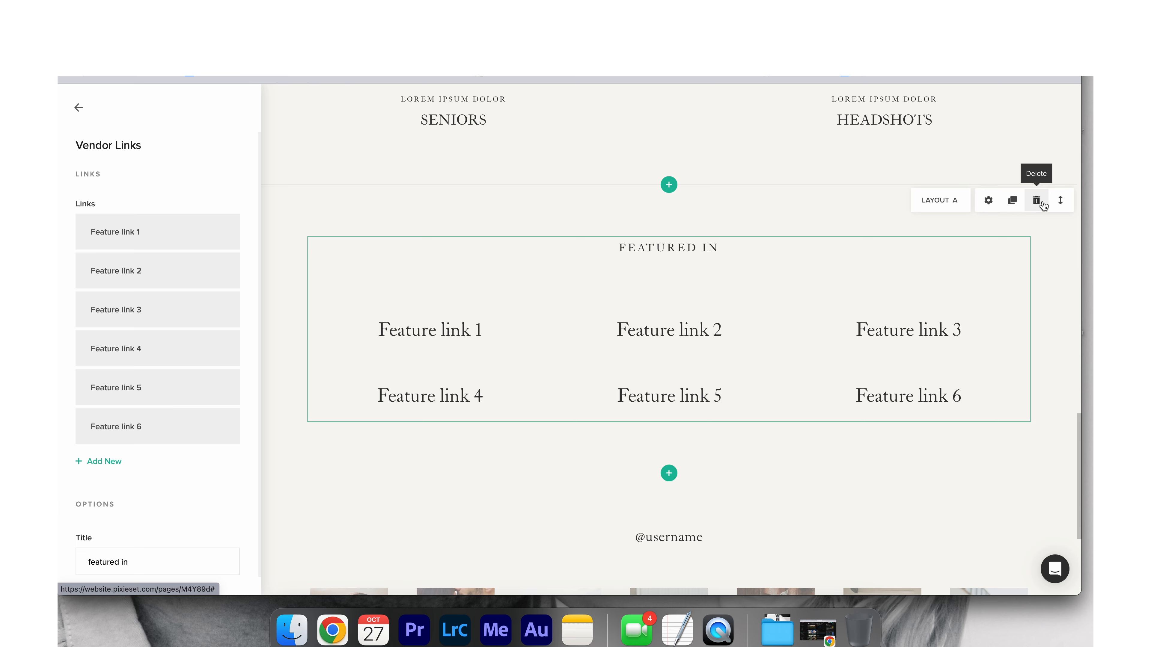
{"action": "scroll", "coordinate": [875, 276], "scroll_direction": "down", "scroll_amount": 1}
{"action": "scroll", "coordinate": [875, 274], "scroll_direction": "down", "scroll_amount": 4}
{"action": "scroll", "coordinate": [917, 247], "scroll_direction": "up", "scroll_amount": 5}
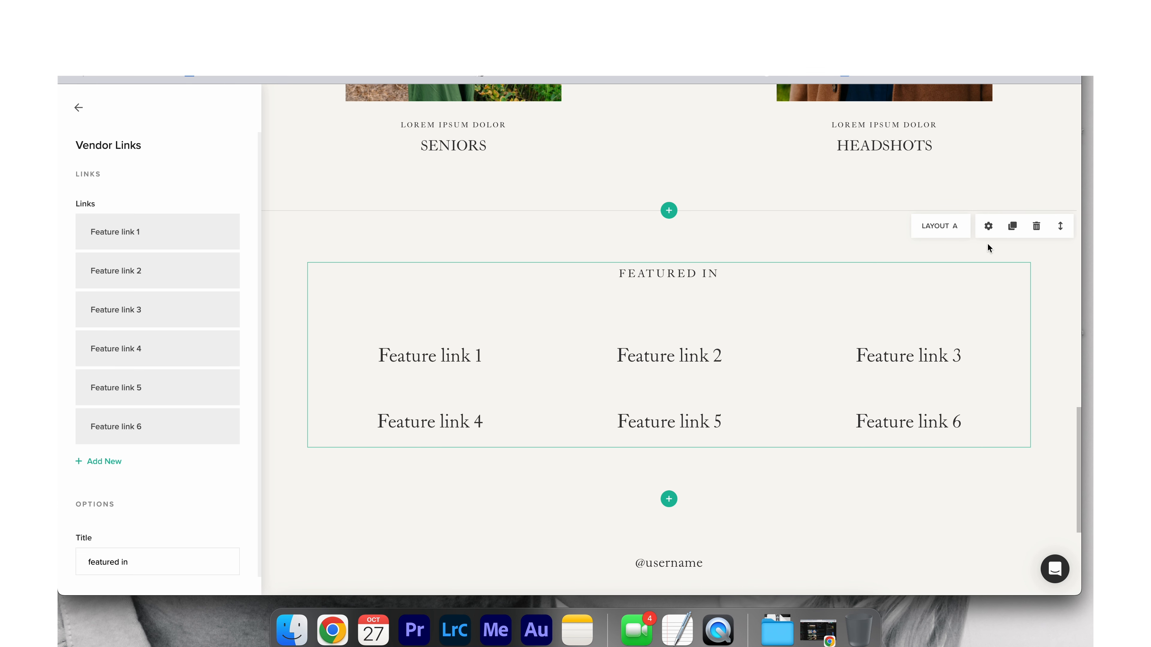
{"action": "left_click", "coordinate": [1039, 229]}
{"action": "left_click", "coordinate": [649, 380]}
{"action": "scroll", "coordinate": [807, 303], "scroll_direction": "up", "scroll_amount": 5}
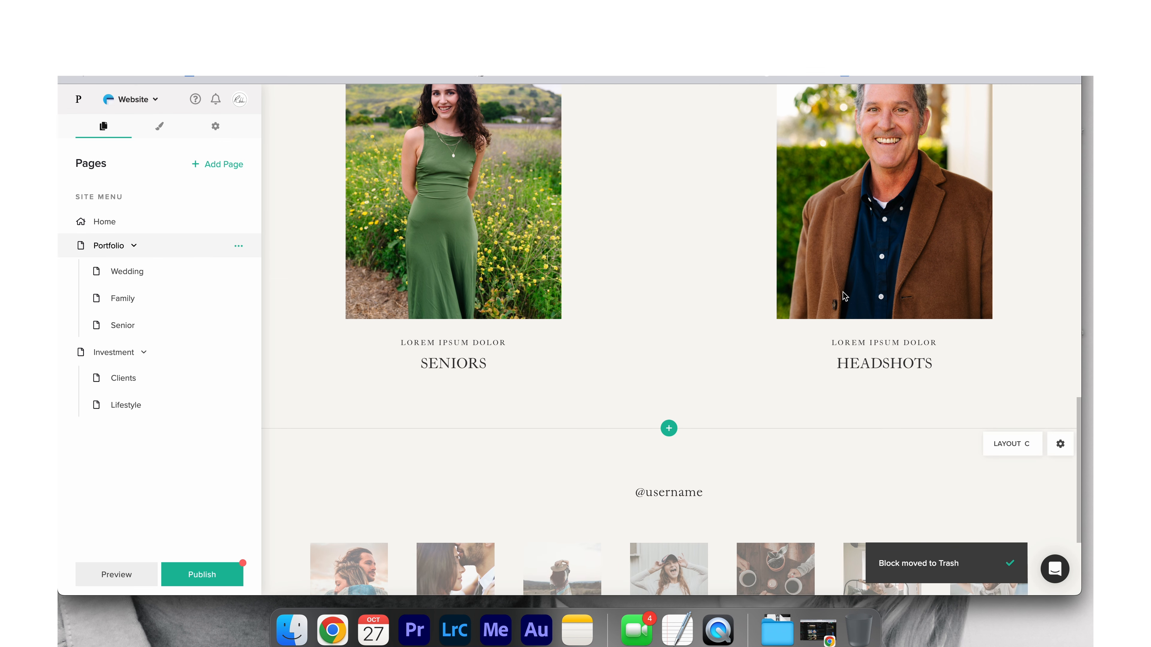
Step: Preview the Portfolio page and look through its wedding, family, senior and headshot feature links
{"action": "scroll", "coordinate": [843, 297], "scroll_direction": "up", "scroll_amount": 15}
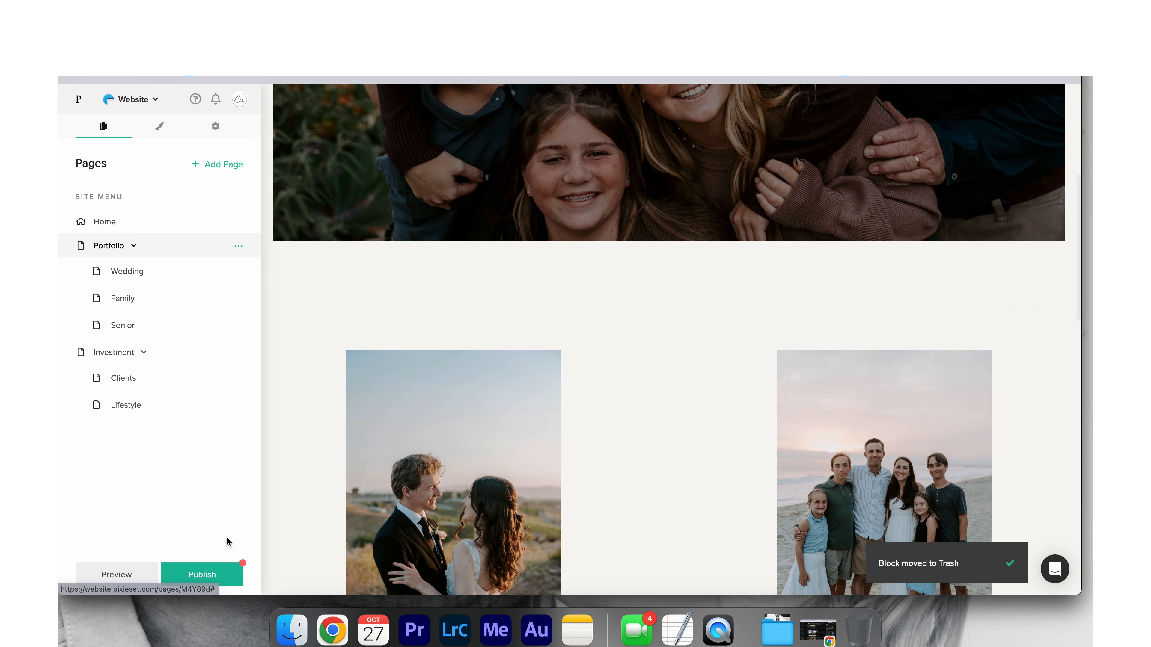
{"action": "left_click", "coordinate": [121, 574]}
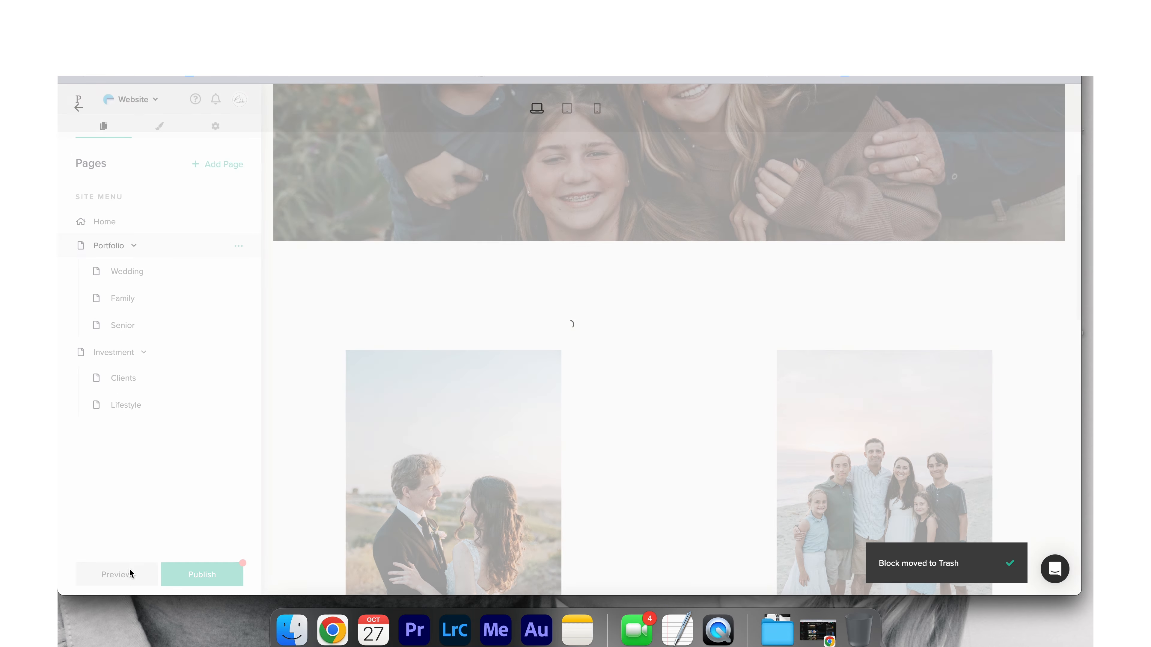
{"action": "scroll", "coordinate": [573, 325], "scroll_direction": "down", "scroll_amount": 15}
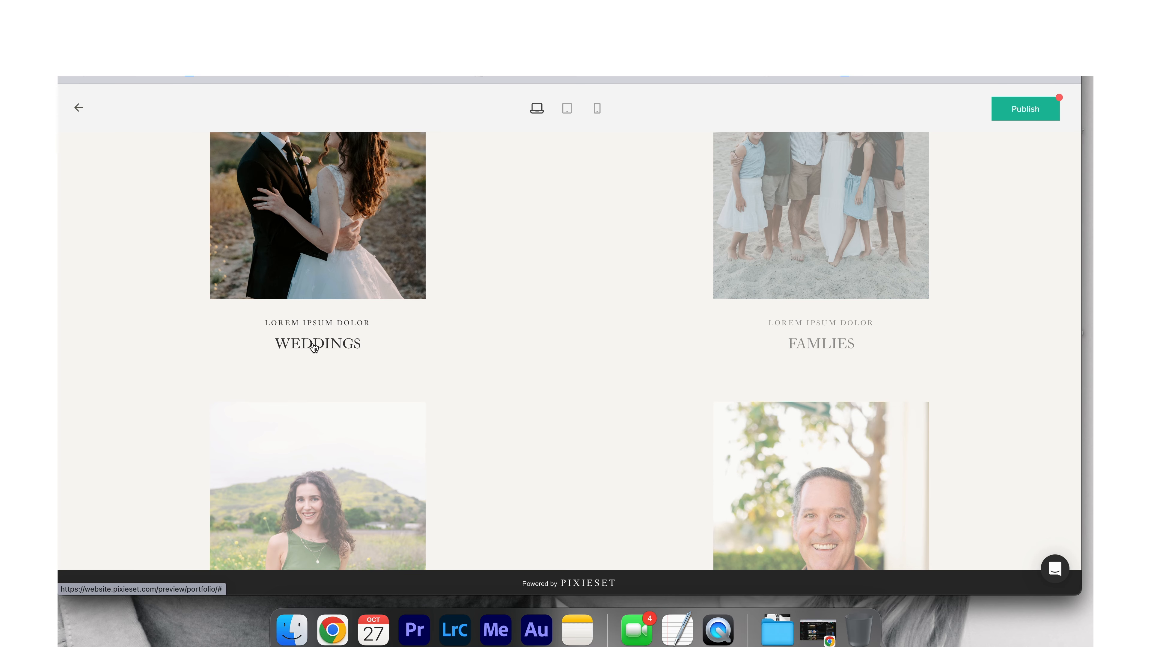
{"action": "scroll", "coordinate": [354, 190], "scroll_direction": "down", "scroll_amount": 3}
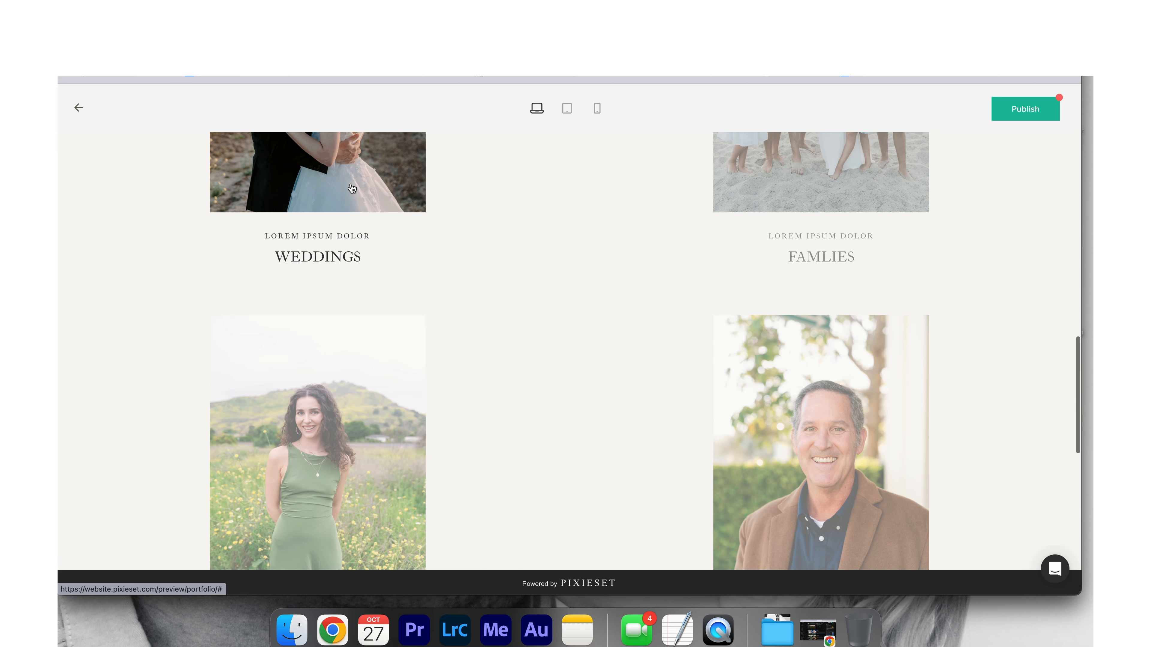
{"action": "scroll", "coordinate": [689, 365], "scroll_direction": "down", "scroll_amount": 6}
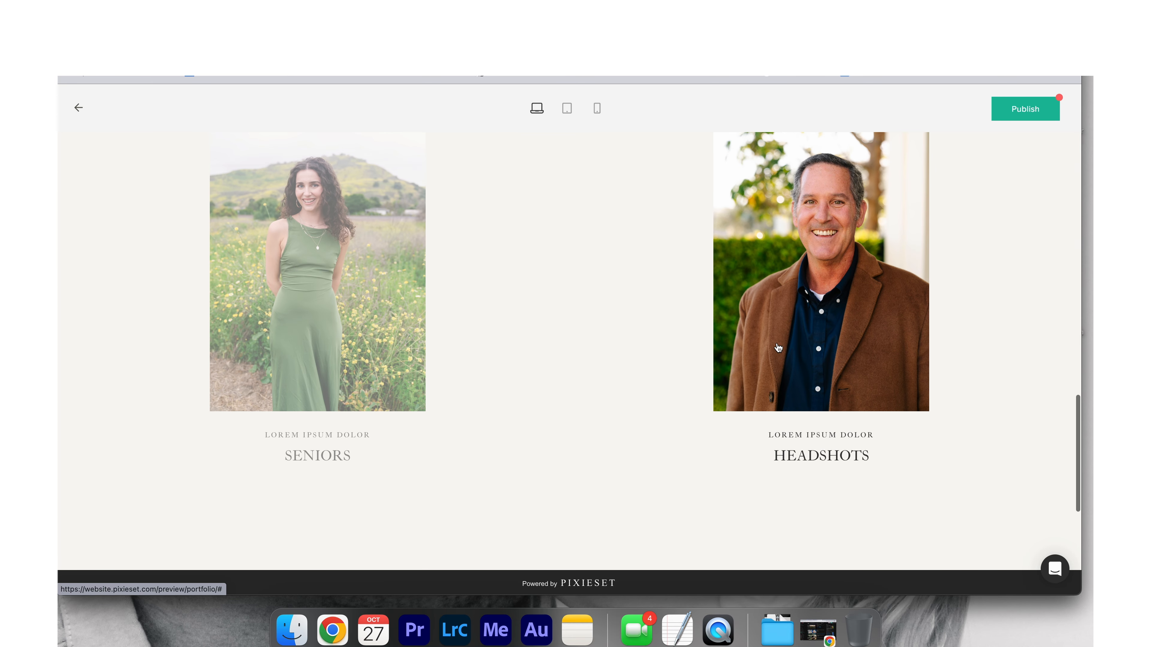
{"action": "scroll", "coordinate": [533, 398], "scroll_direction": "down", "scroll_amount": 5}
{"action": "scroll", "coordinate": [533, 398], "scroll_direction": "up", "scroll_amount": 15}
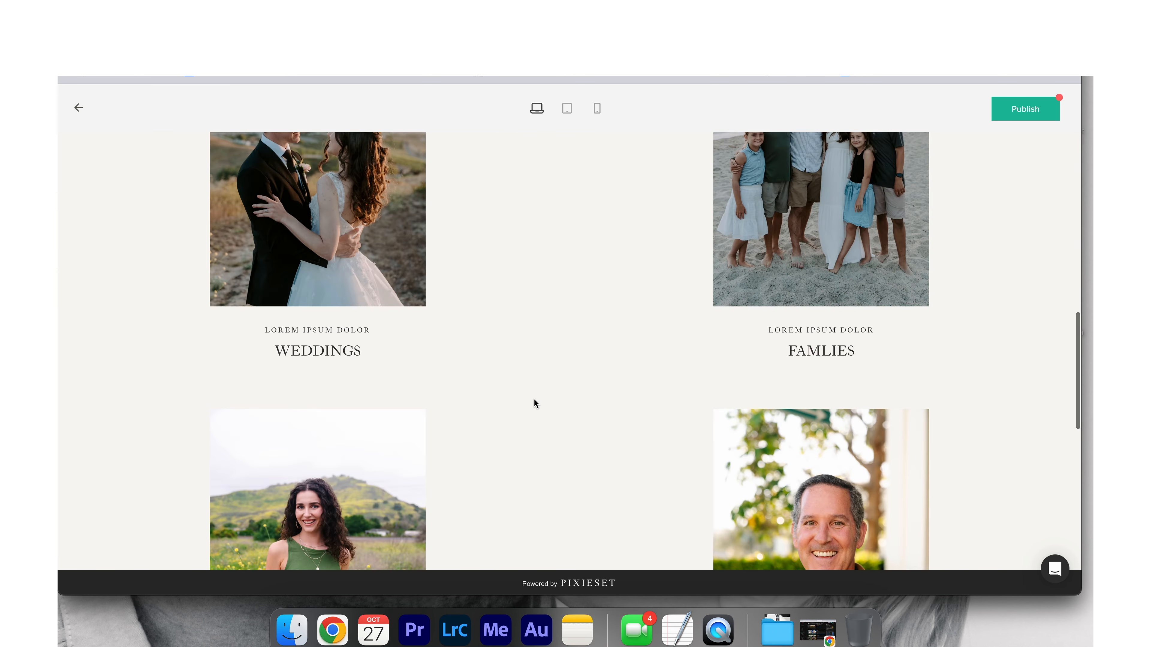
Step: Open the Wedding page from the previewed site's navigation, look at its photos and return to the editor
{"action": "mouse_move", "coordinate": [884, 160]}
{"action": "left_click", "coordinate": [858, 197]}
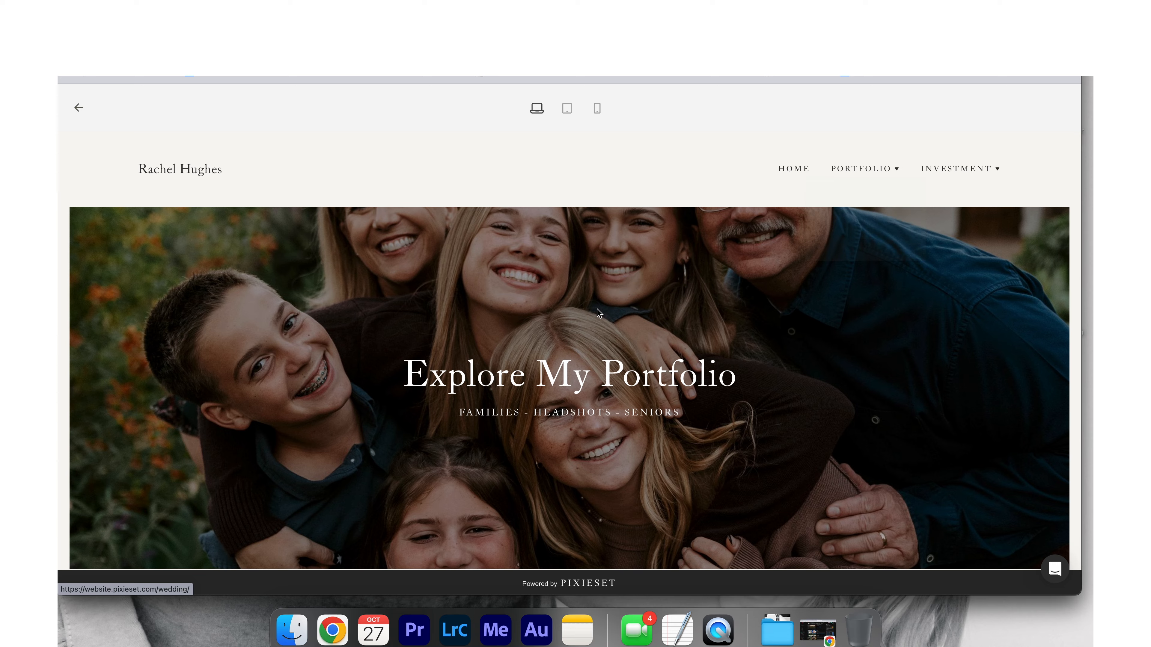
{"action": "scroll", "coordinate": [603, 290], "scroll_direction": "down", "scroll_amount": 5}
{"action": "scroll", "coordinate": [608, 266], "scroll_direction": "up", "scroll_amount": 3}
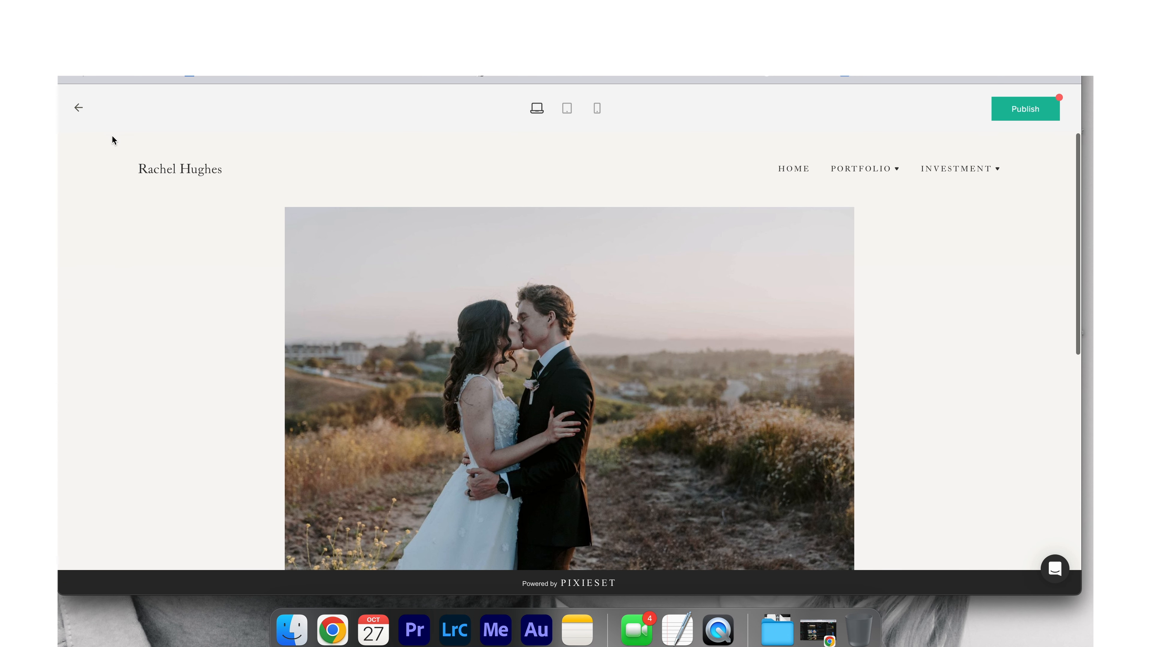
{"action": "left_click", "coordinate": [79, 107]}
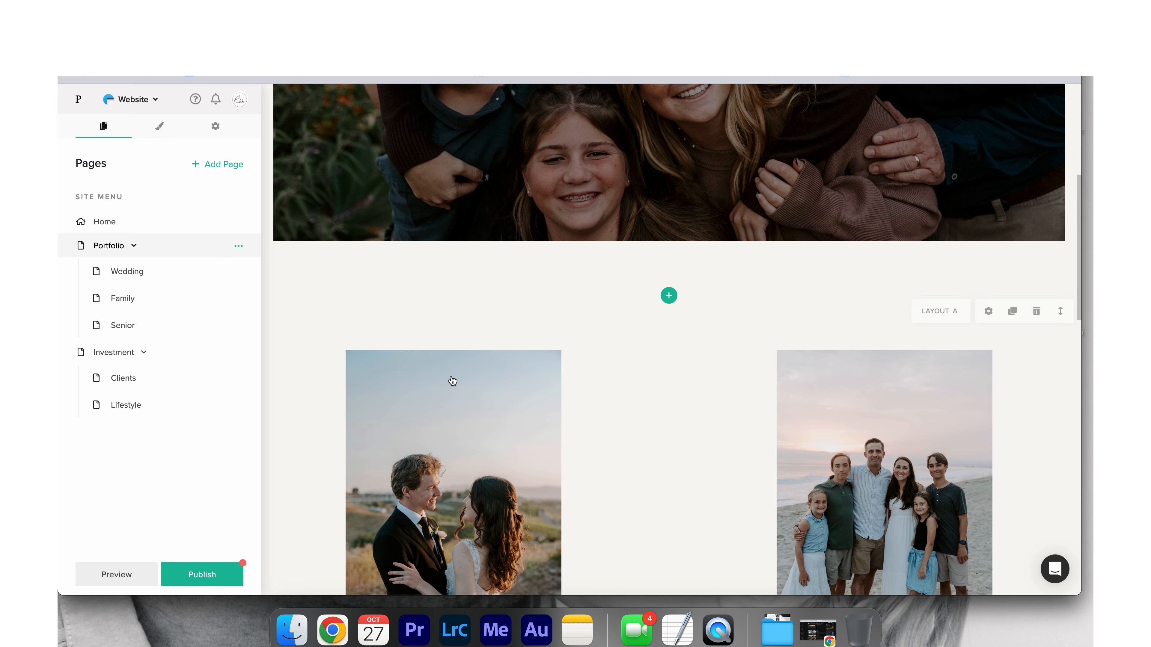
Step: Link the WEDDINGS feature link on the Portfolio page to the Wedding page
{"action": "scroll", "coordinate": [450, 381], "scroll_direction": "down", "scroll_amount": 5}
{"action": "left_click", "coordinate": [471, 434]}
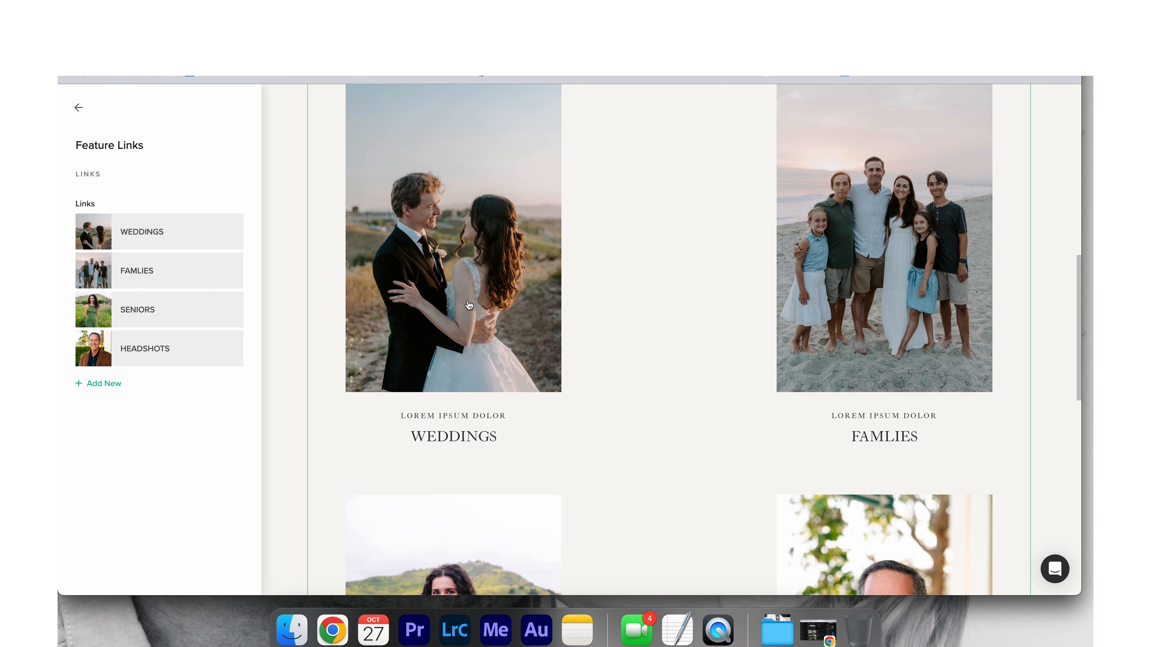
{"action": "left_click", "coordinate": [151, 231]}
{"action": "scroll", "coordinate": [208, 433], "scroll_direction": "down", "scroll_amount": 1}
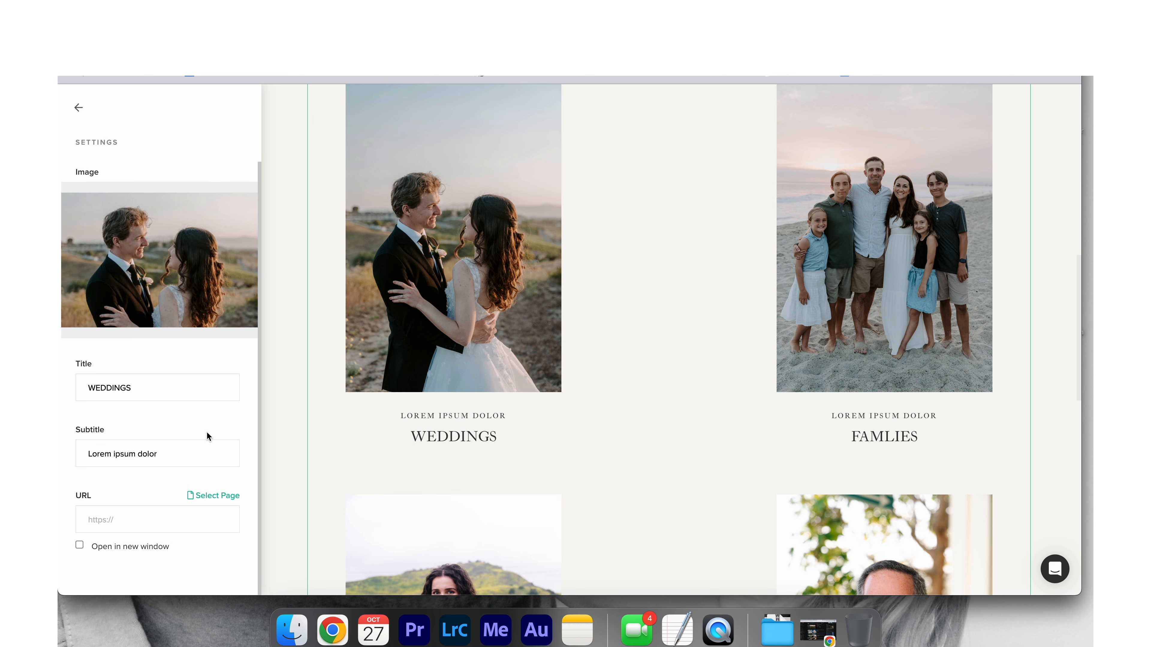
{"action": "left_click", "coordinate": [214, 496]}
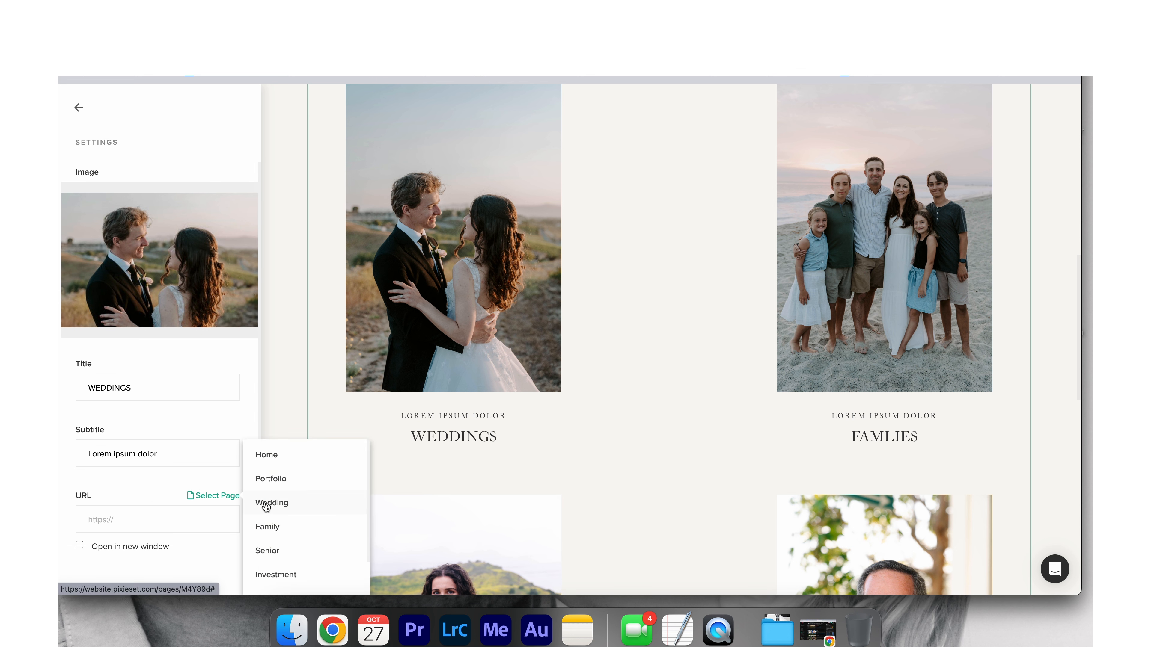
{"action": "left_click", "coordinate": [294, 506]}
Step: Open ChatGPT in a new browser tab and ask for subtext for family, wedding, senior portrait, headshot, branding and apparel photography
{"action": "left_click", "coordinate": [171, 451]}
{"action": "key", "text": "super+a"}
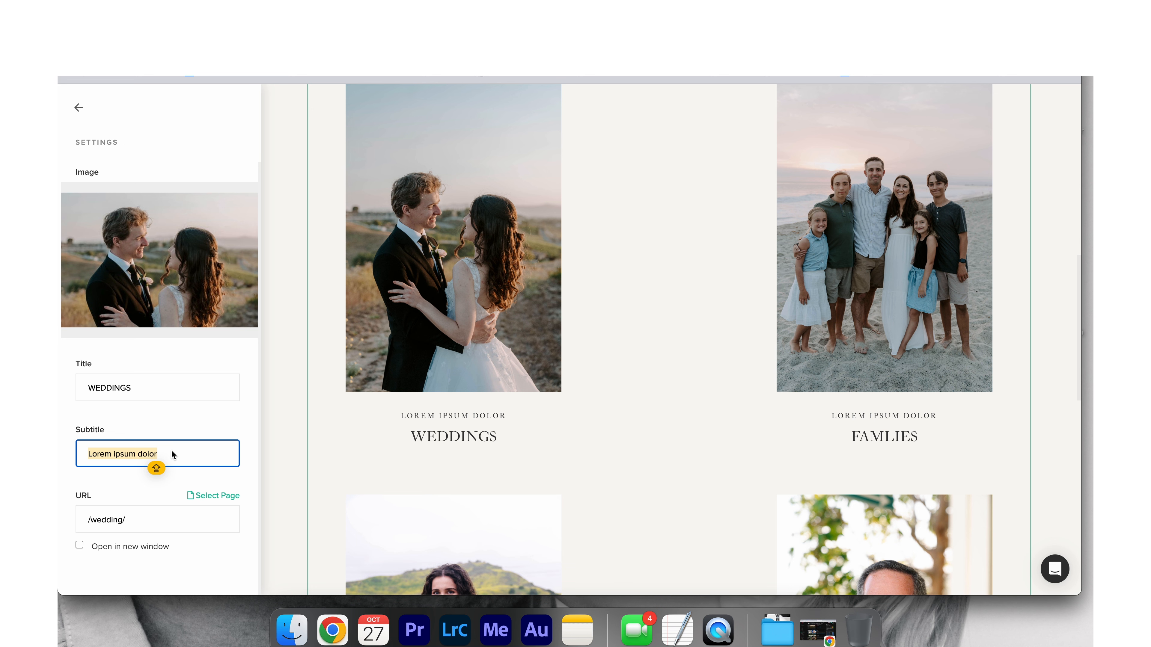
{"action": "key", "text": "super+t"}
{"action": "type", "text": "chatgpt.com"}
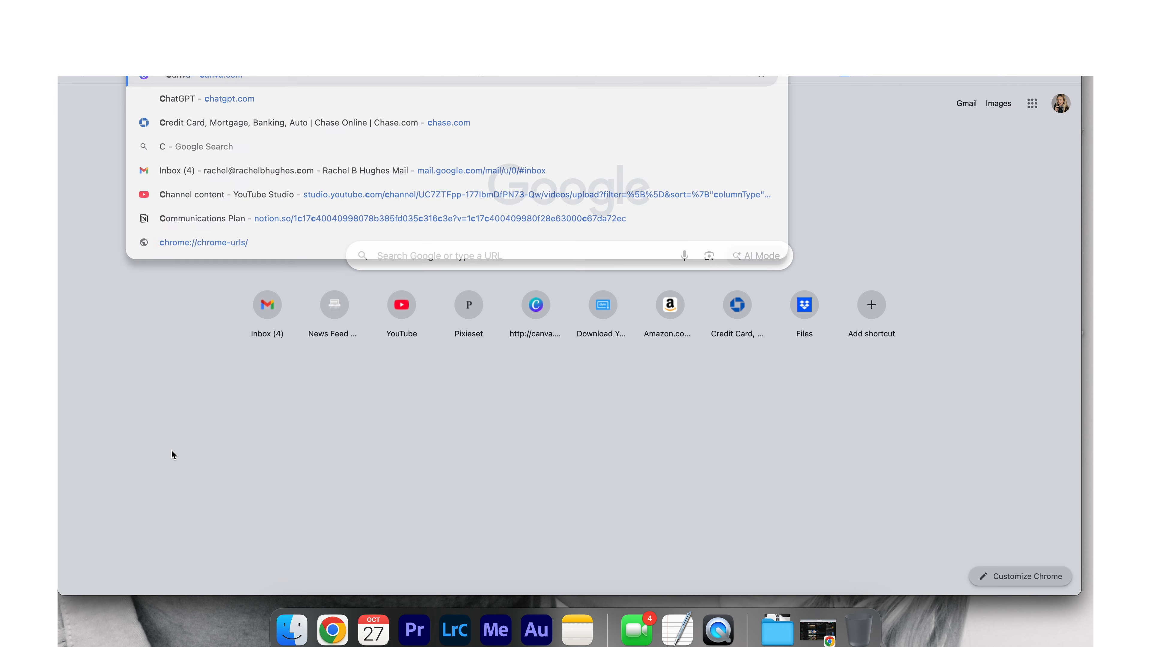
{"action": "key", "text": "Return"}
{"action": "key", "text": "Caps_Lock"}
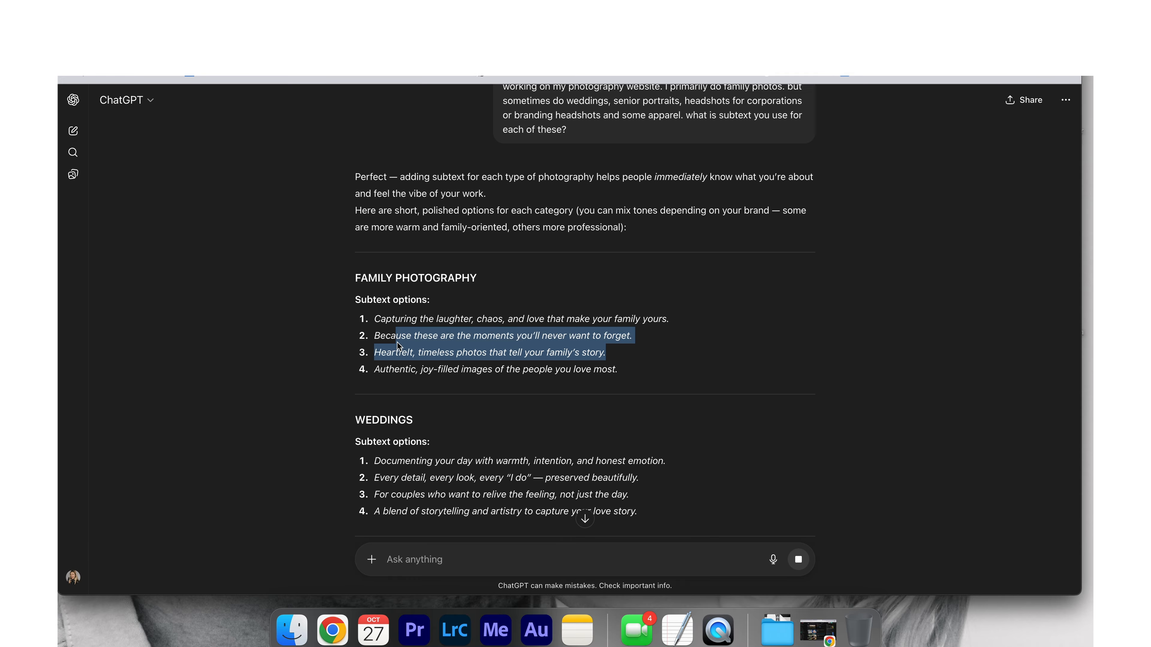
Step: Copy the family photography subtext "Heartfelt, timeless photos that tell your family's story" from ChatGPT's answer
{"action": "left_click_drag", "start_coordinate": [375, 334], "coordinate": [400, 355]}
{"action": "left_click", "coordinate": [423, 358]}
{"action": "scroll", "coordinate": [427, 361], "scroll_direction": "down", "scroll_amount": 1}
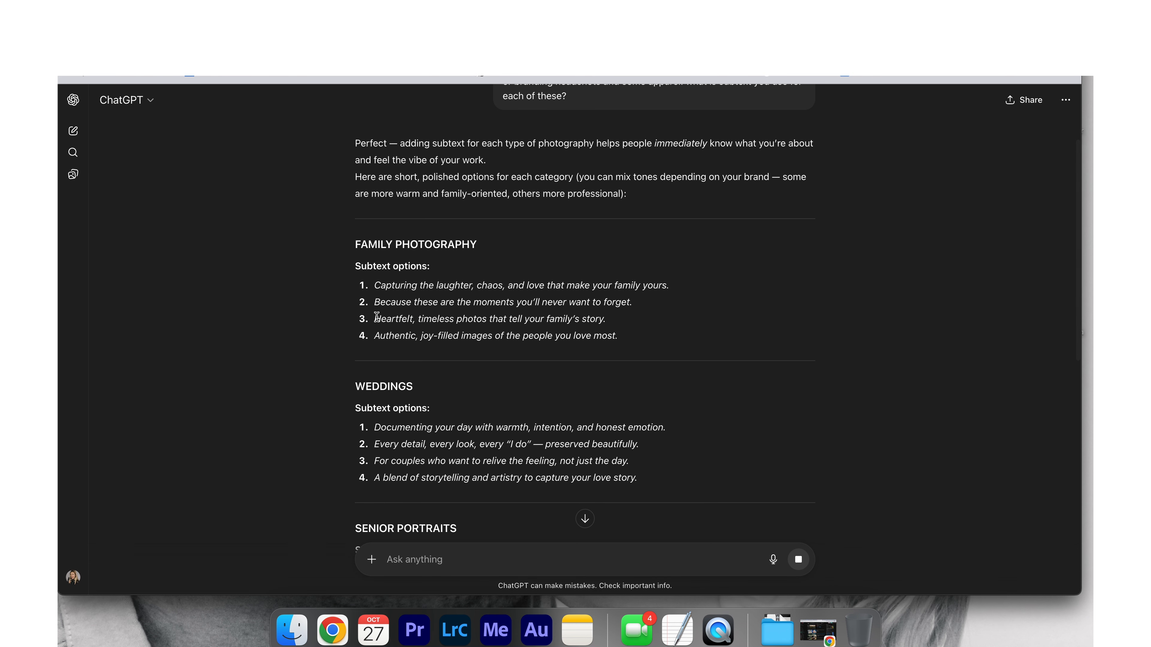
{"action": "left_click_drag", "start_coordinate": [375, 319], "coordinate": [602, 327]}
{"action": "key", "text": "super+c"}
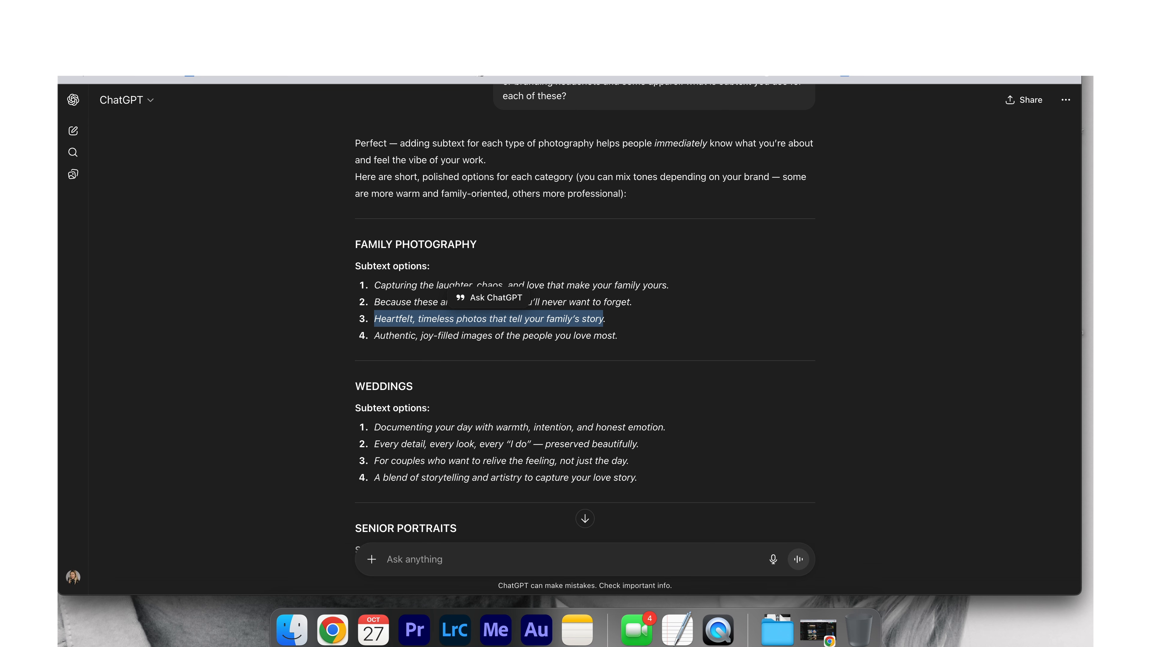
Step: Back in the Pixieset editor, replace the FAMLIES feature link's subtitle with the copied text "Heartfelt, timeless photos that tell your family's story"
{"action": "left_click", "coordinate": [320, 27]}
{"action": "scroll", "coordinate": [492, 321], "scroll_direction": "up", "scroll_amount": 1}
{"action": "scroll", "coordinate": [492, 321], "scroll_direction": "down", "scroll_amount": 2}
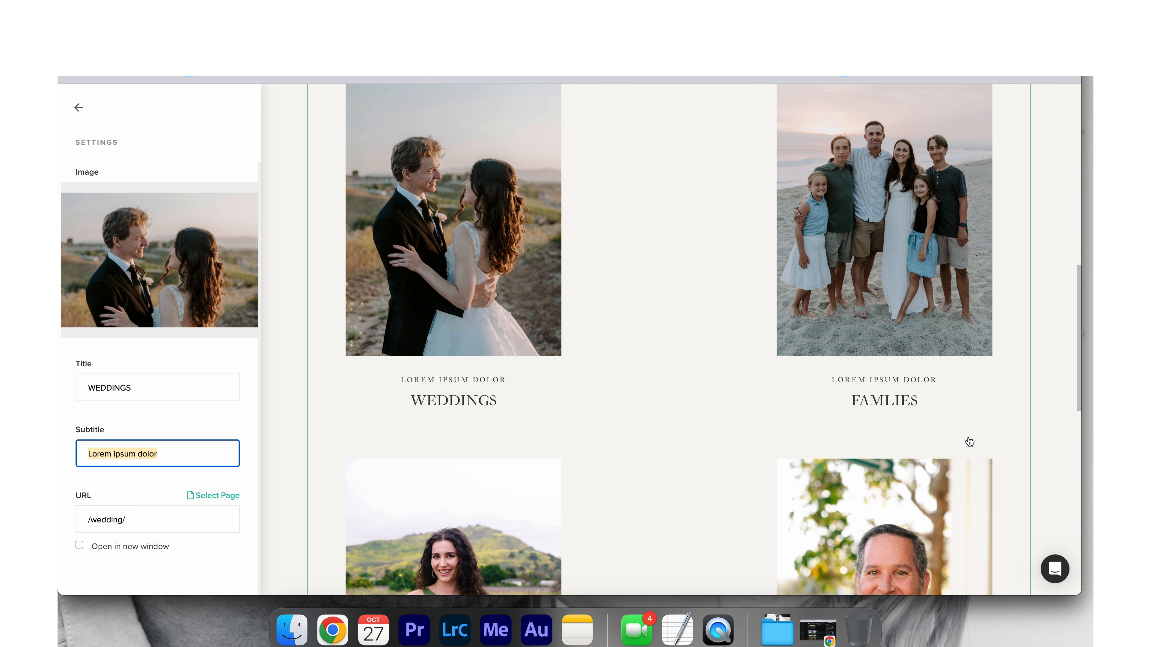
{"action": "left_click", "coordinate": [879, 391]}
{"action": "left_click", "coordinate": [164, 274]}
{"action": "left_click", "coordinate": [154, 485]}
{"action": "key", "text": "super+a"}
{"action": "key", "text": "super+v"}
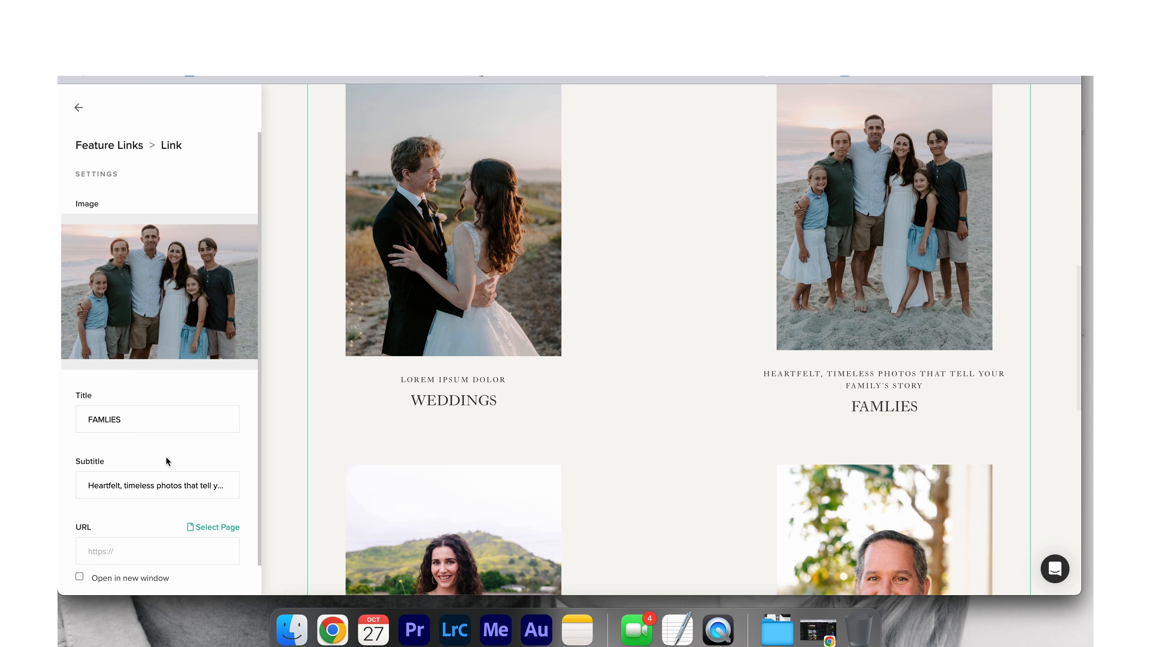
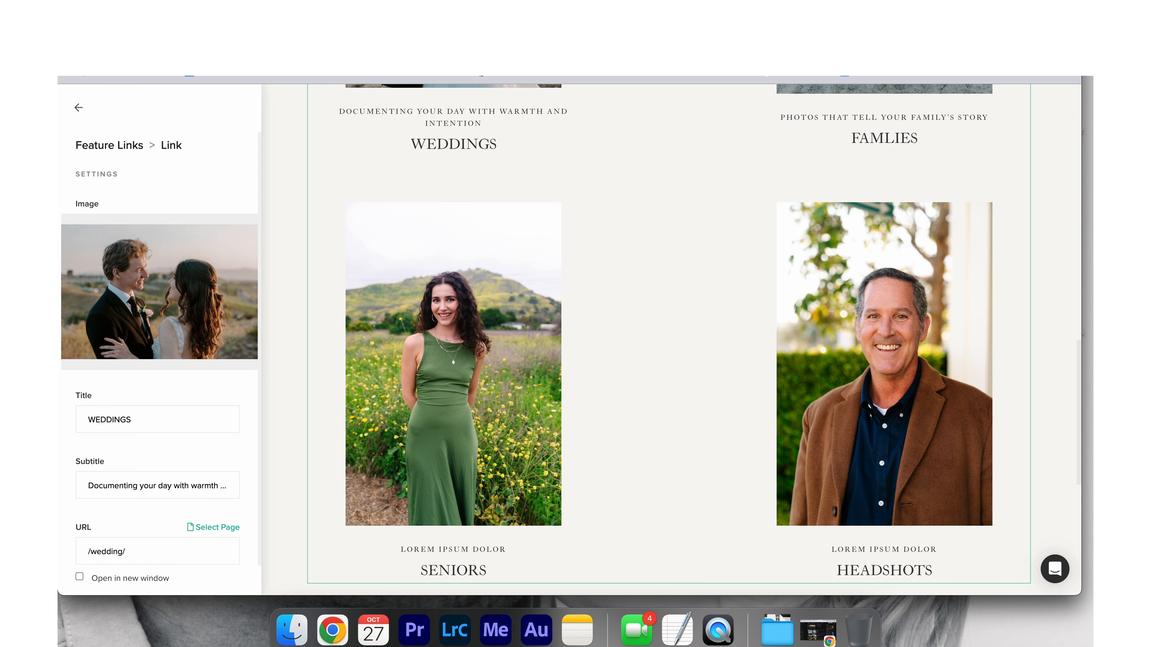
Step: Copy "Celebrating who you are and where you're headed next" from ChatGPT and use it as the SENIORS feature link's subtitle in Pixieset
{"action": "scroll", "coordinate": [473, 452], "scroll_direction": "down", "scroll_amount": 3}
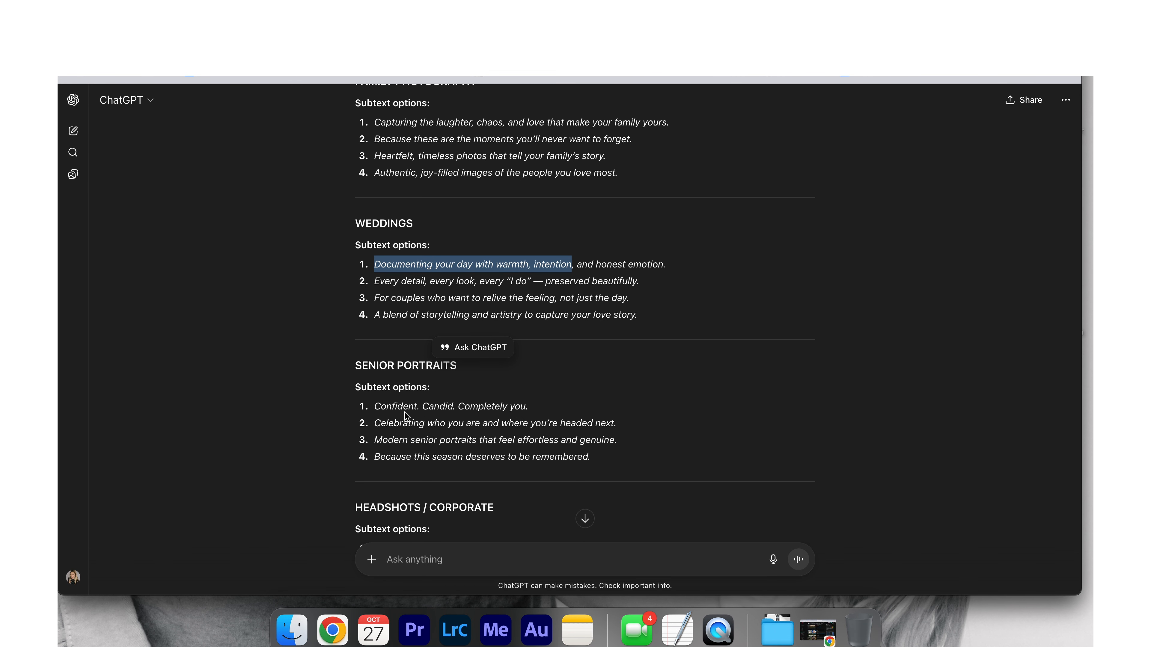
{"action": "left_click_drag", "start_coordinate": [375, 424], "coordinate": [615, 422]}
{"action": "key", "text": "cmd+c"}
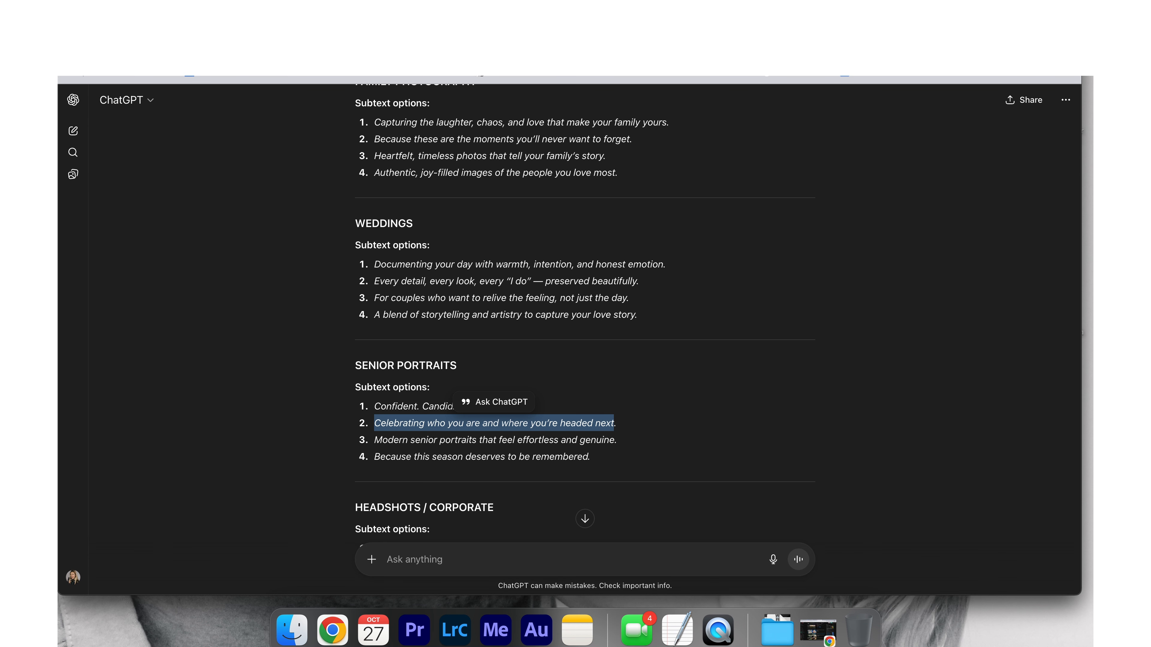
{"action": "key", "text": "super+Tab"}
{"action": "left_click", "coordinate": [417, 451]}
{"action": "left_click", "coordinate": [163, 309]}
{"action": "triple_click", "coordinate": [158, 485]}
{"action": "key", "text": "cmd+v"}
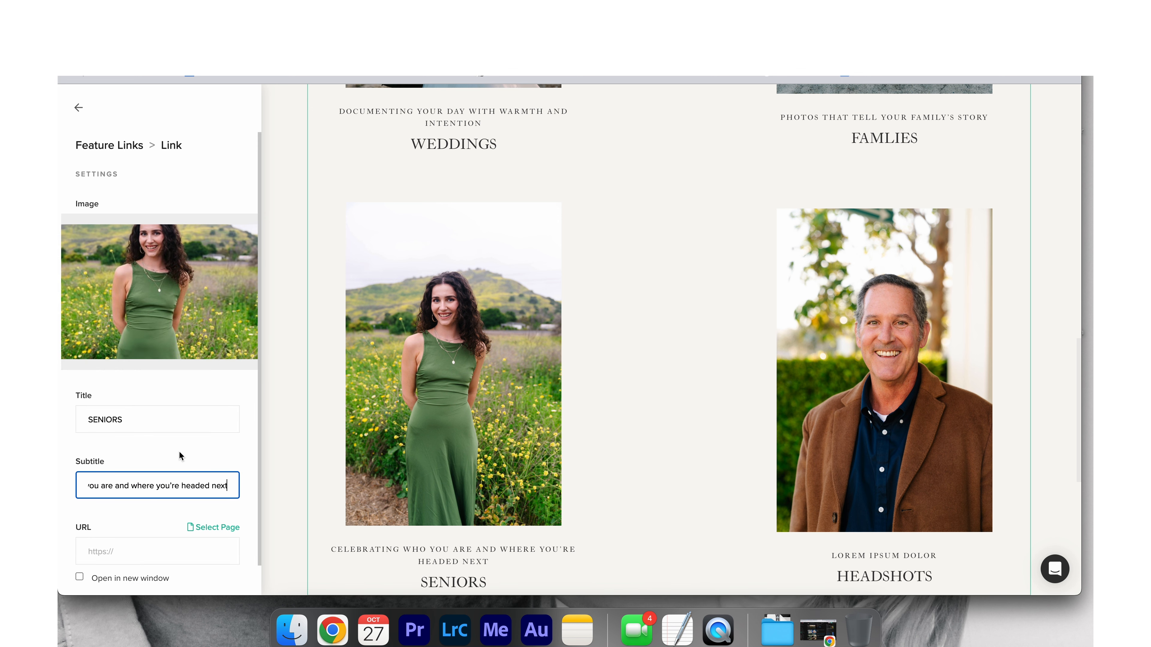
Step: Return to the ChatGPT answer and look for the headshots subtext options
{"action": "scroll", "coordinate": [445, 430], "scroll_direction": "down", "scroll_amount": 3}
{"action": "left_click", "coordinate": [570, 129]}
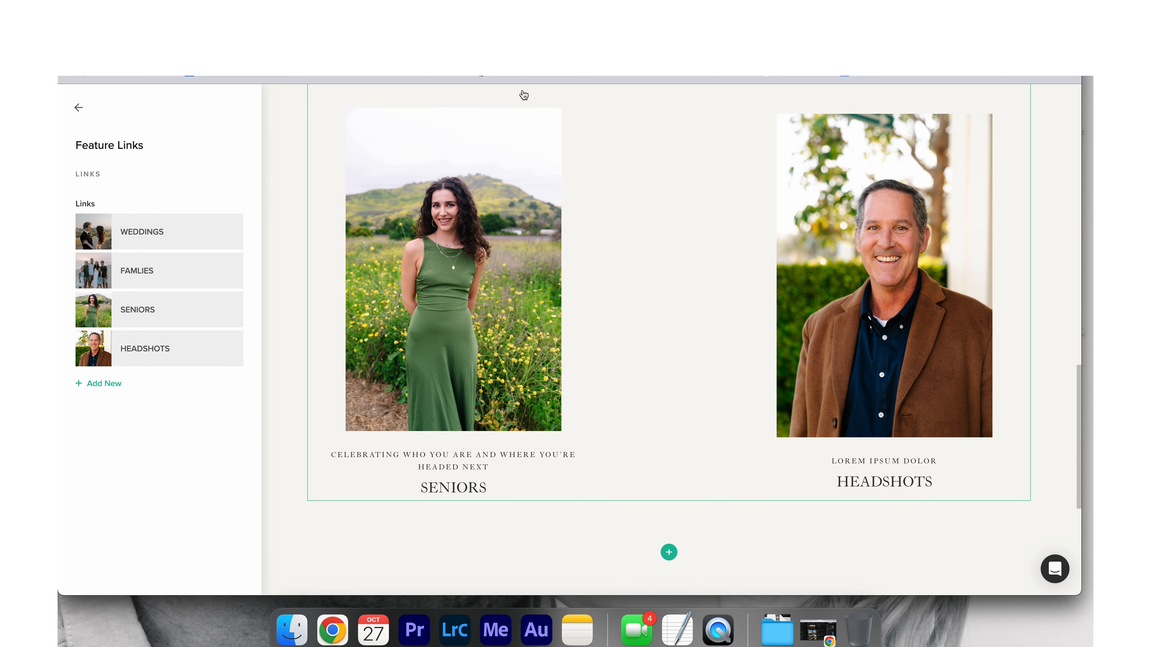
{"action": "key", "text": "super+Tab"}
{"action": "scroll", "coordinate": [384, 451], "scroll_direction": "down", "scroll_amount": 5}
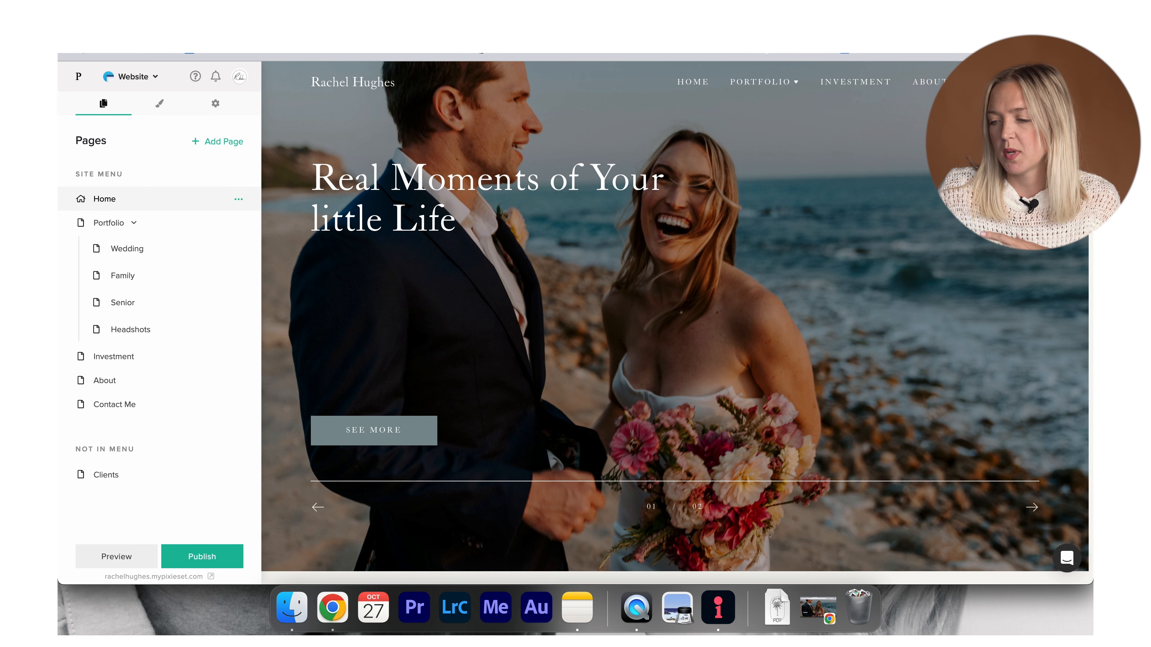
Step: Preview the Home page and look over its banner and the section below it
{"action": "left_click", "coordinate": [151, 558]}
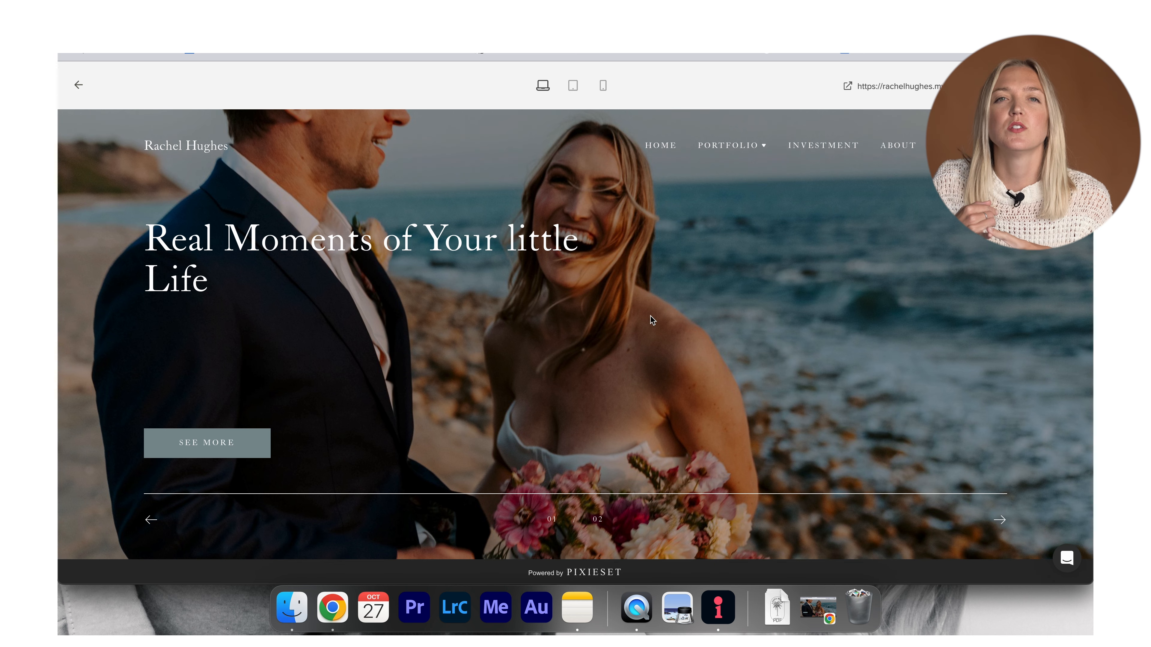
{"action": "scroll", "coordinate": [652, 320], "scroll_direction": "down", "scroll_amount": 1}
{"action": "scroll", "coordinate": [653, 321], "scroll_direction": "down", "scroll_amount": 1}
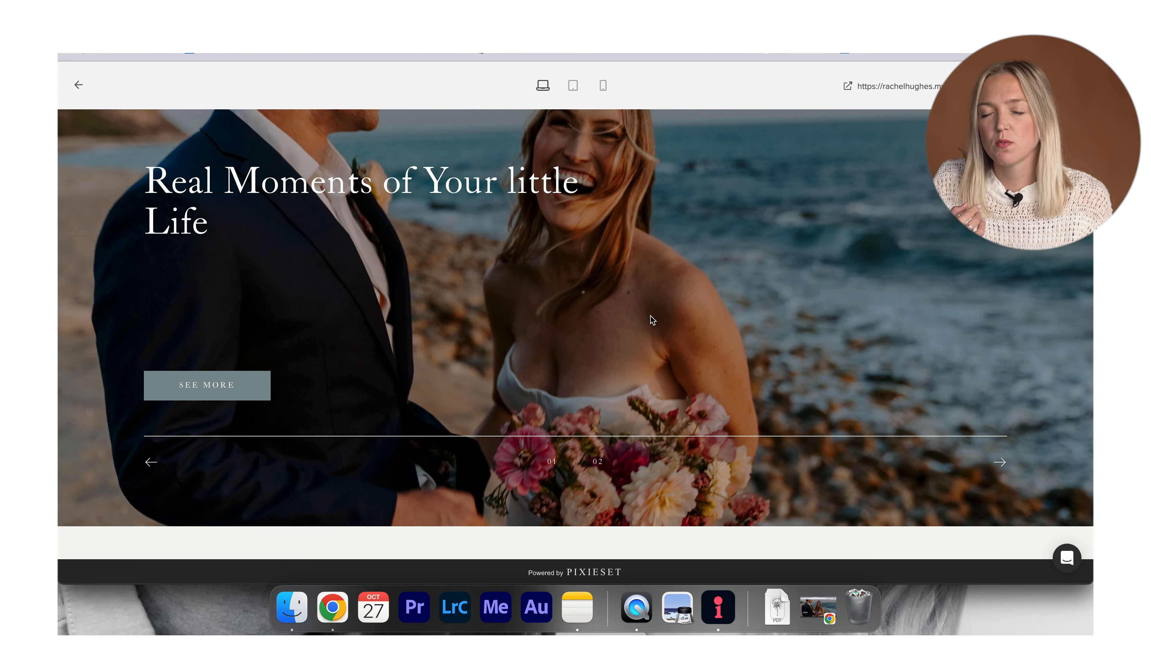
{"action": "scroll", "coordinate": [653, 320], "scroll_direction": "up", "scroll_amount": 2}
{"action": "scroll", "coordinate": [652, 320], "scroll_direction": "down", "scroll_amount": 1}
{"action": "scroll", "coordinate": [652, 320], "scroll_direction": "down", "scroll_amount": 4}
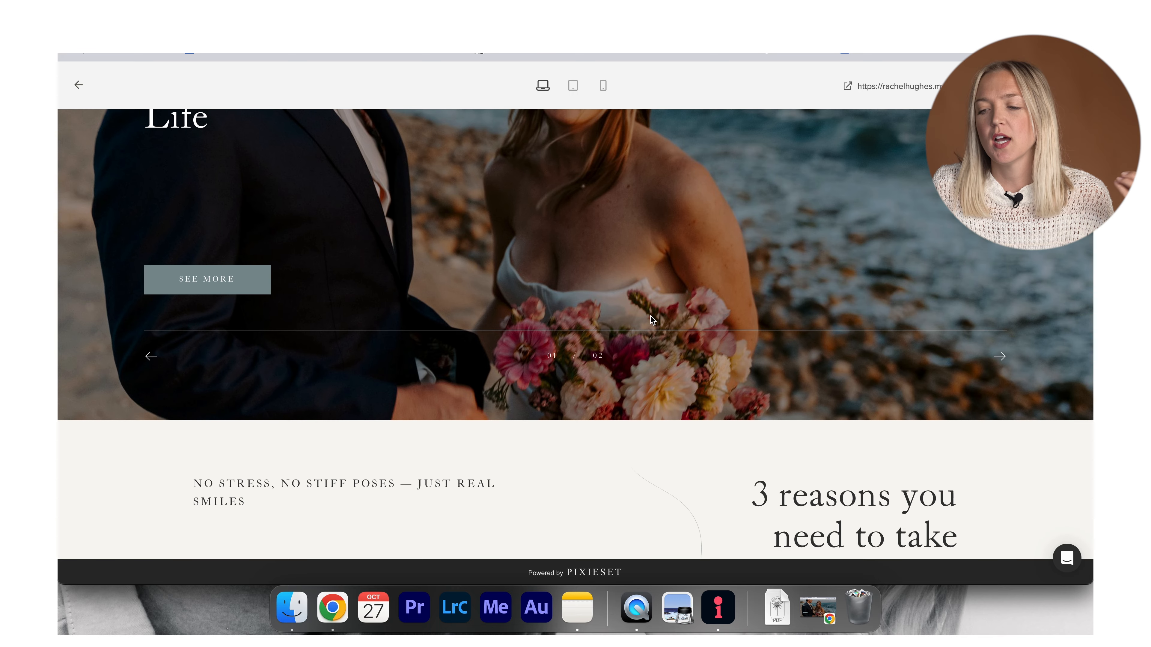
Step: Review the Home page preview's banner text and photo against the "3 reasons you need to take photos of your kids" section
{"action": "scroll", "coordinate": [651, 320], "scroll_direction": "down", "scroll_amount": 2}
{"action": "scroll", "coordinate": [651, 320], "scroll_direction": "down", "scroll_amount": 1}
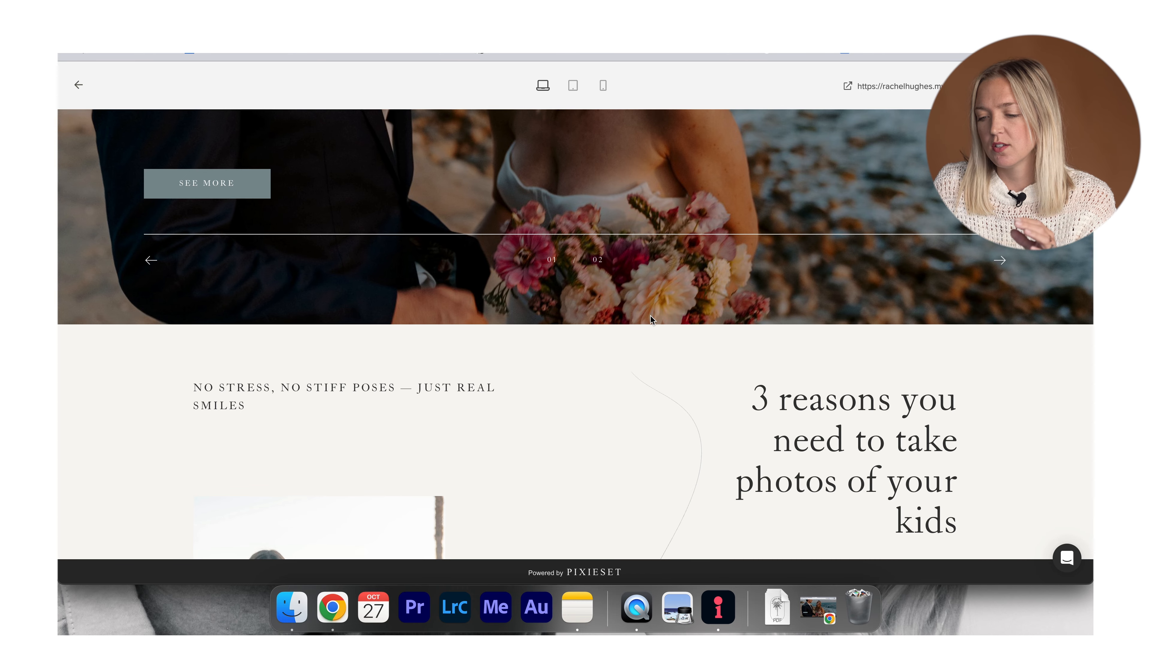
{"action": "scroll", "coordinate": [651, 320], "scroll_direction": "up", "scroll_amount": 1}
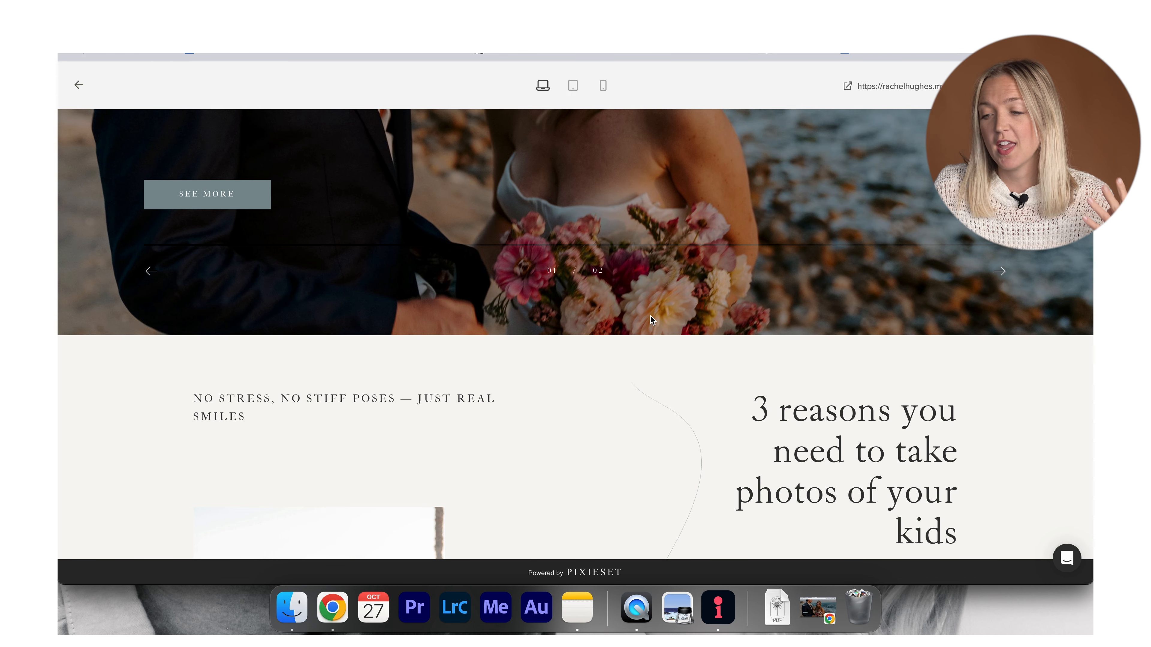
{"action": "scroll", "coordinate": [651, 321], "scroll_direction": "up", "scroll_amount": 10}
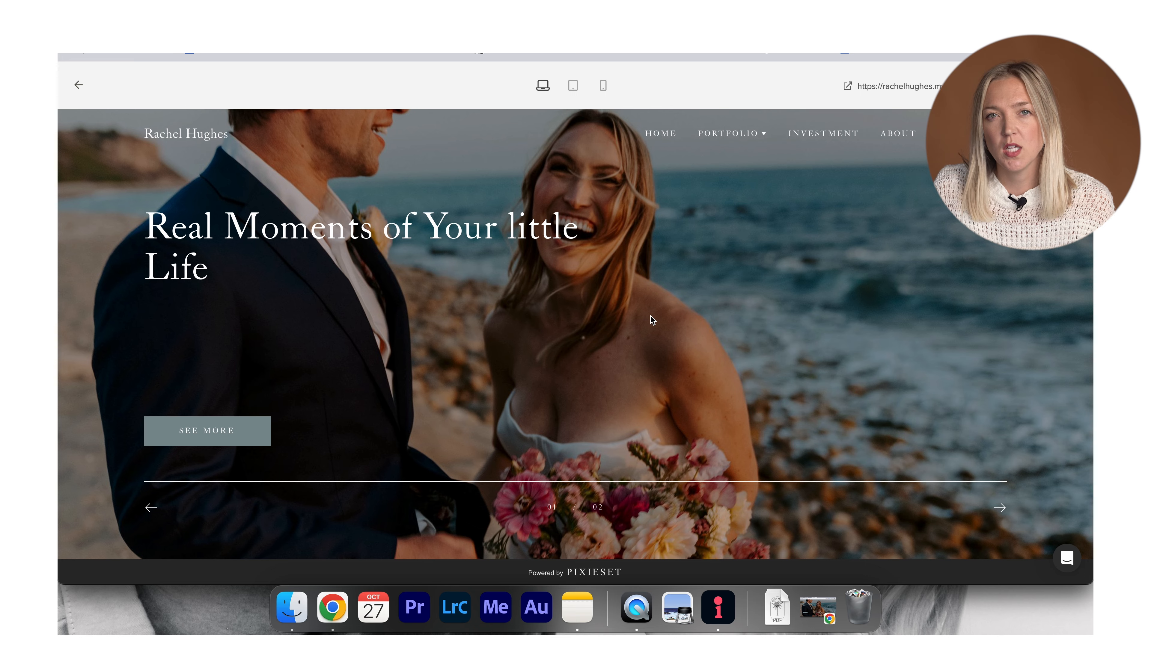
{"action": "scroll", "coordinate": [650, 316], "scroll_direction": "up", "scroll_amount": 1}
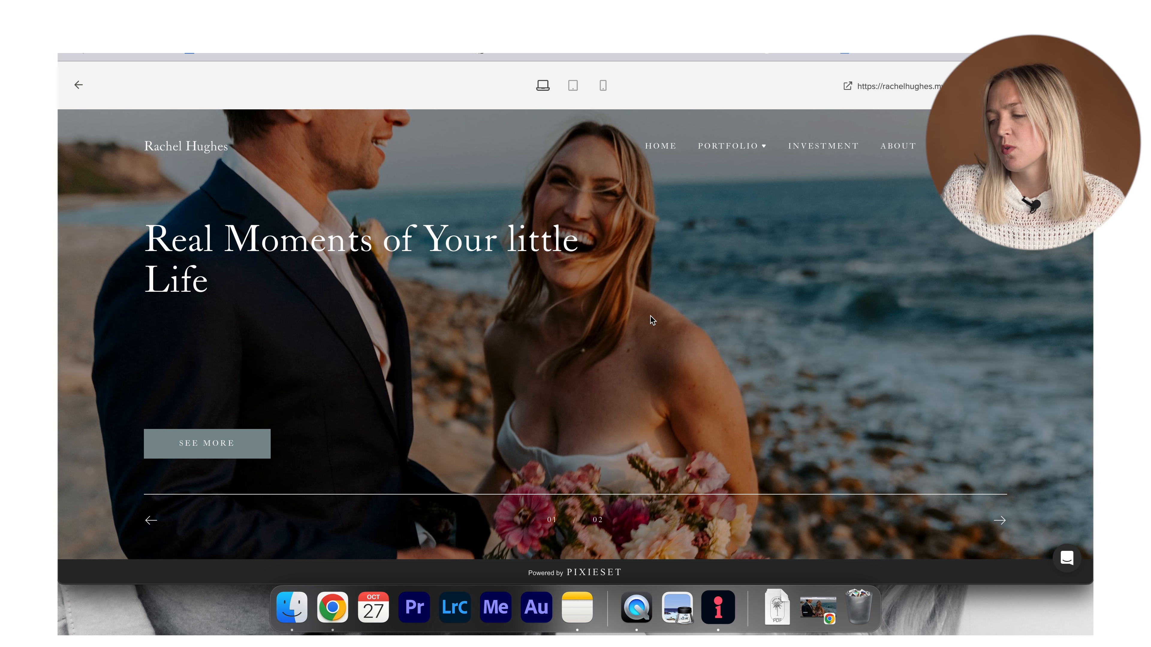
{"action": "scroll", "coordinate": [651, 320], "scroll_direction": "down", "scroll_amount": 15}
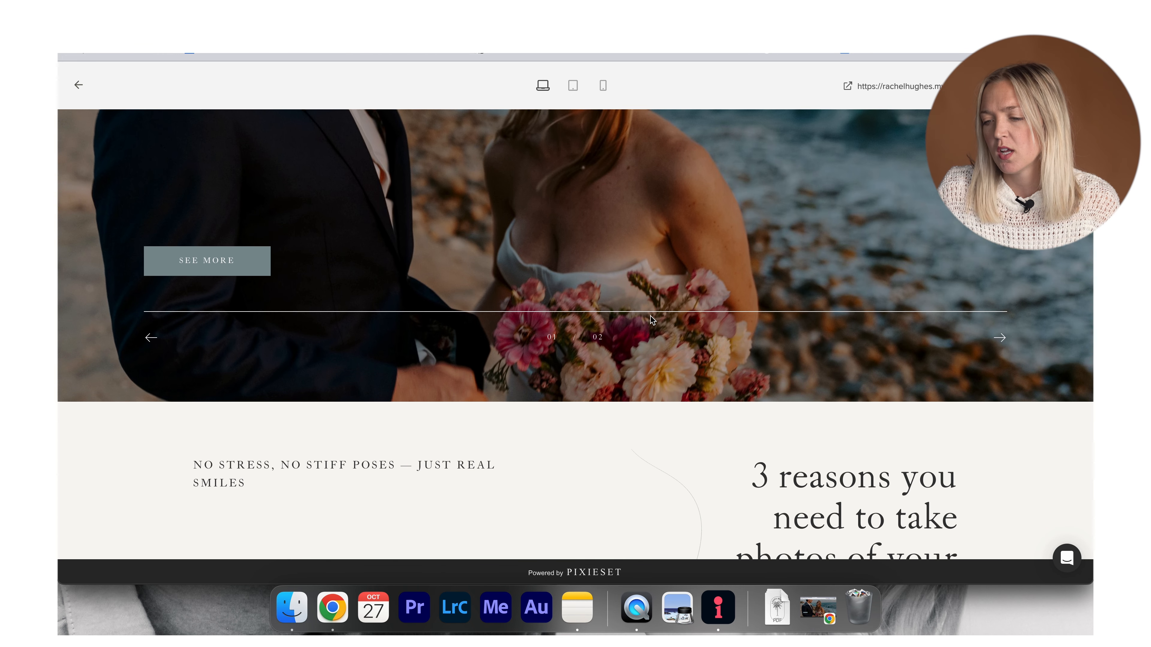
{"action": "scroll", "coordinate": [650, 320], "scroll_direction": "down", "scroll_amount": 2}
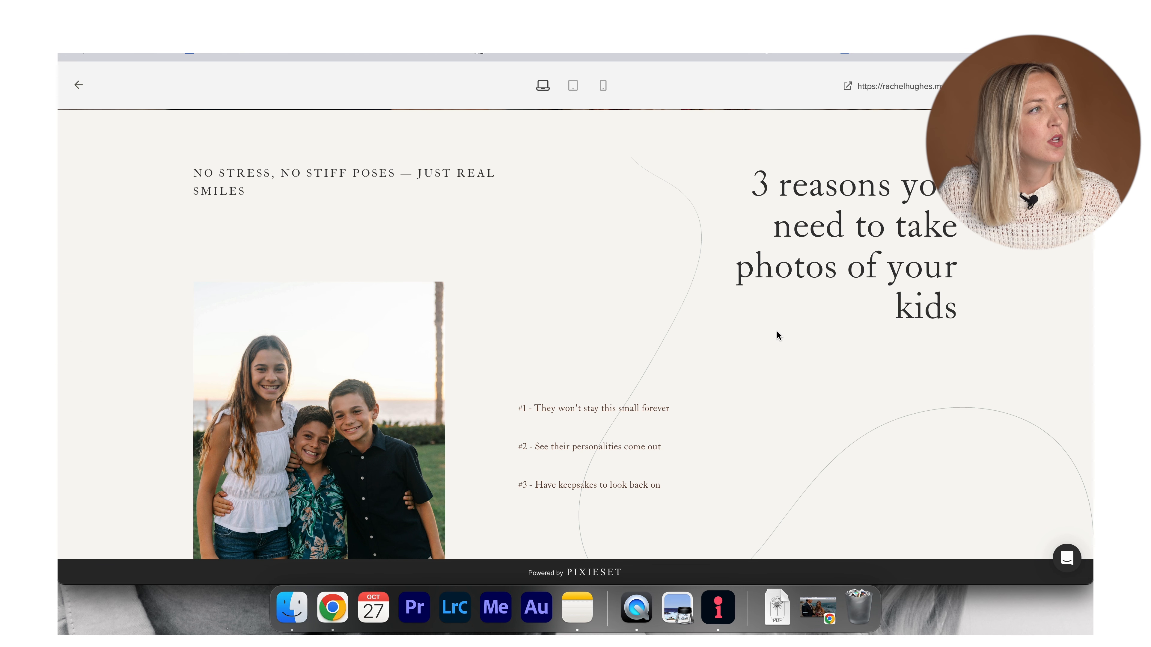
{"action": "scroll", "coordinate": [847, 356], "scroll_direction": "down", "scroll_amount": 1}
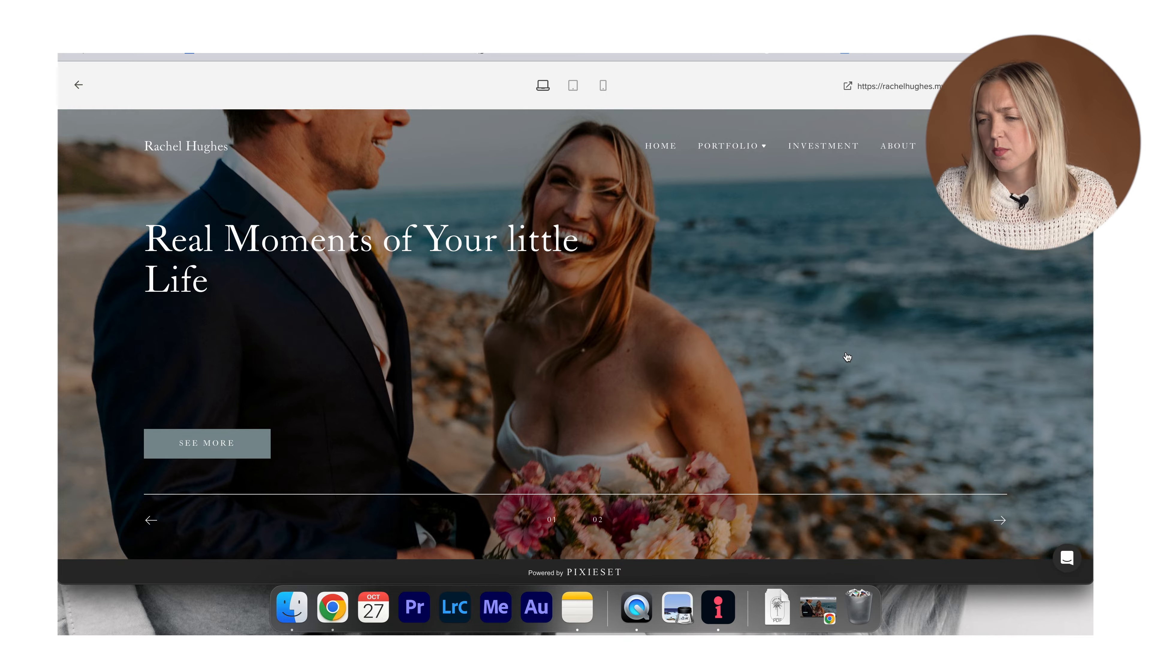
Step: View the Family gallery in the preview and look through its photos, followed by the Wedding gallery
{"action": "mouse_move", "coordinate": [752, 129]}
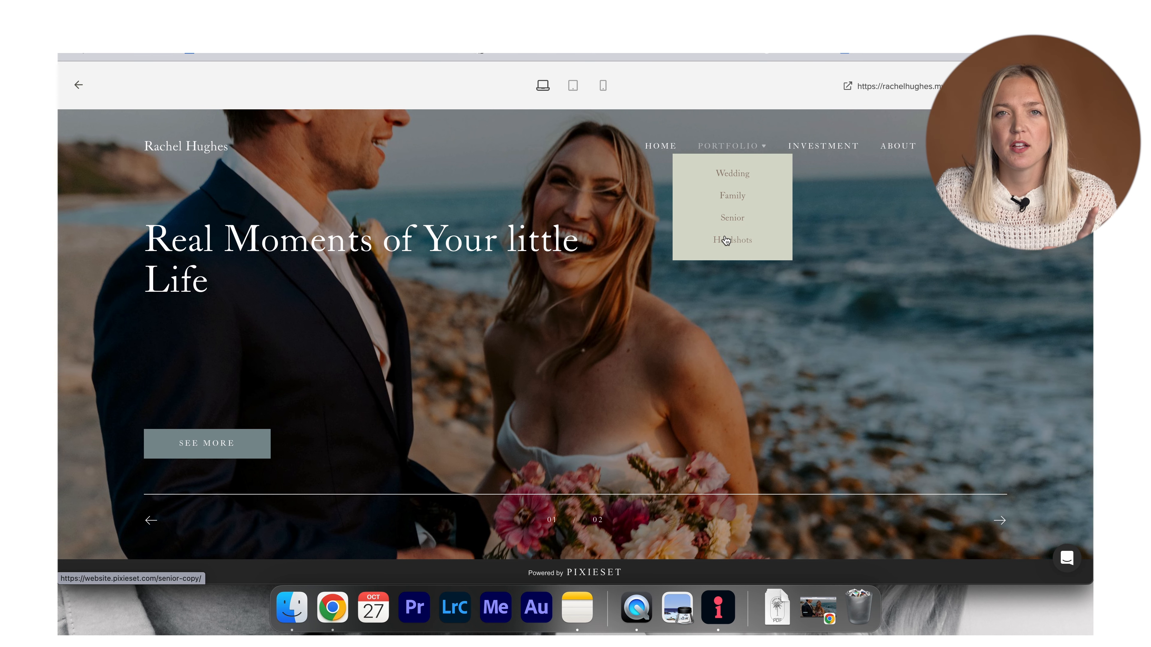
{"action": "left_click", "coordinate": [733, 198]}
{"action": "scroll", "coordinate": [797, 254], "scroll_direction": "down", "scroll_amount": 3}
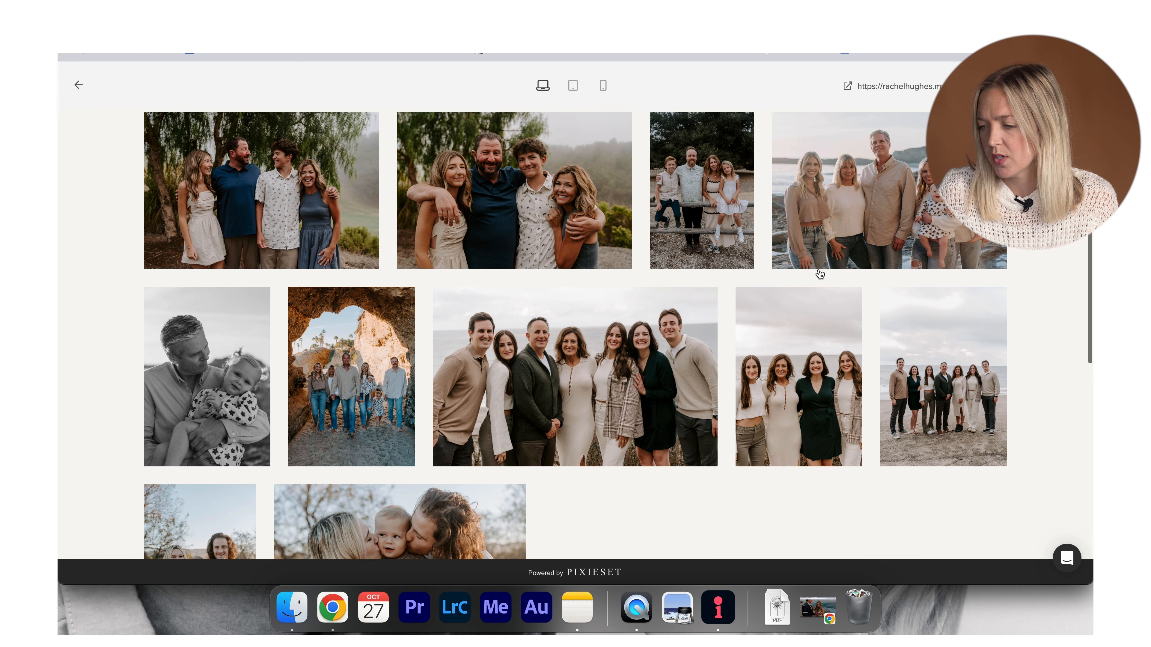
{"action": "scroll", "coordinate": [818, 269], "scroll_direction": "up", "scroll_amount": 1}
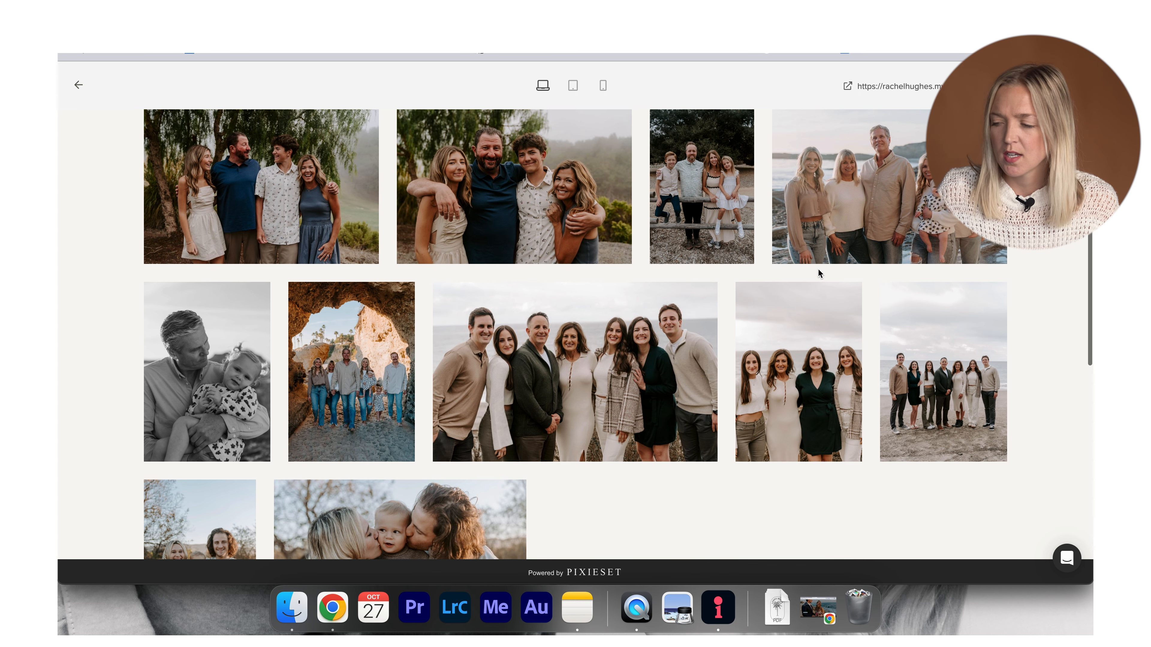
{"action": "scroll", "coordinate": [819, 271], "scroll_direction": "down", "scroll_amount": 1}
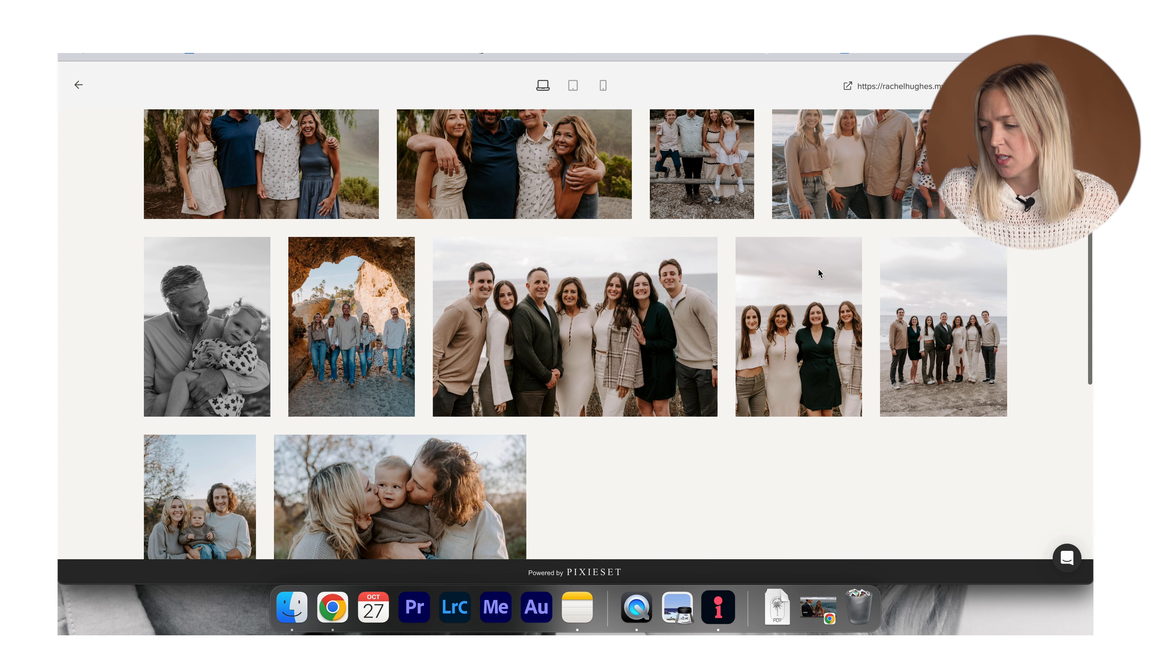
{"action": "scroll", "coordinate": [818, 271], "scroll_direction": "up", "scroll_amount": 2}
{"action": "scroll", "coordinate": [818, 271], "scroll_direction": "up", "scroll_amount": 2}
{"action": "mouse_move", "coordinate": [727, 152]}
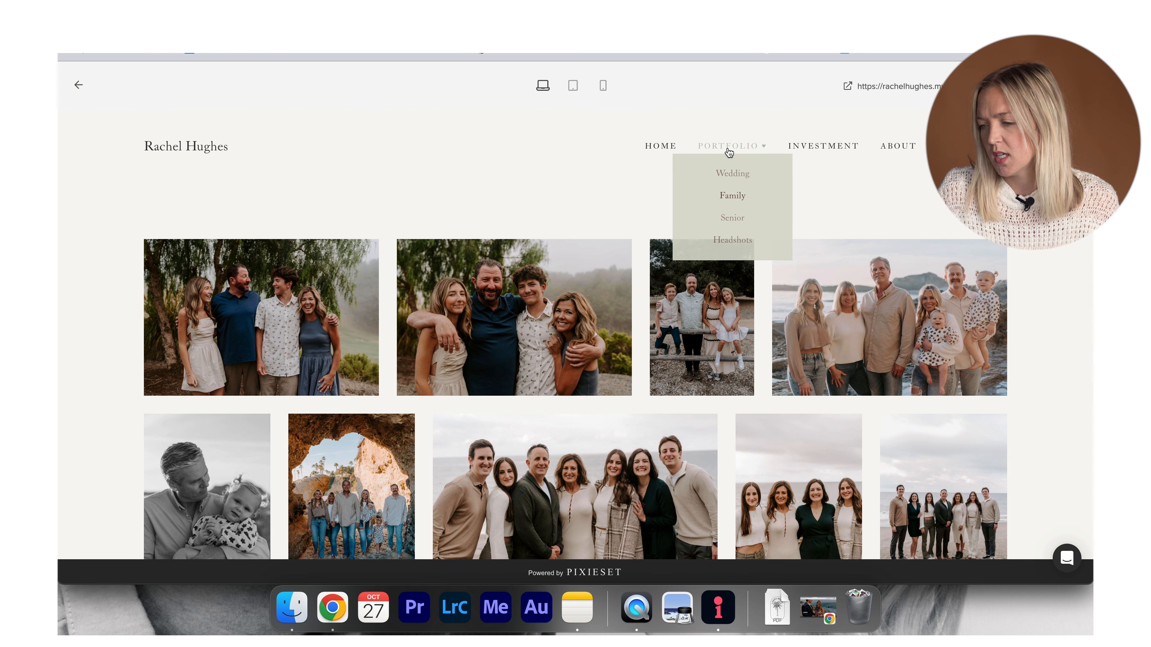
{"action": "left_click", "coordinate": [733, 177]}
Step: Return to the previewed Home page and review its sections from the banner down to the photo row below the portfolio link
{"action": "left_click", "coordinate": [660, 146]}
{"action": "scroll", "coordinate": [760, 272], "scroll_direction": "down", "scroll_amount": 10}
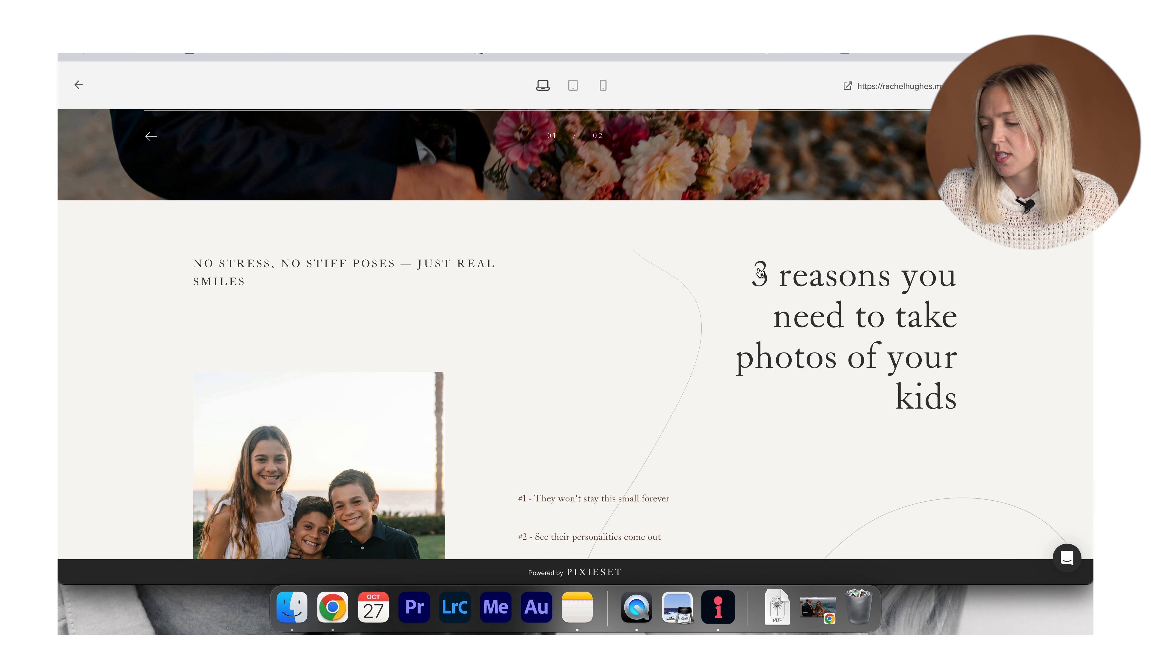
{"action": "scroll", "coordinate": [760, 272], "scroll_direction": "down", "scroll_amount": 3}
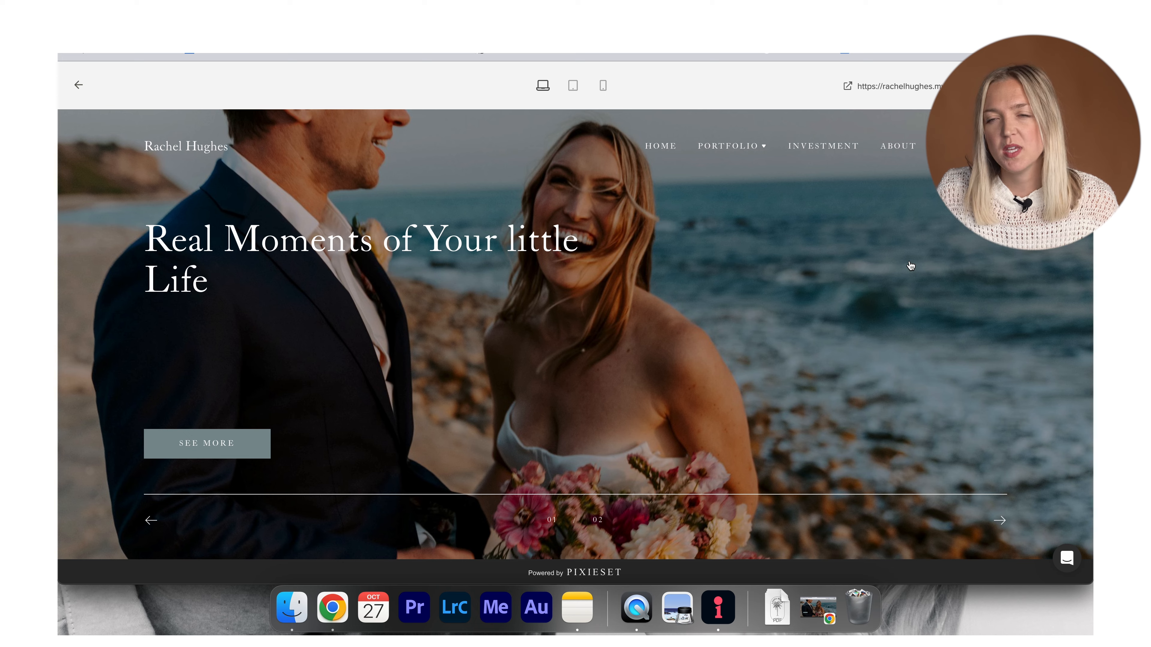
{"action": "scroll", "coordinate": [911, 266], "scroll_direction": "down", "scroll_amount": 10}
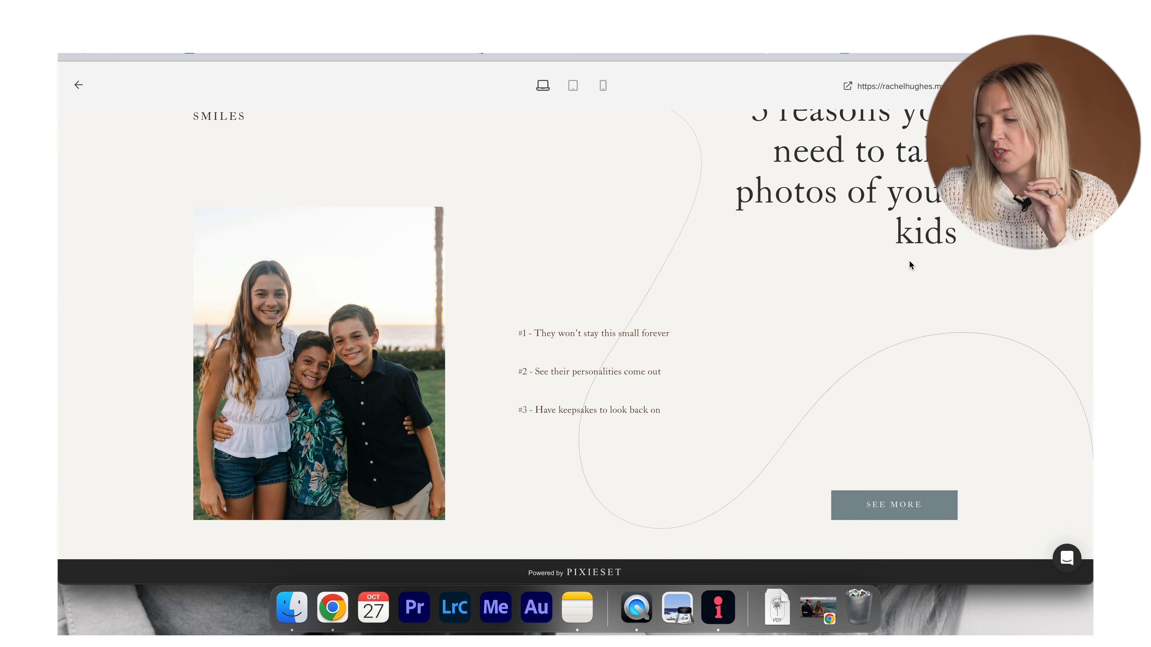
{"action": "scroll", "coordinate": [910, 262], "scroll_direction": "down", "scroll_amount": 6}
{"action": "scroll", "coordinate": [910, 263], "scroll_direction": "up", "scroll_amount": 7}
{"action": "scroll", "coordinate": [911, 266], "scroll_direction": "down", "scroll_amount": 10}
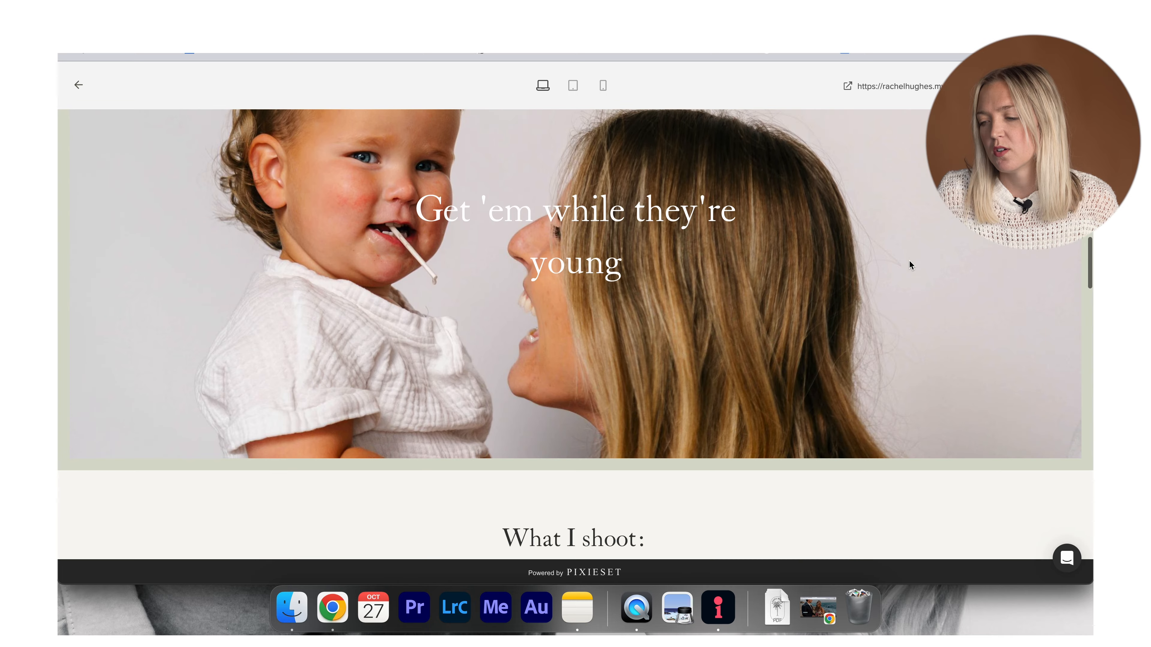
{"action": "scroll", "coordinate": [909, 261], "scroll_direction": "down", "scroll_amount": 8}
{"action": "scroll", "coordinate": [909, 261], "scroll_direction": "down", "scroll_amount": 8}
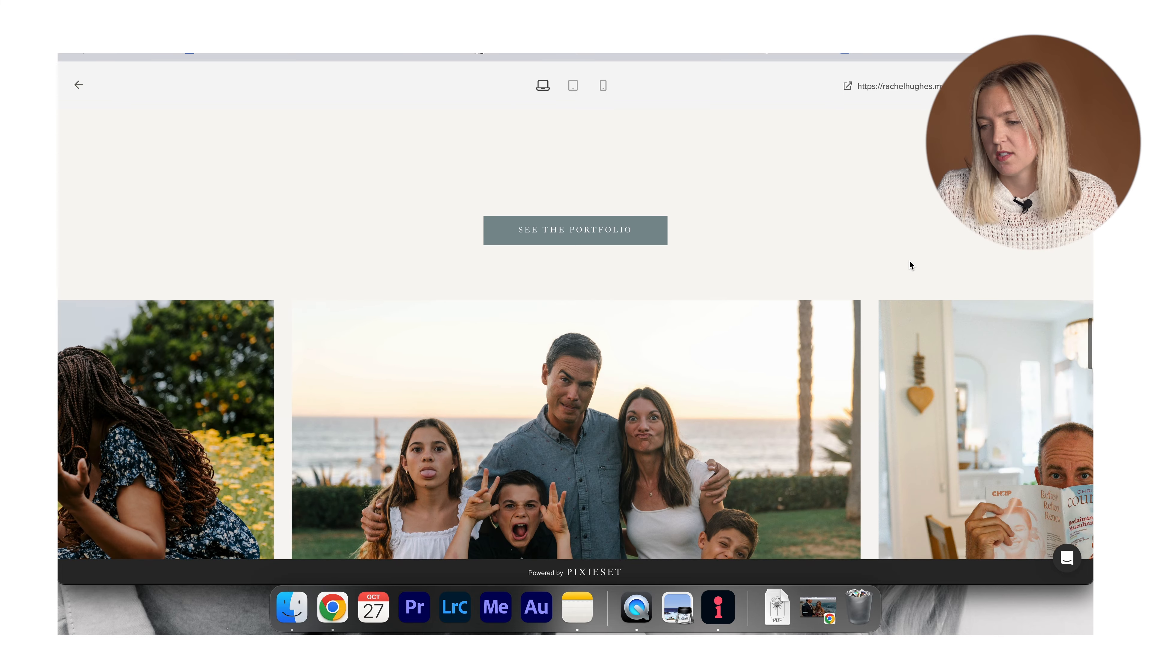
{"action": "scroll", "coordinate": [909, 261], "scroll_direction": "down", "scroll_amount": 3}
{"action": "scroll", "coordinate": [717, 405], "scroll_direction": "up", "scroll_amount": 3}
{"action": "scroll", "coordinate": [716, 405], "scroll_direction": "down", "scroll_amount": 3}
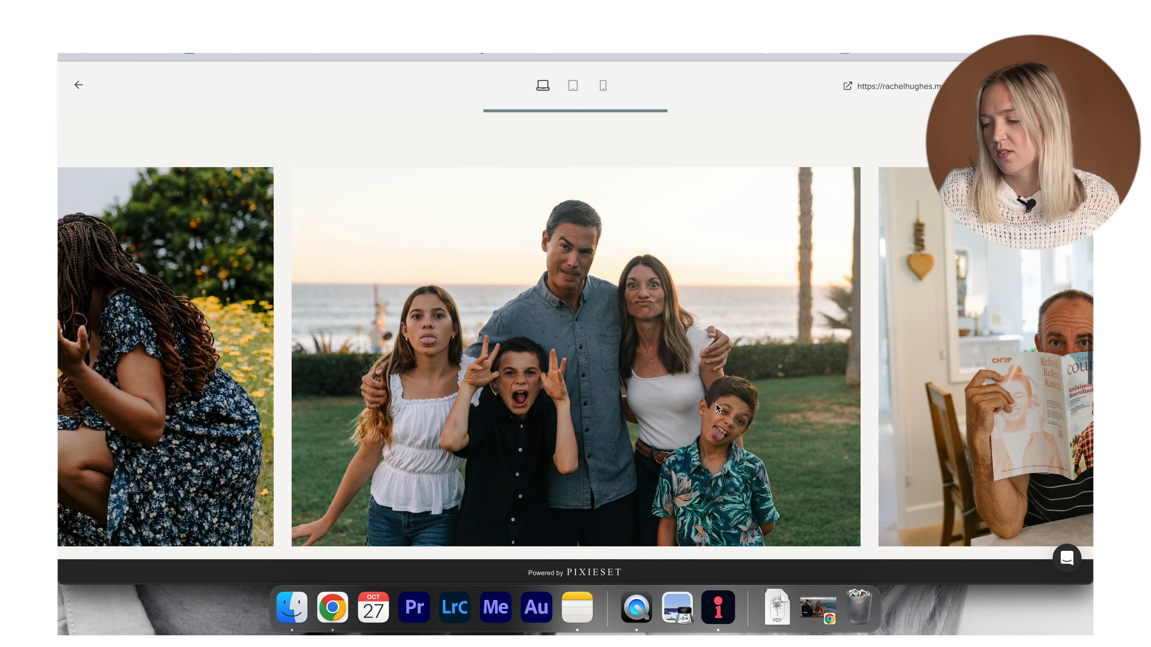
Step: Follow the Home page's portfolio link and check the subtitles and images of the four category links
{"action": "scroll", "coordinate": [707, 390], "scroll_direction": "up", "scroll_amount": 5}
{"action": "left_click", "coordinate": [664, 412]}
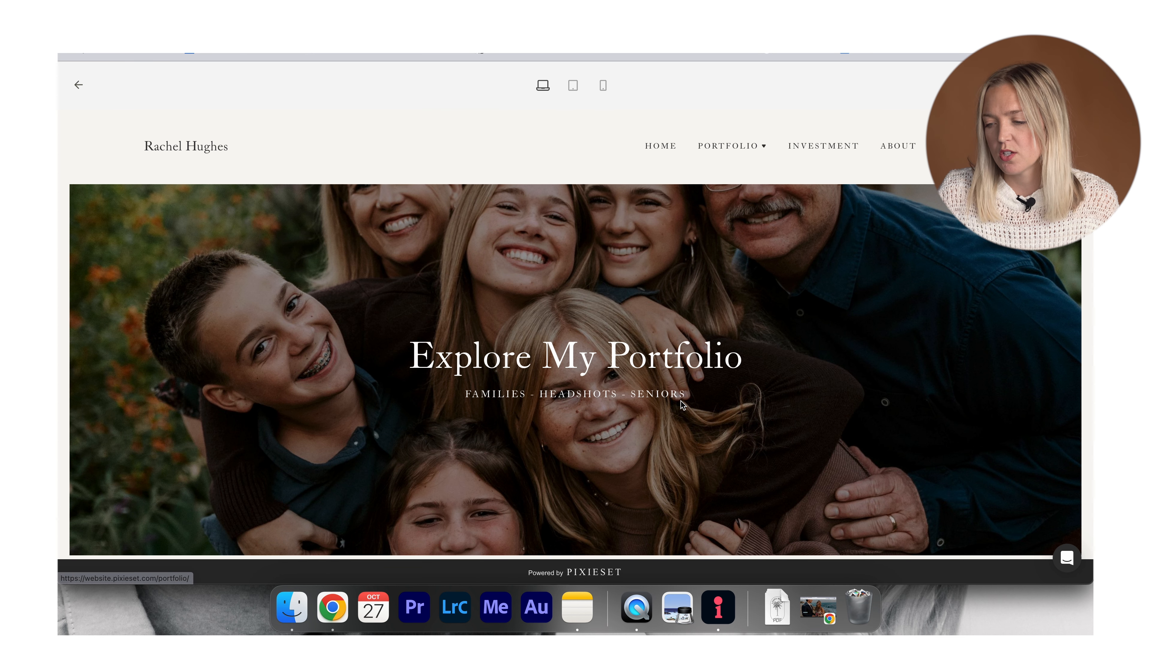
{"action": "scroll", "coordinate": [682, 405], "scroll_direction": "down", "scroll_amount": 10}
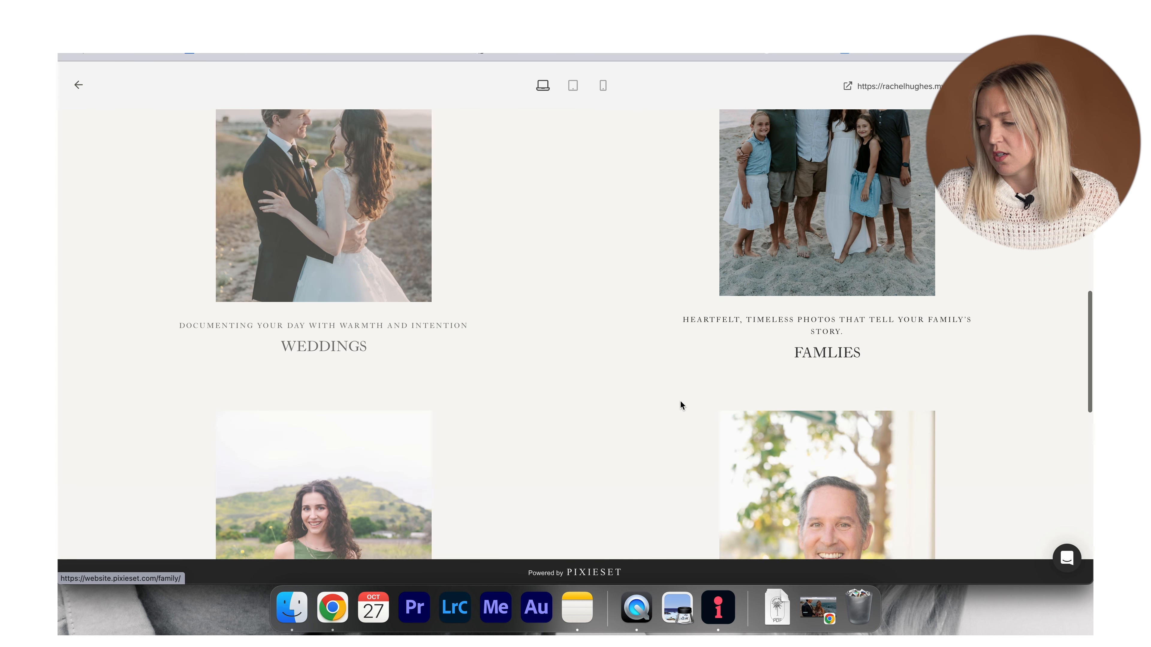
{"action": "scroll", "coordinate": [681, 405], "scroll_direction": "down", "scroll_amount": 5}
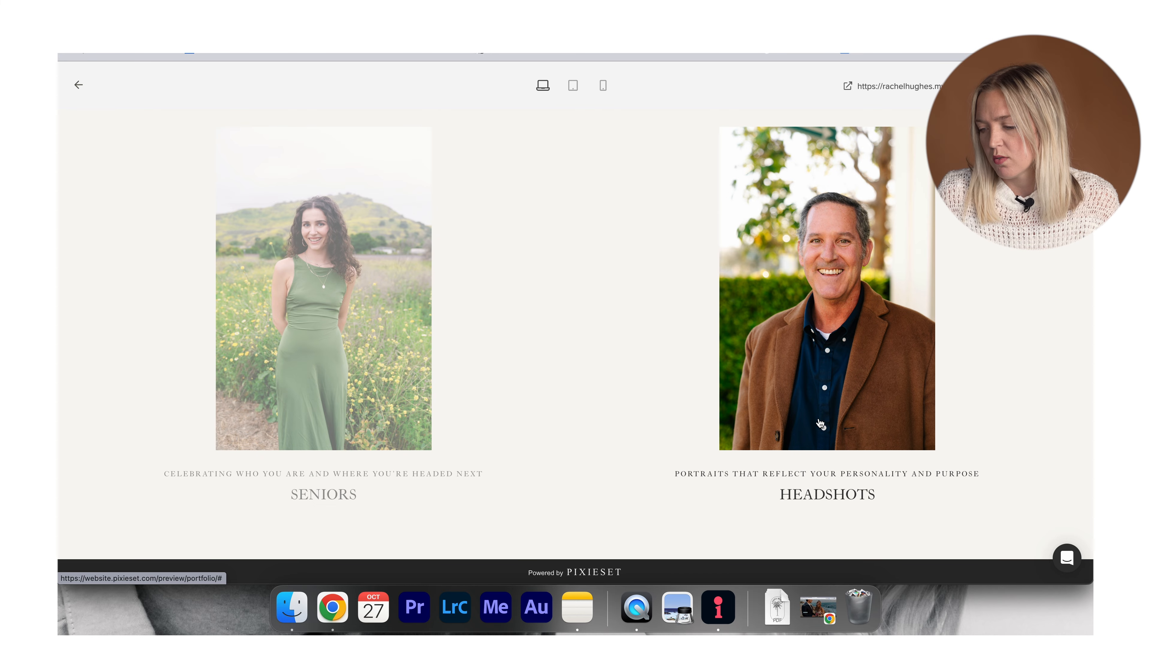
Step: Try the HEADSHOTS feature link on the Portfolio page and look through the gallery of senior photos
{"action": "left_click", "coordinate": [820, 424]}
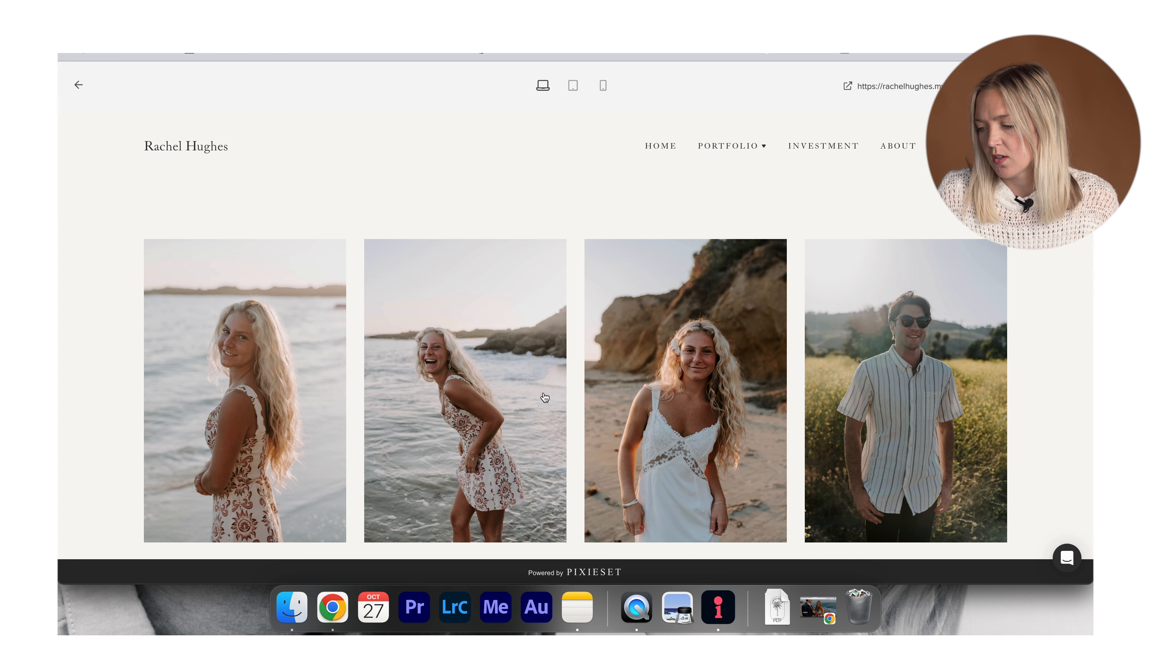
{"action": "scroll", "coordinate": [545, 398], "scroll_direction": "down", "scroll_amount": 8}
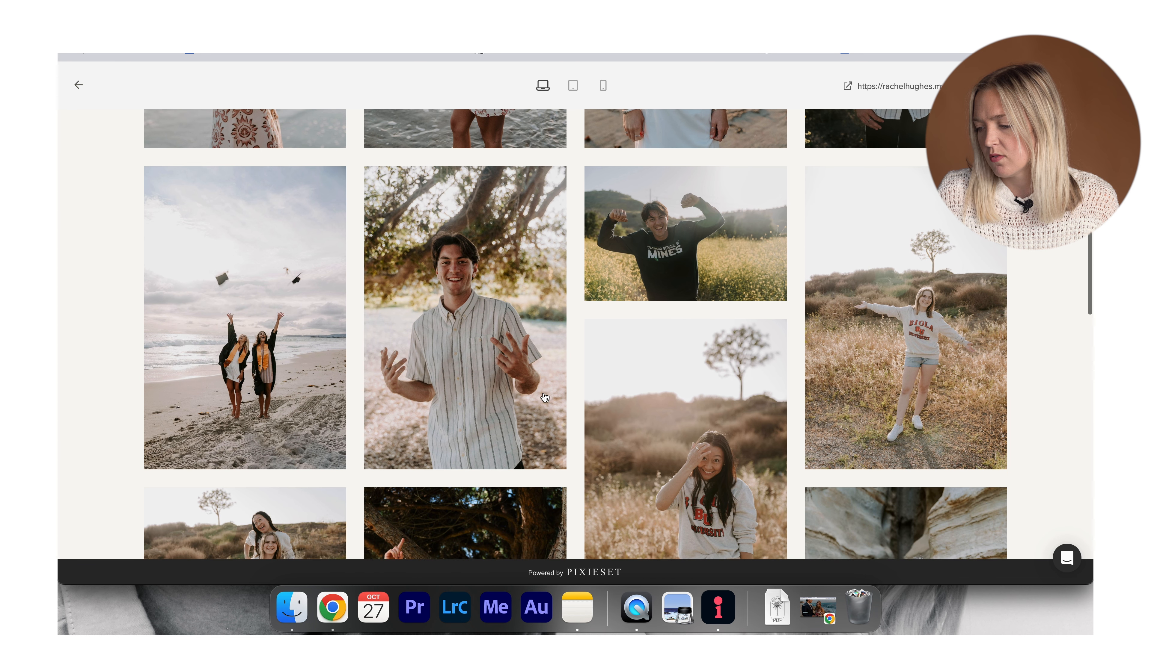
{"action": "scroll", "coordinate": [544, 398], "scroll_direction": "up", "scroll_amount": 8}
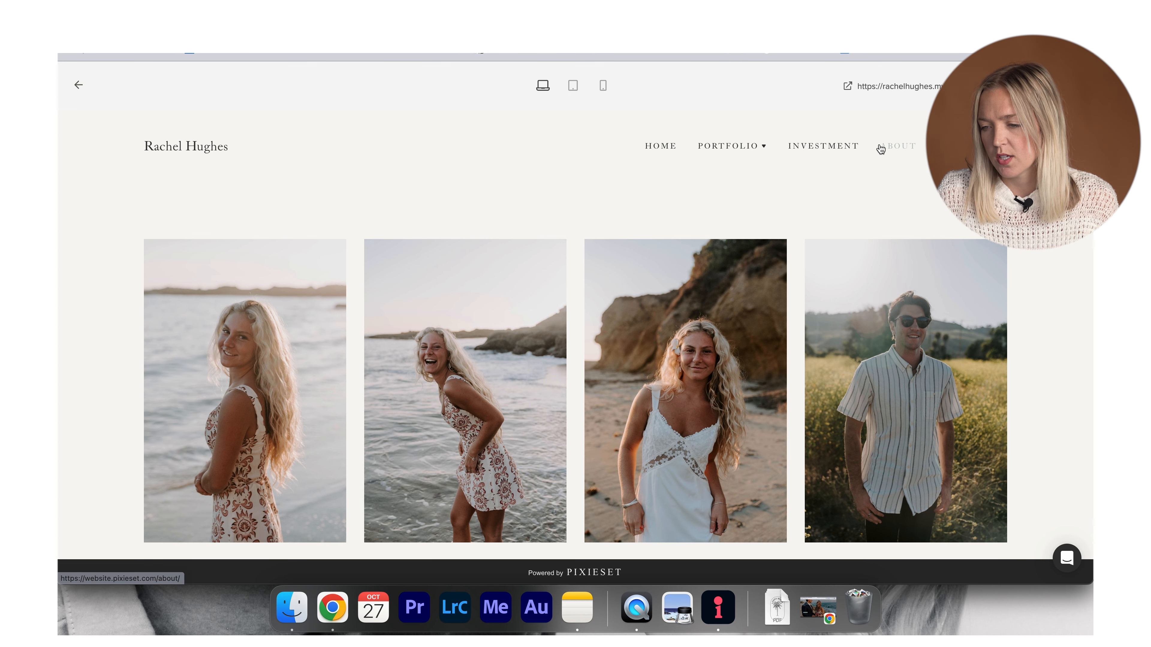
Step: Open the About page in the preview and review its introduction, testimonials and Instagram sections
{"action": "left_click", "coordinate": [887, 148]}
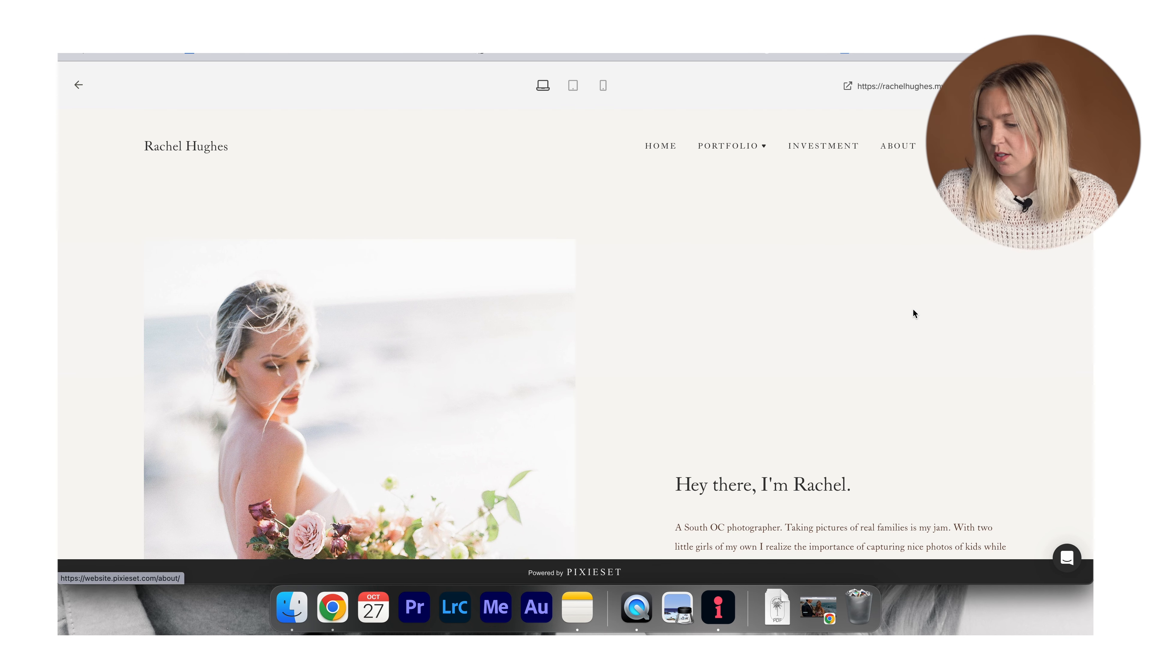
{"action": "scroll", "coordinate": [913, 309], "scroll_direction": "down", "scroll_amount": 3}
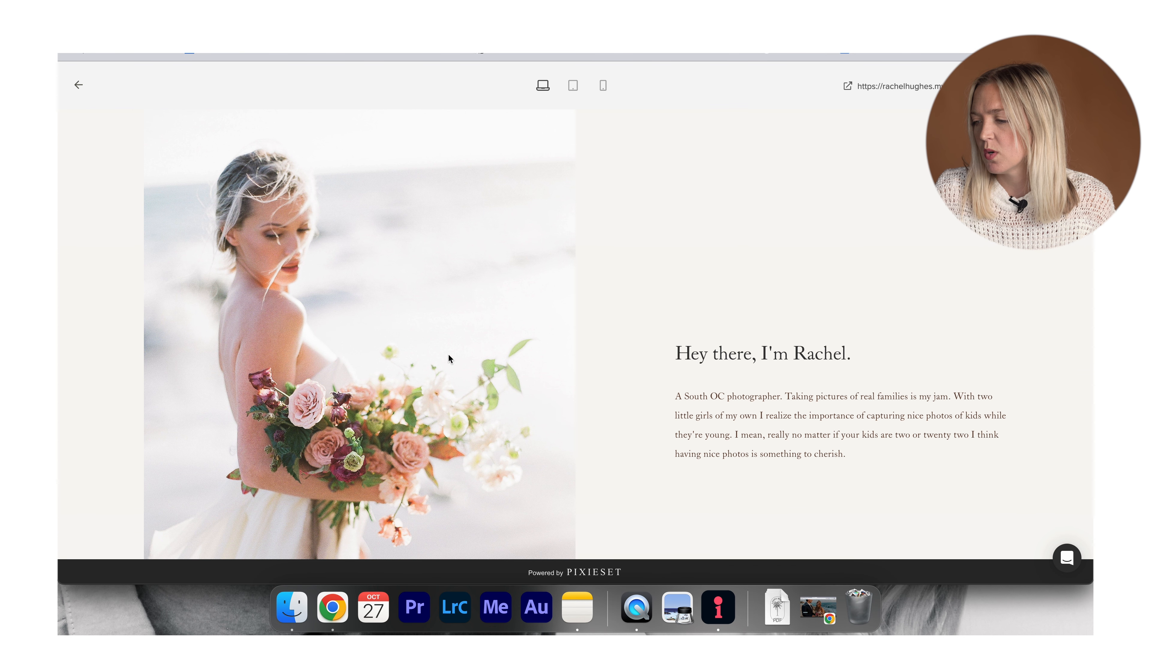
{"action": "scroll", "coordinate": [480, 430], "scroll_direction": "down", "scroll_amount": 10}
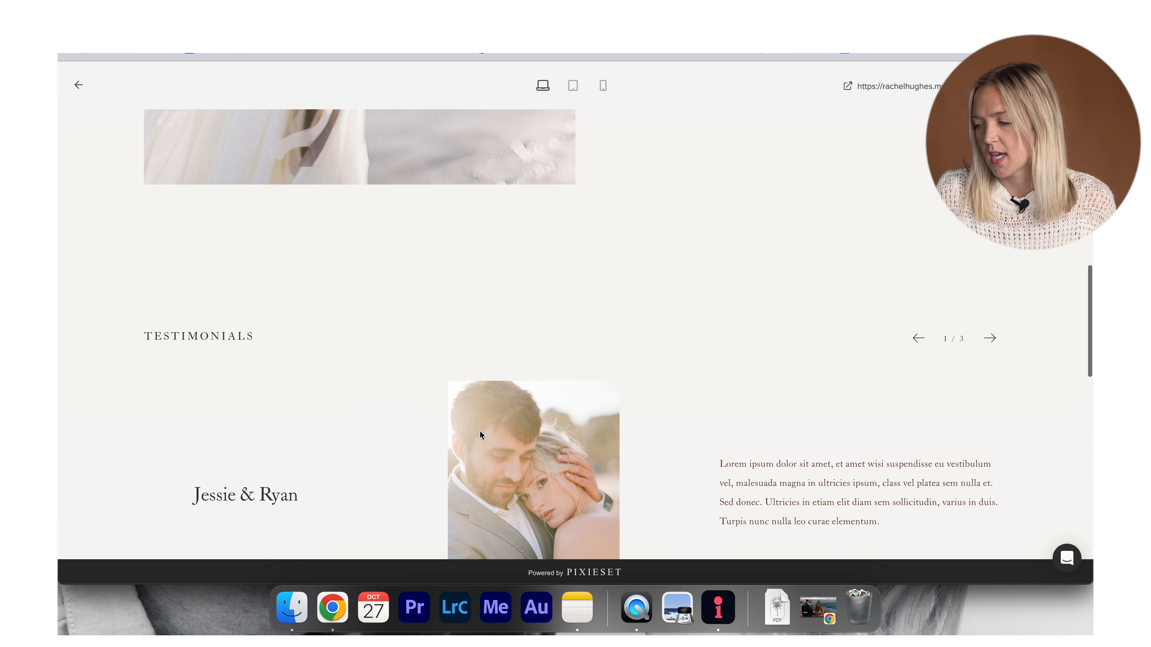
{"action": "scroll", "coordinate": [764, 328], "scroll_direction": "down", "scroll_amount": 10}
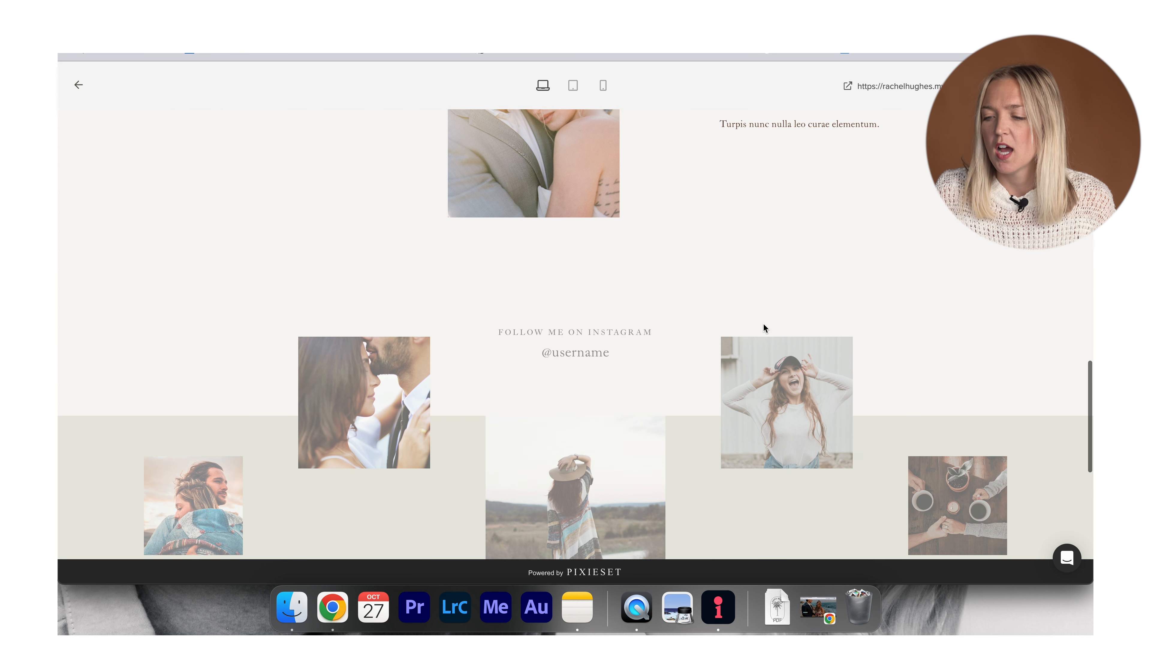
{"action": "scroll", "coordinate": [763, 323], "scroll_direction": "up", "scroll_amount": 3}
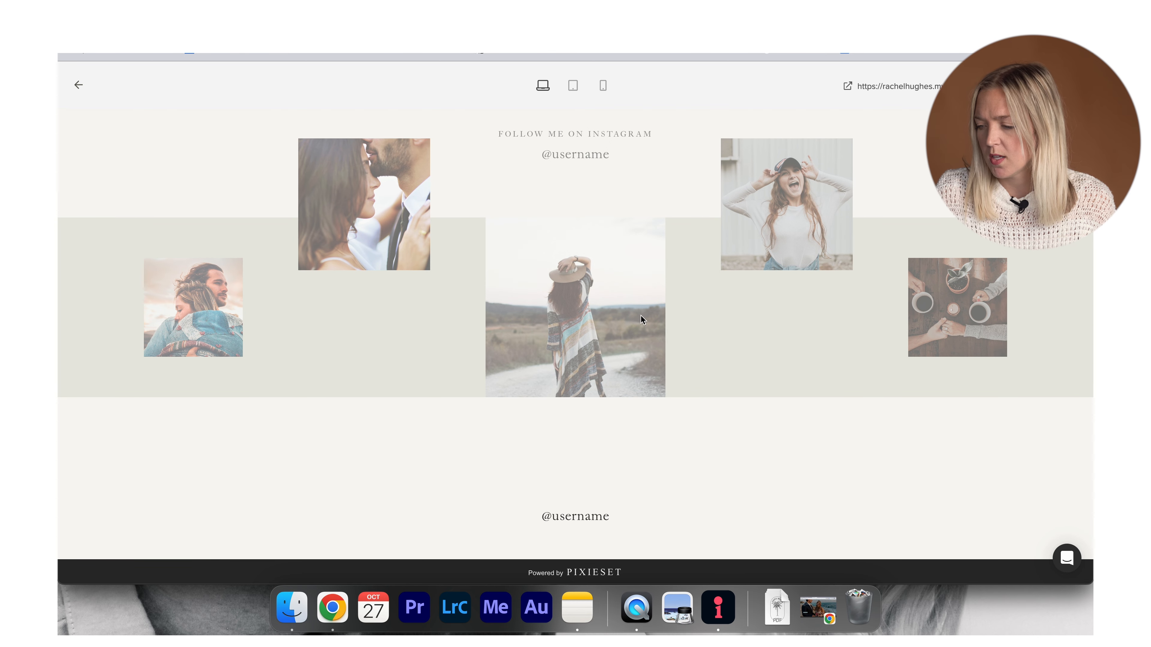
{"action": "scroll", "coordinate": [585, 290], "scroll_direction": "up", "scroll_amount": 5}
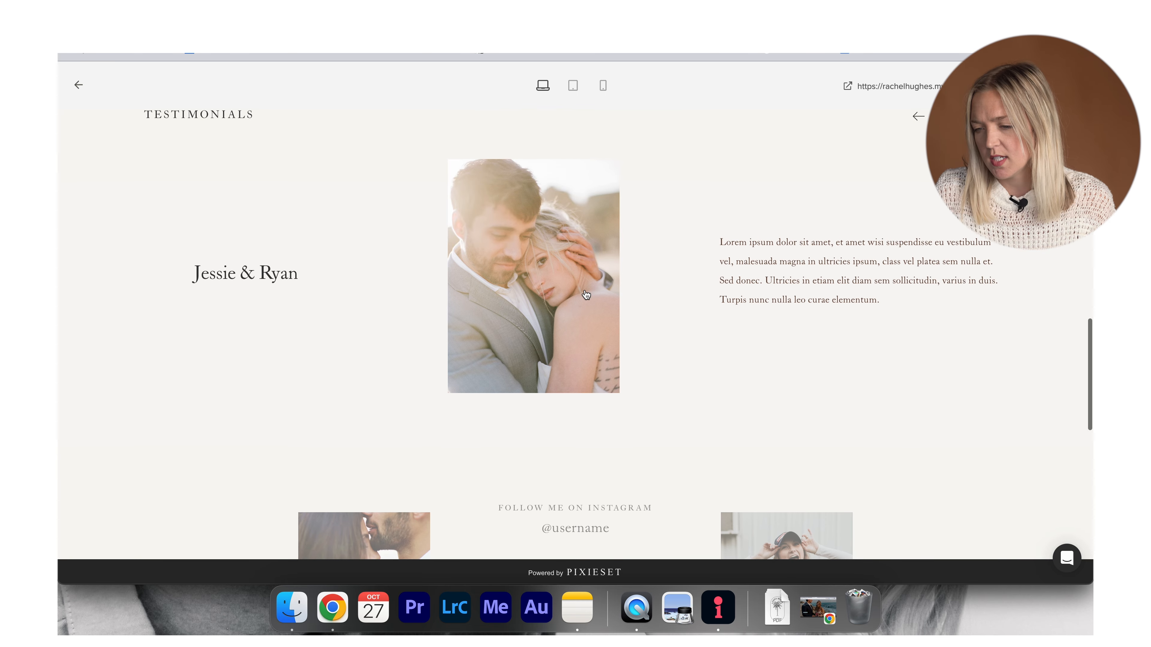
{"action": "scroll", "coordinate": [585, 295], "scroll_direction": "down", "scroll_amount": 5}
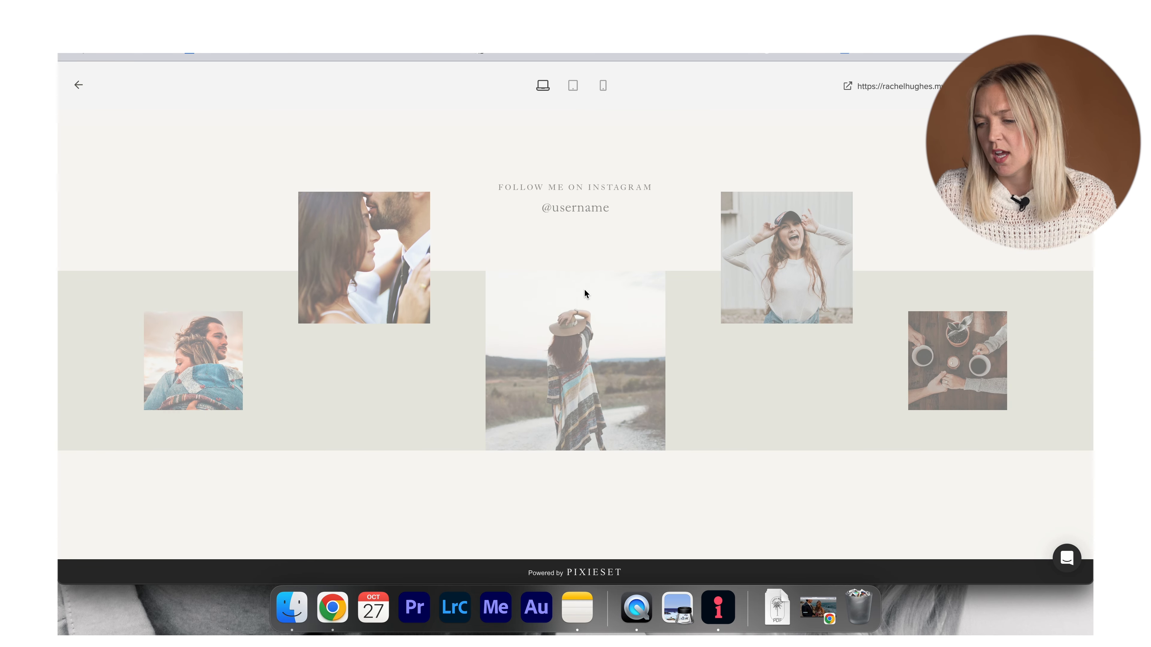
{"action": "scroll", "coordinate": [584, 294], "scroll_direction": "down", "scroll_amount": 1}
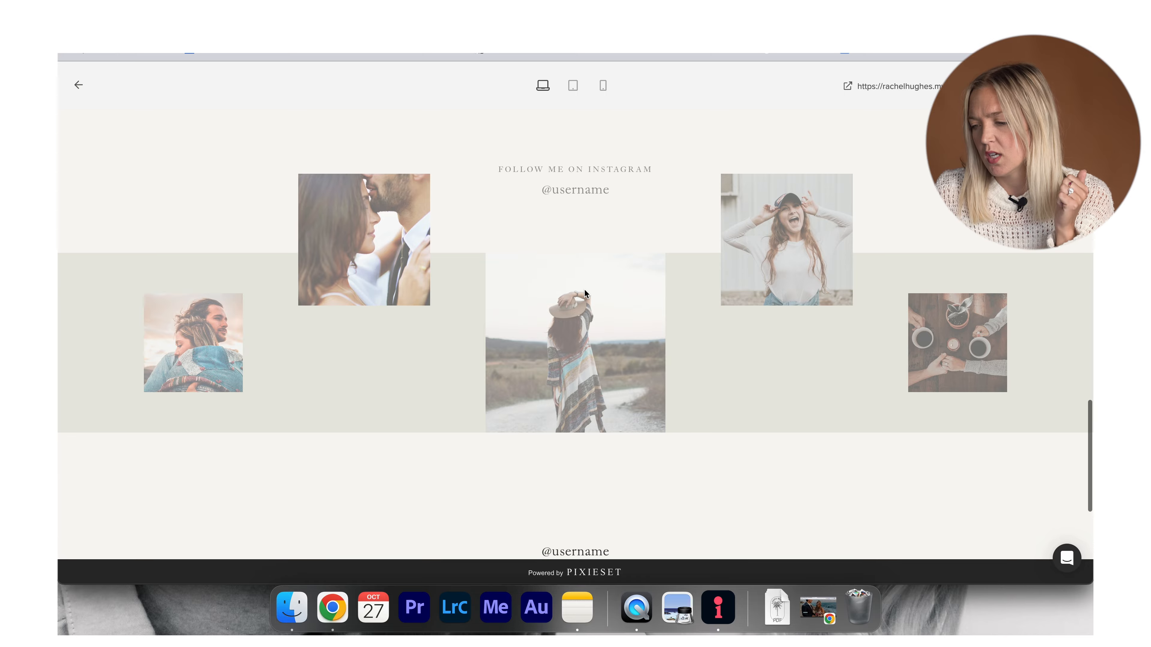
{"action": "scroll", "coordinate": [584, 293], "scroll_direction": "up", "scroll_amount": 2}
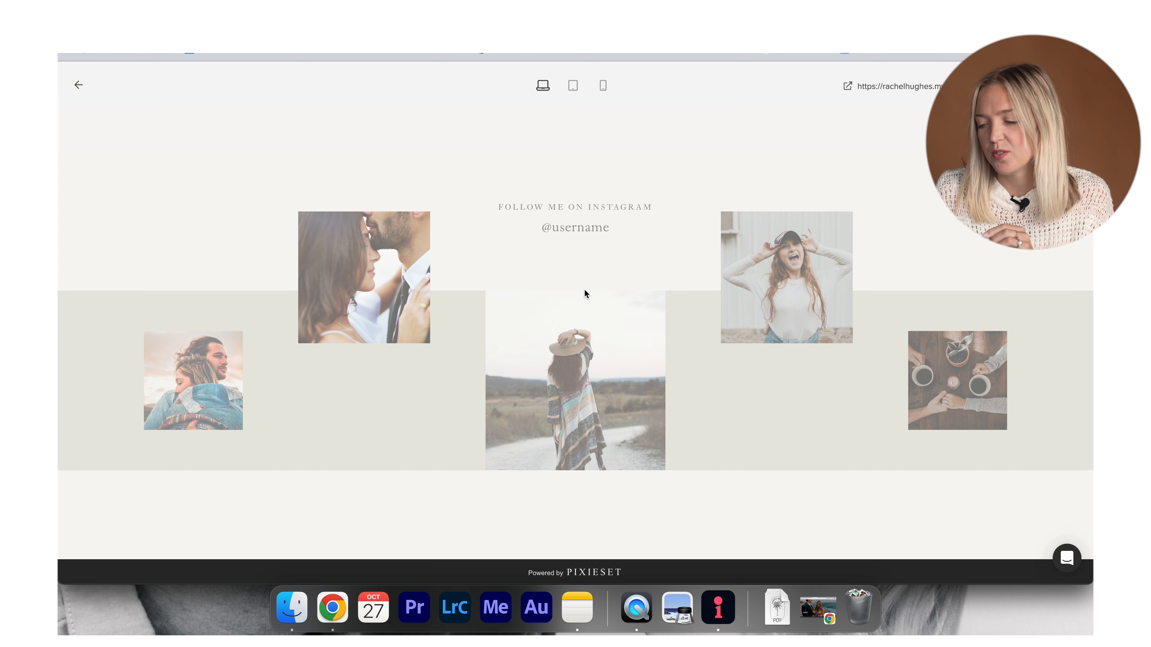
{"action": "scroll", "coordinate": [585, 293], "scroll_direction": "up", "scroll_amount": 10}
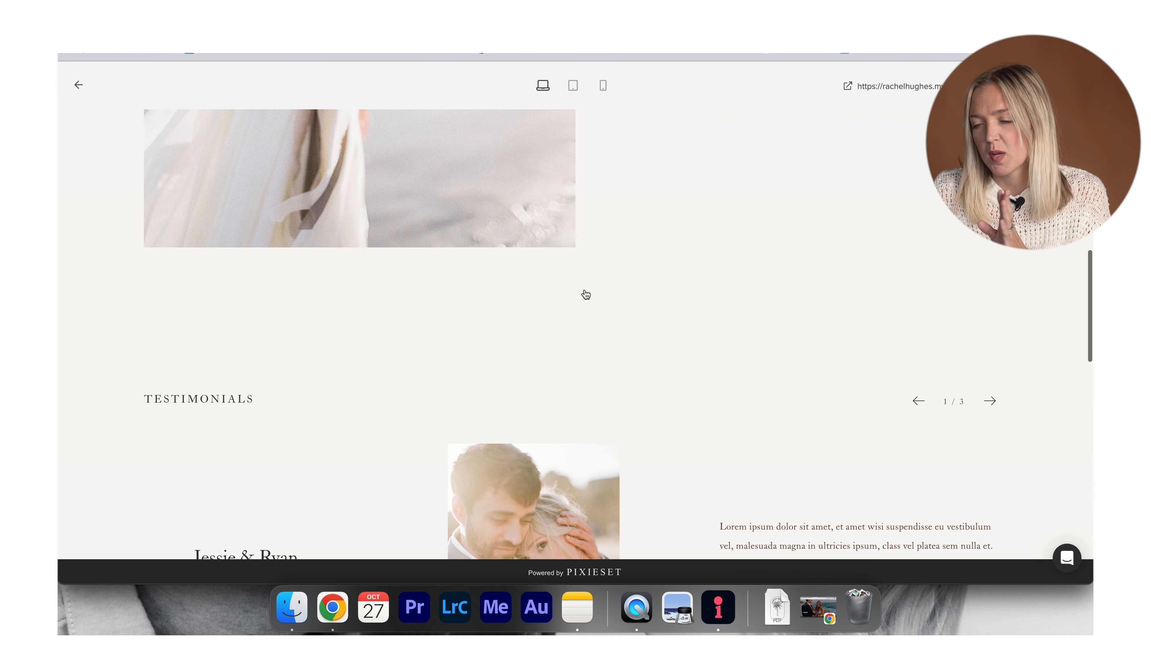
{"action": "scroll", "coordinate": [585, 294], "scroll_direction": "up", "scroll_amount": 10}
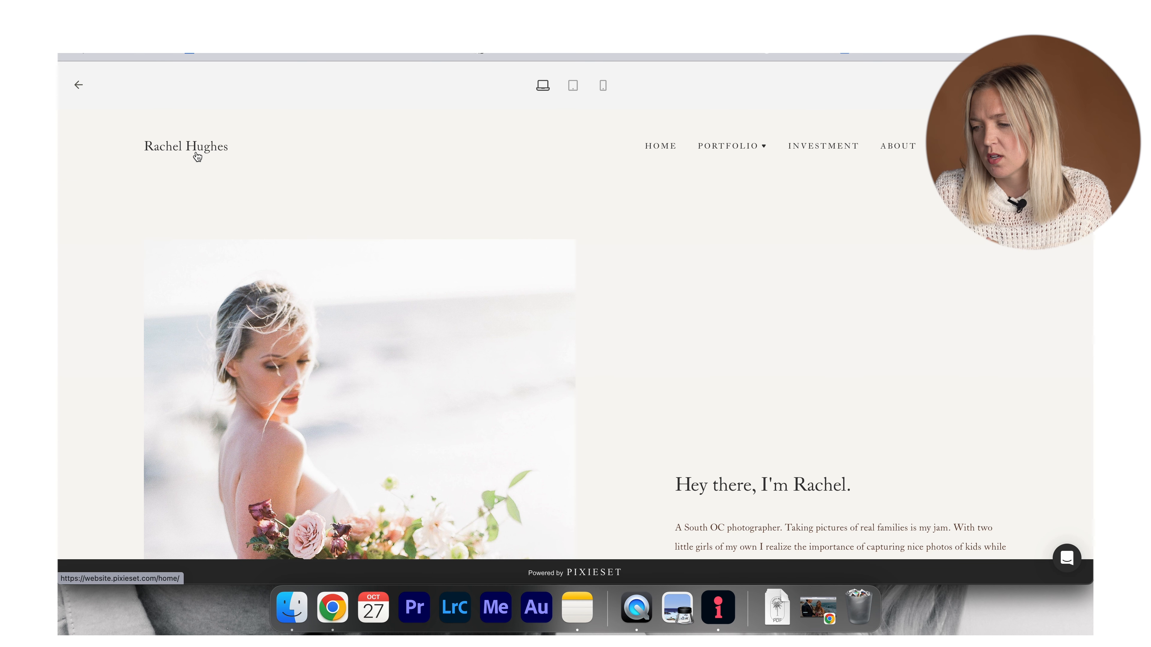
Step: Return to the previewed Home page, then open the Wedding gallery and check its slideshow by showing another photo from the thumbnail row
{"action": "left_click", "coordinate": [195, 153]}
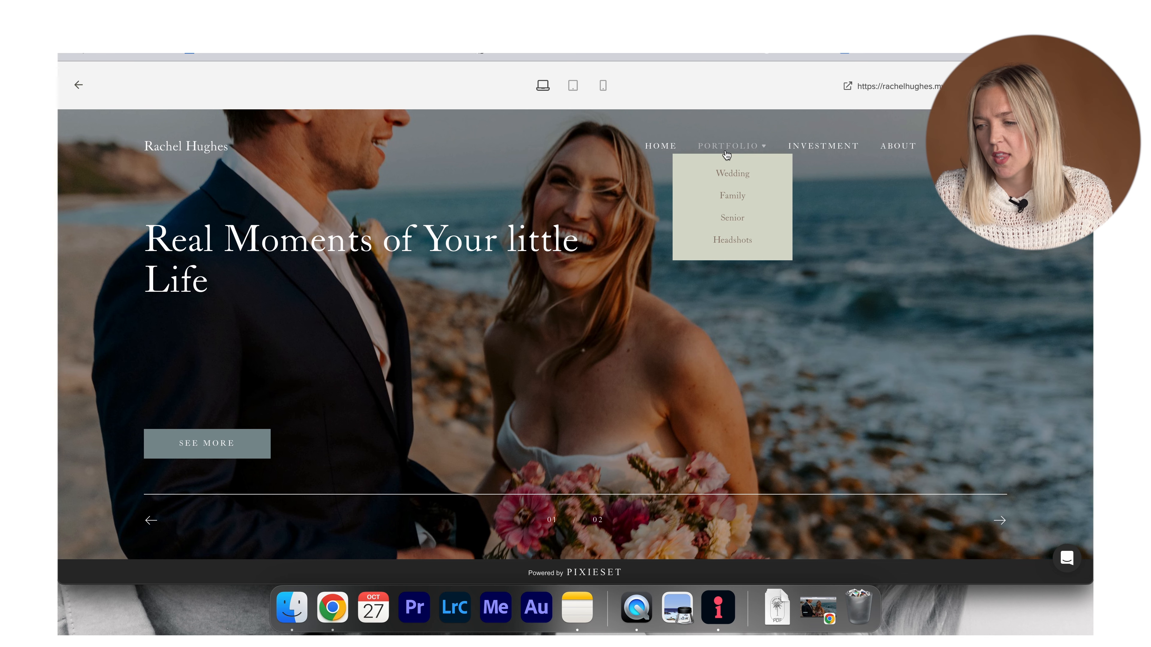
{"action": "left_click", "coordinate": [726, 170]}
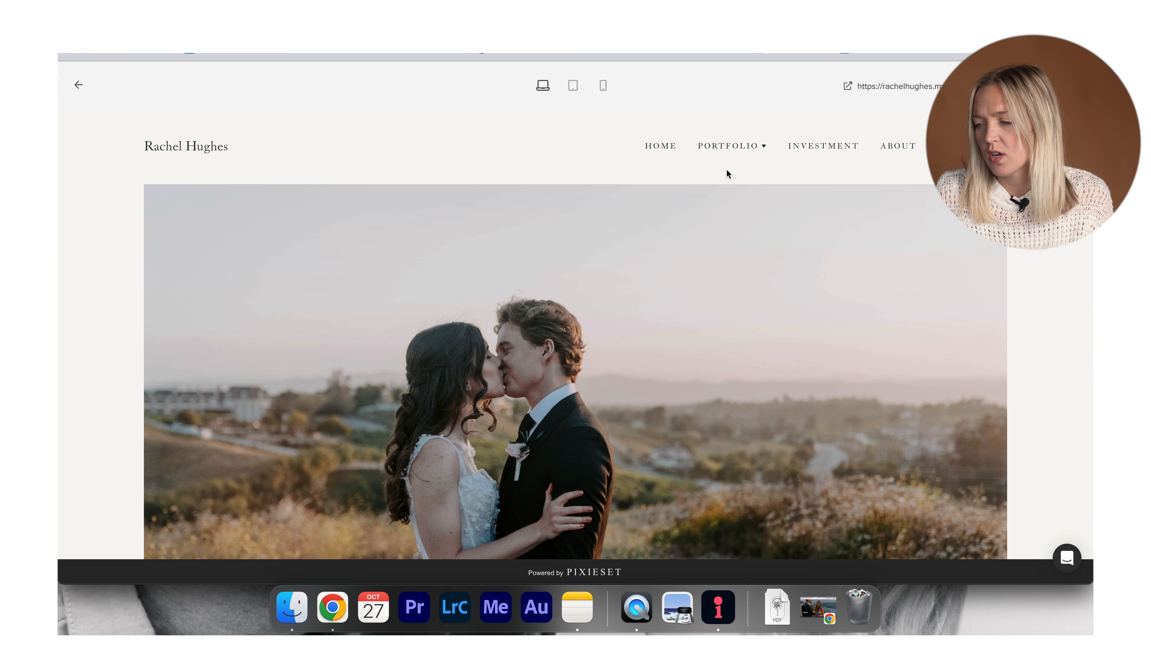
{"action": "scroll", "coordinate": [735, 375], "scroll_direction": "down", "scroll_amount": 5}
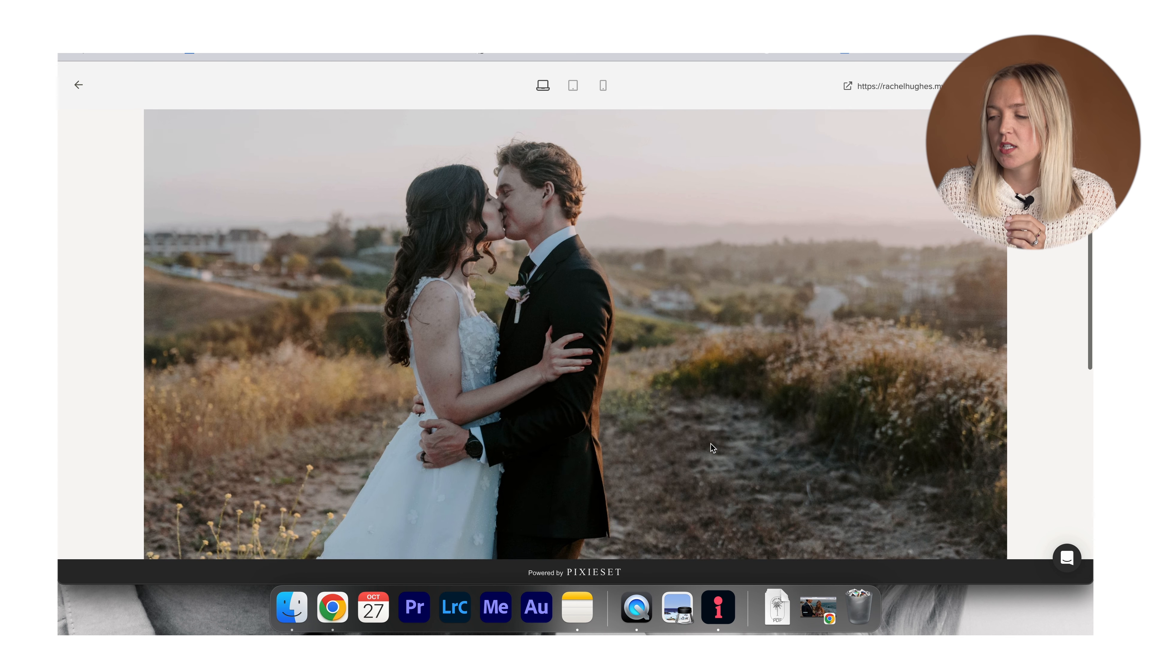
{"action": "scroll", "coordinate": [711, 444], "scroll_direction": "down", "scroll_amount": 5}
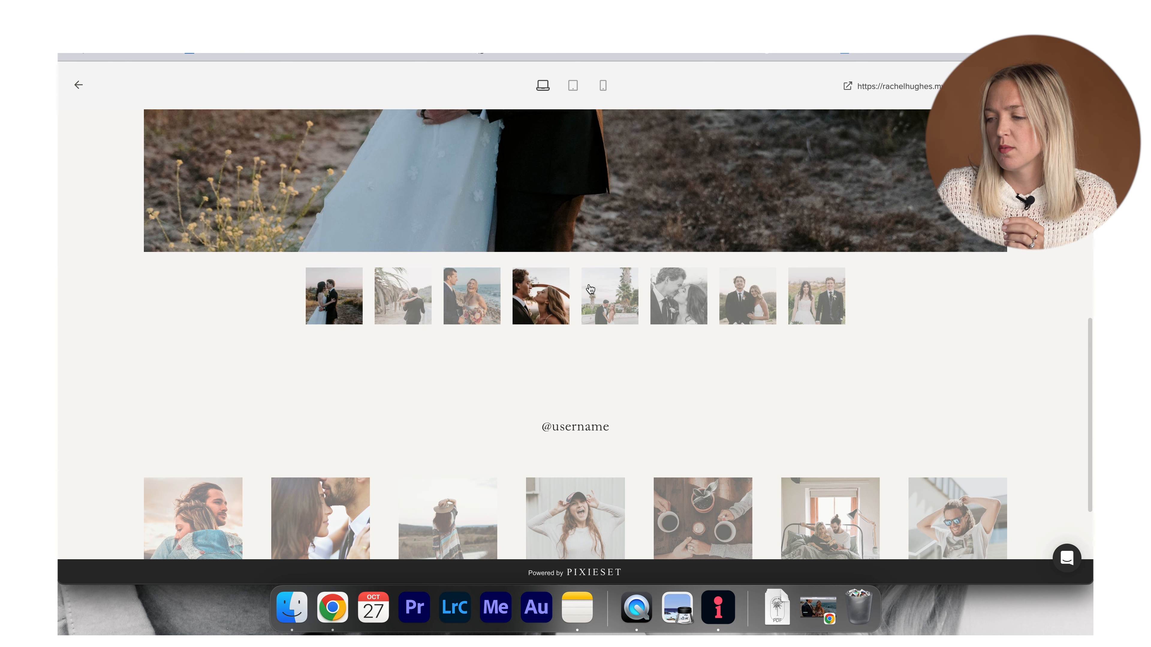
{"action": "left_click", "coordinate": [632, 293]}
{"action": "scroll", "coordinate": [644, 287], "scroll_direction": "up", "scroll_amount": 2}
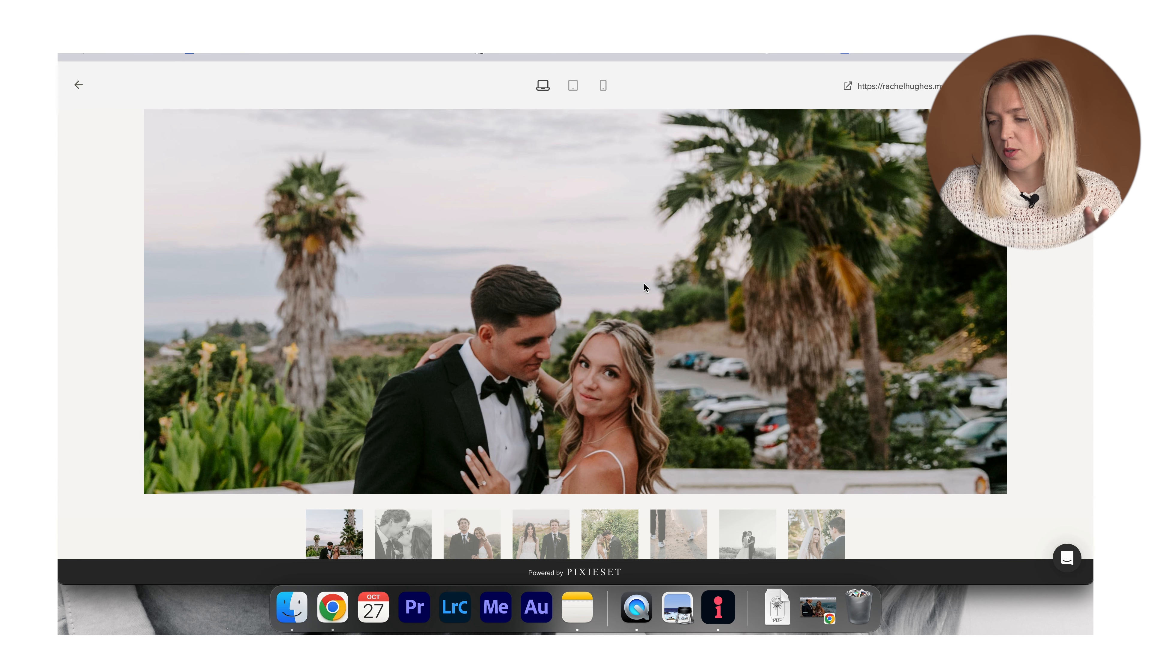
{"action": "scroll", "coordinate": [645, 288], "scroll_direction": "up", "scroll_amount": 5}
Step: Open the Family gallery in the preview and check its grid of family photos
{"action": "mouse_move", "coordinate": [716, 147]}
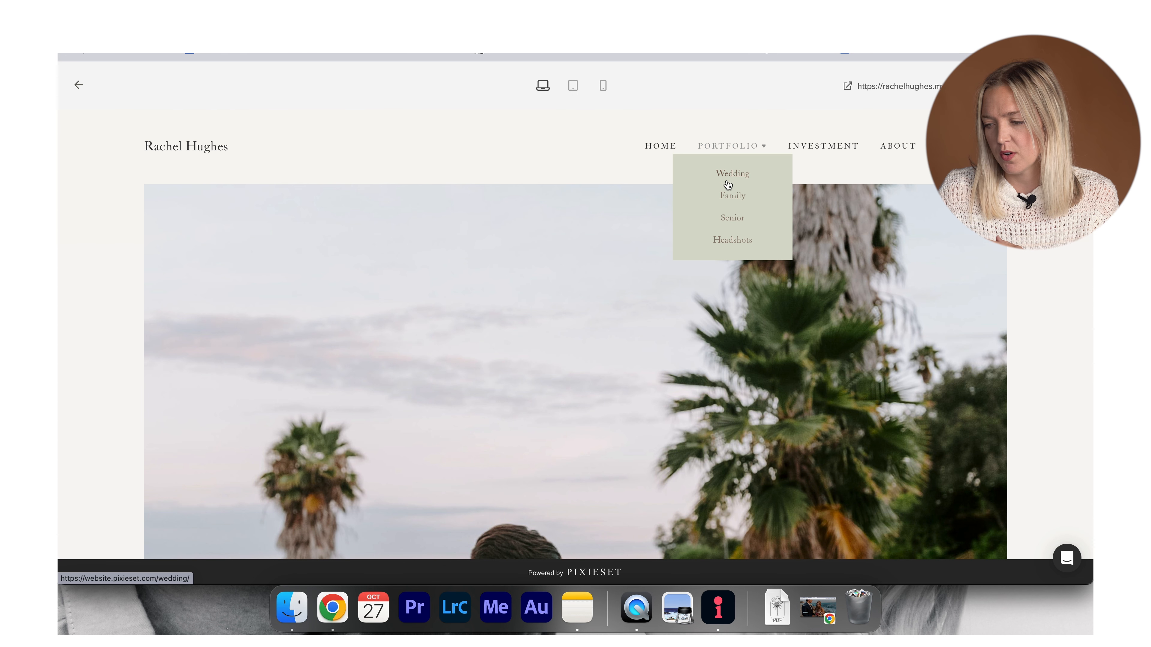
{"action": "left_click", "coordinate": [731, 198]}
{"action": "scroll", "coordinate": [732, 275], "scroll_direction": "down", "scroll_amount": 2}
{"action": "scroll", "coordinate": [735, 277], "scroll_direction": "up", "scroll_amount": 1}
Step: Open the Headshots gallery in the preview and look through its photos down the whole page
{"action": "mouse_move", "coordinate": [726, 152]}
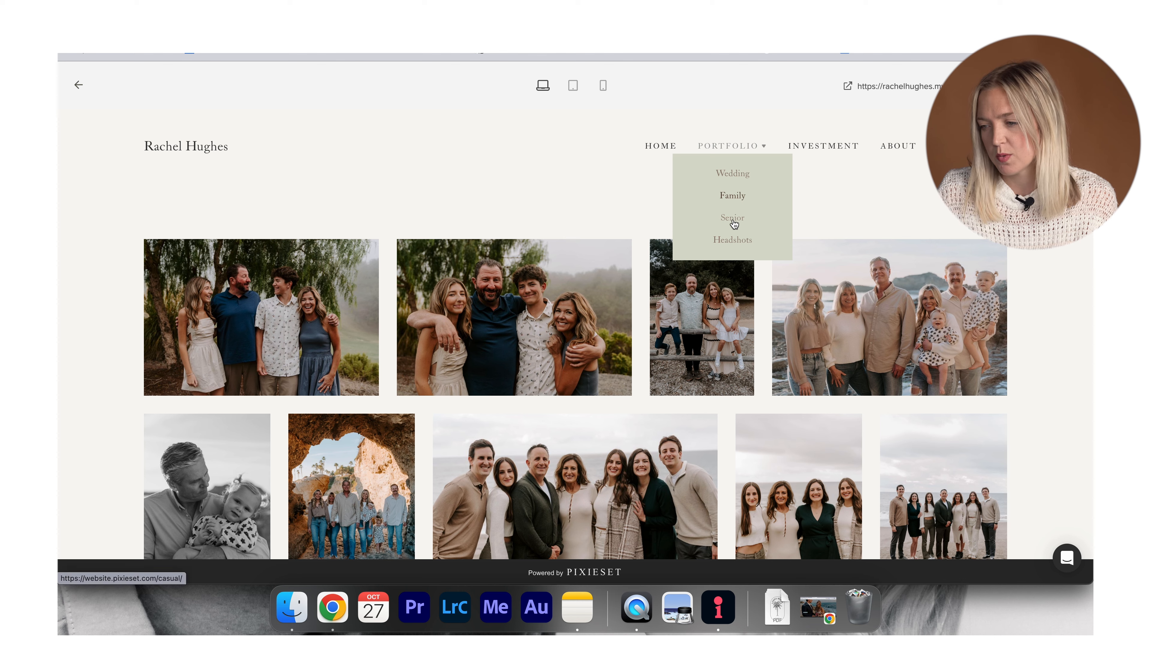
{"action": "left_click", "coordinate": [732, 240]}
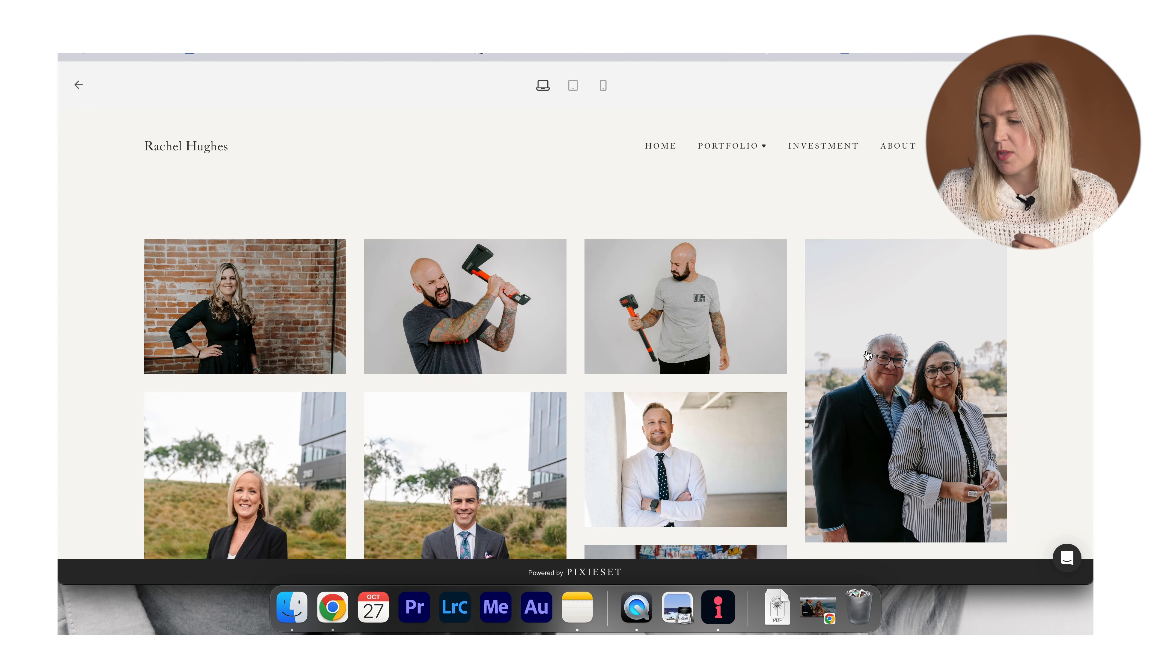
{"action": "scroll", "coordinate": [865, 359], "scroll_direction": "down", "scroll_amount": 10}
{"action": "scroll", "coordinate": [867, 355], "scroll_direction": "down", "scroll_amount": 5}
{"action": "scroll", "coordinate": [867, 356], "scroll_direction": "down", "scroll_amount": 12}
{"action": "scroll", "coordinate": [866, 356], "scroll_direction": "up", "scroll_amount": 20}
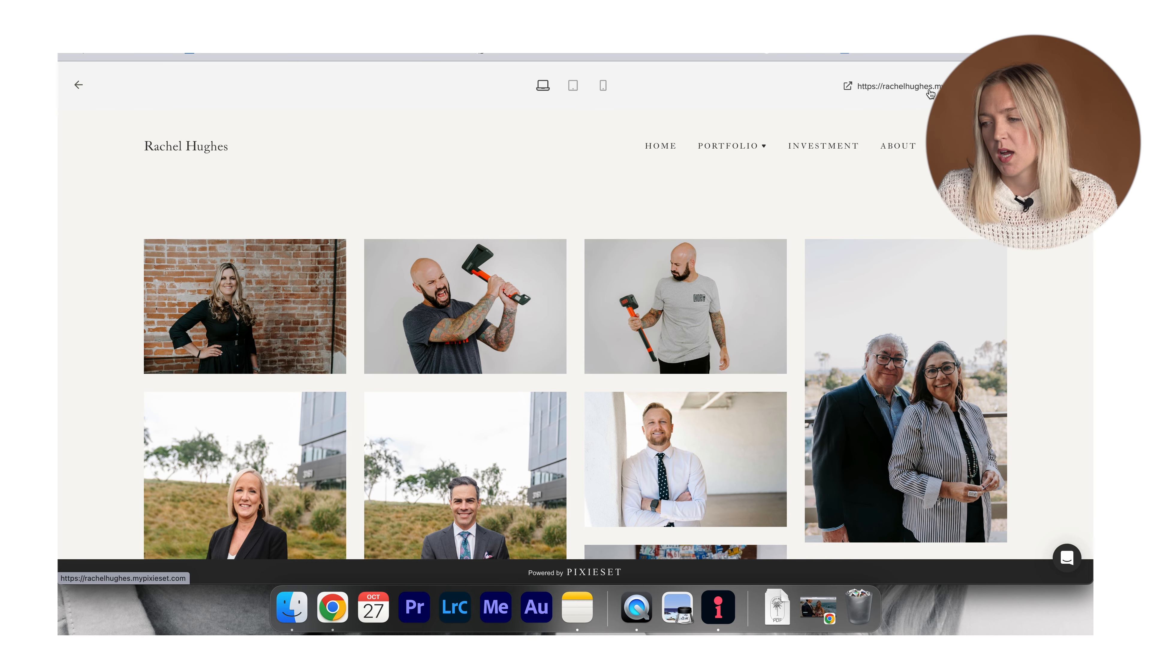
Step: Leave the preview and review the Home page in the editor from the banner down to the testimonials
{"action": "left_click", "coordinate": [80, 85]}
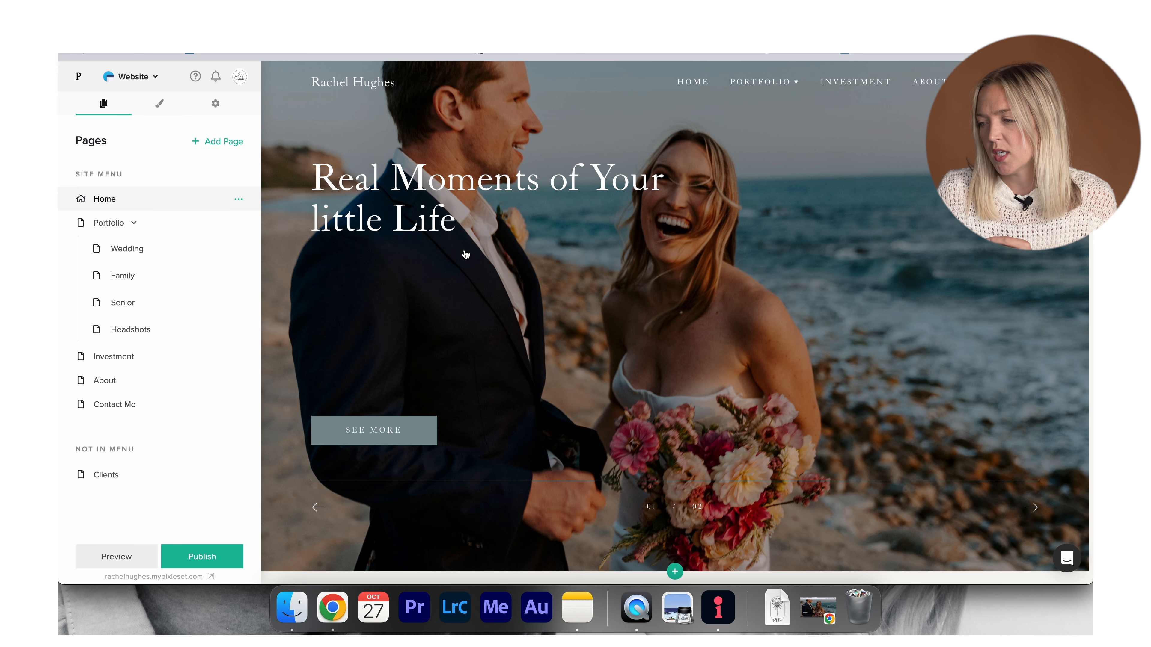
{"action": "scroll", "coordinate": [401, 363], "scroll_direction": "up", "scroll_amount": 1}
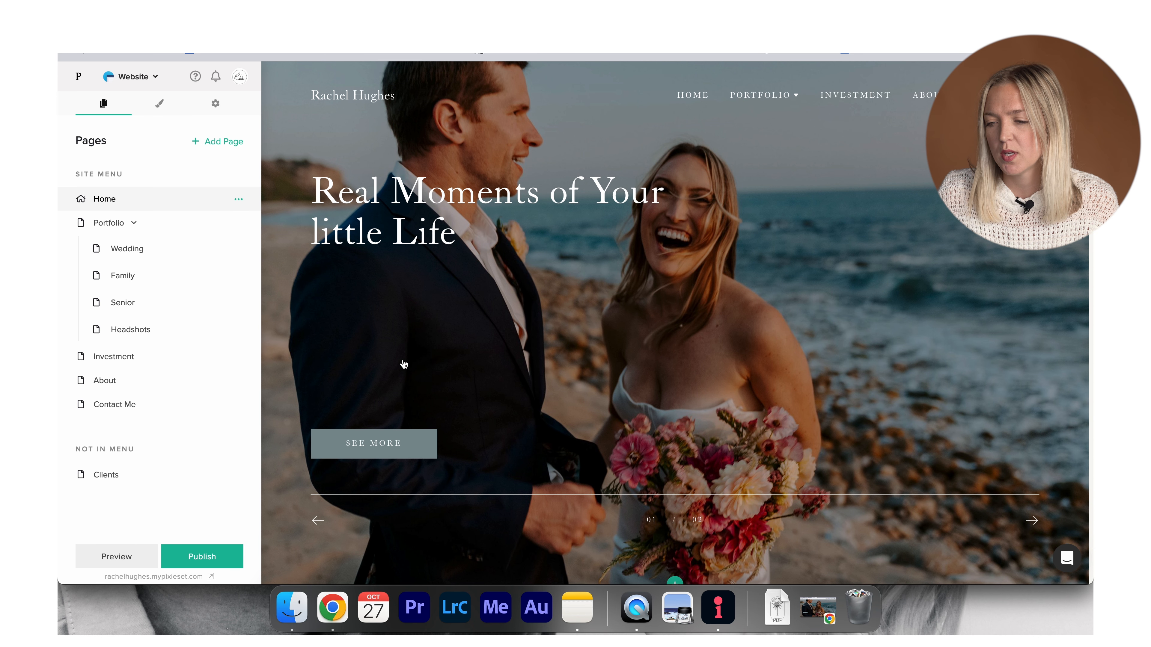
{"action": "scroll", "coordinate": [403, 364], "scroll_direction": "down", "scroll_amount": 15}
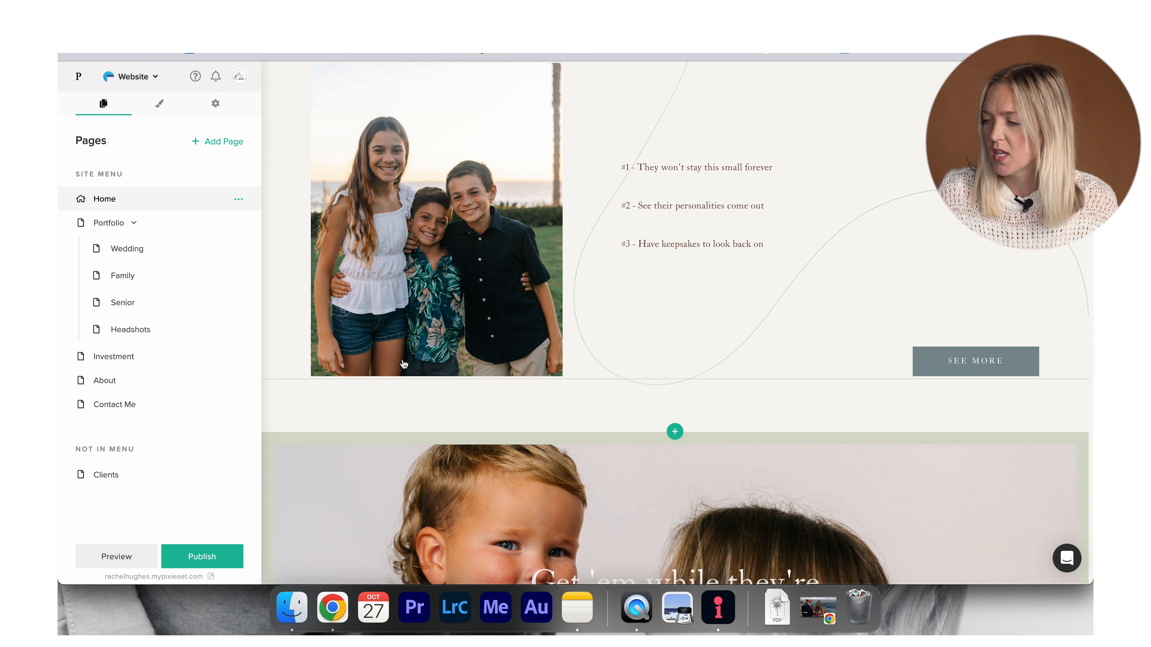
{"action": "scroll", "coordinate": [402, 359], "scroll_direction": "down", "scroll_amount": 15}
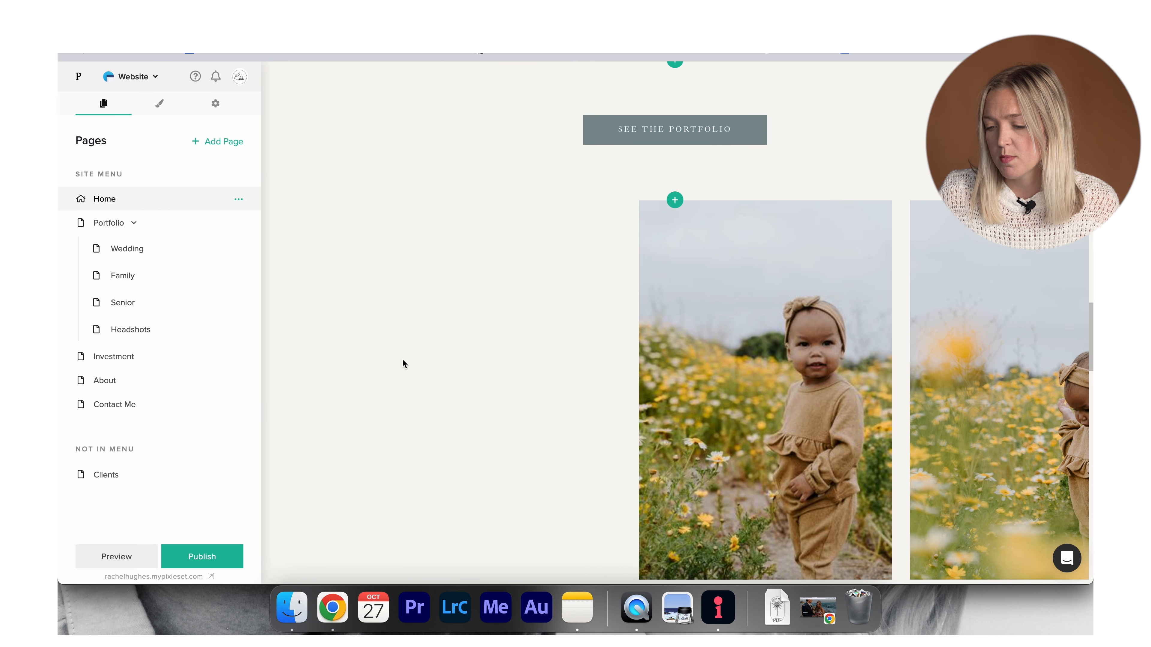
{"action": "scroll", "coordinate": [403, 364], "scroll_direction": "down", "scroll_amount": 10}
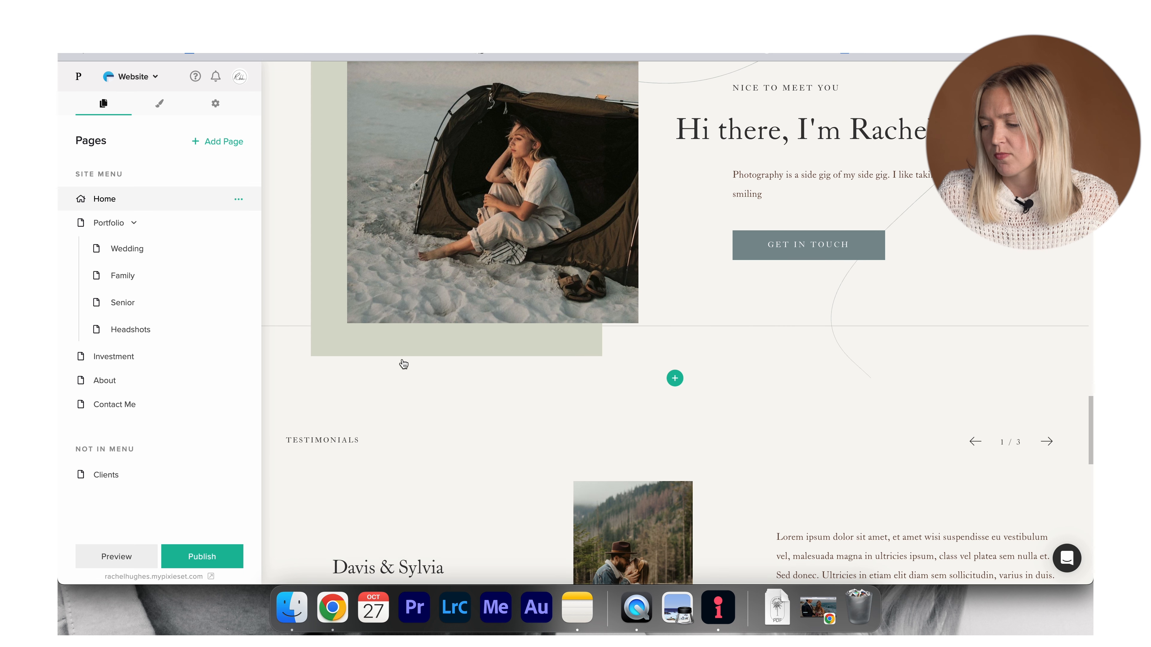
{"action": "scroll", "coordinate": [403, 363], "scroll_direction": "up", "scroll_amount": 20}
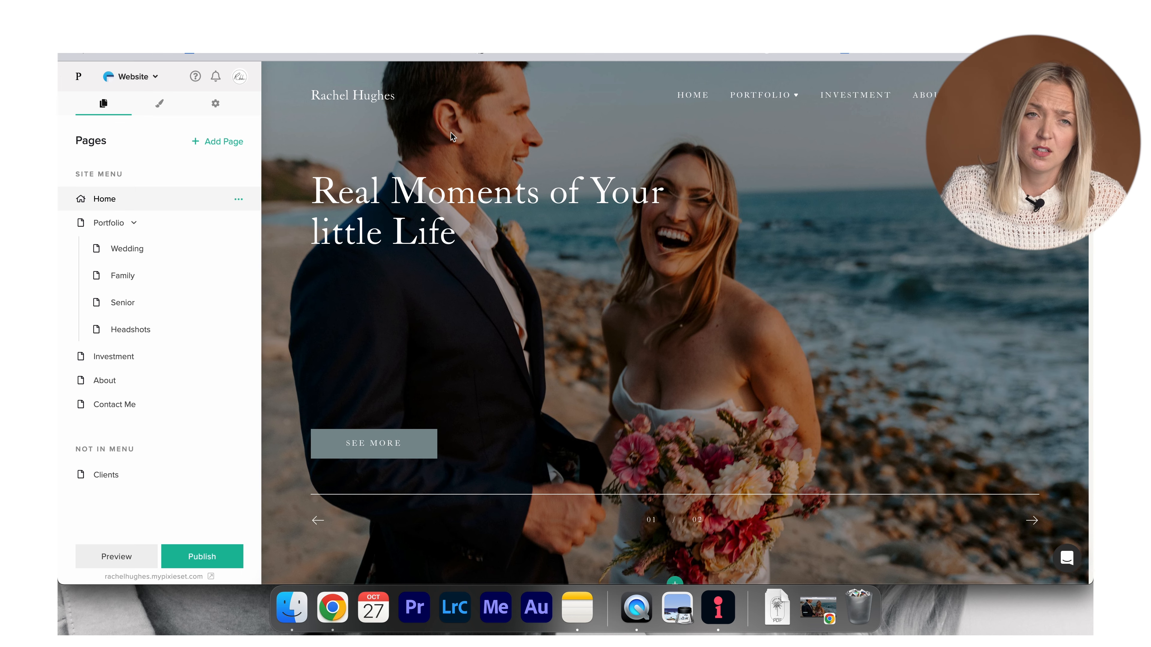
Step: Reread the Home page's wording in the editor, including the photo-shoot list, the introduction and the three reasons, ending at the banner
{"action": "scroll", "coordinate": [452, 135], "scroll_direction": "down", "scroll_amount": 20}
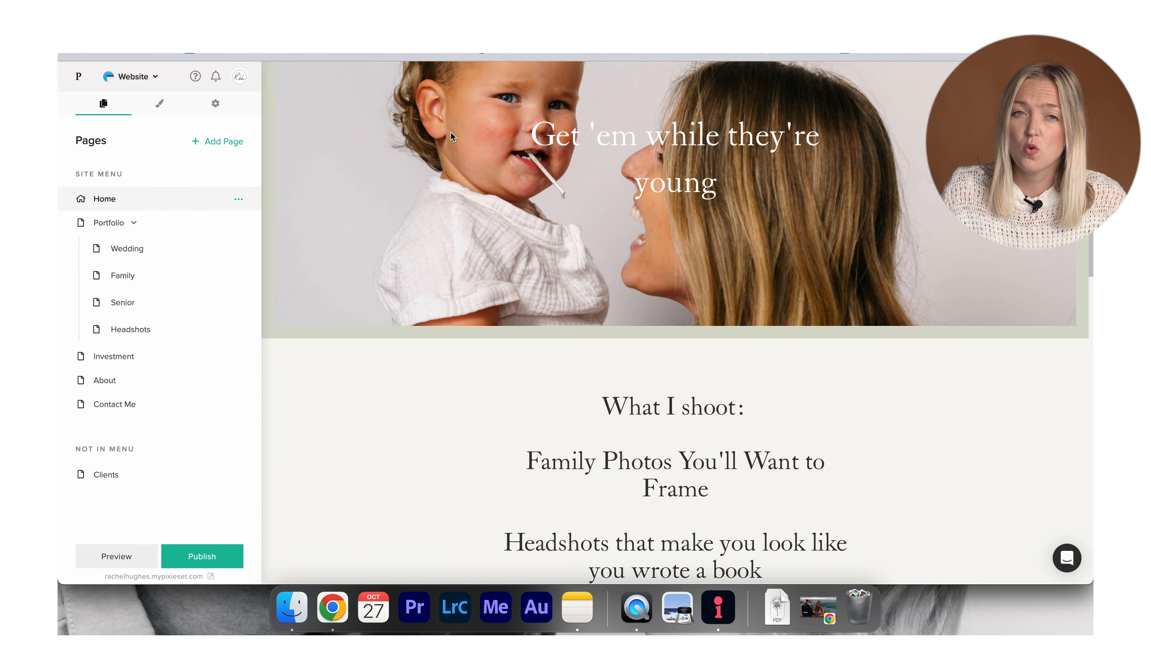
{"action": "scroll", "coordinate": [452, 136], "scroll_direction": "down", "scroll_amount": 5}
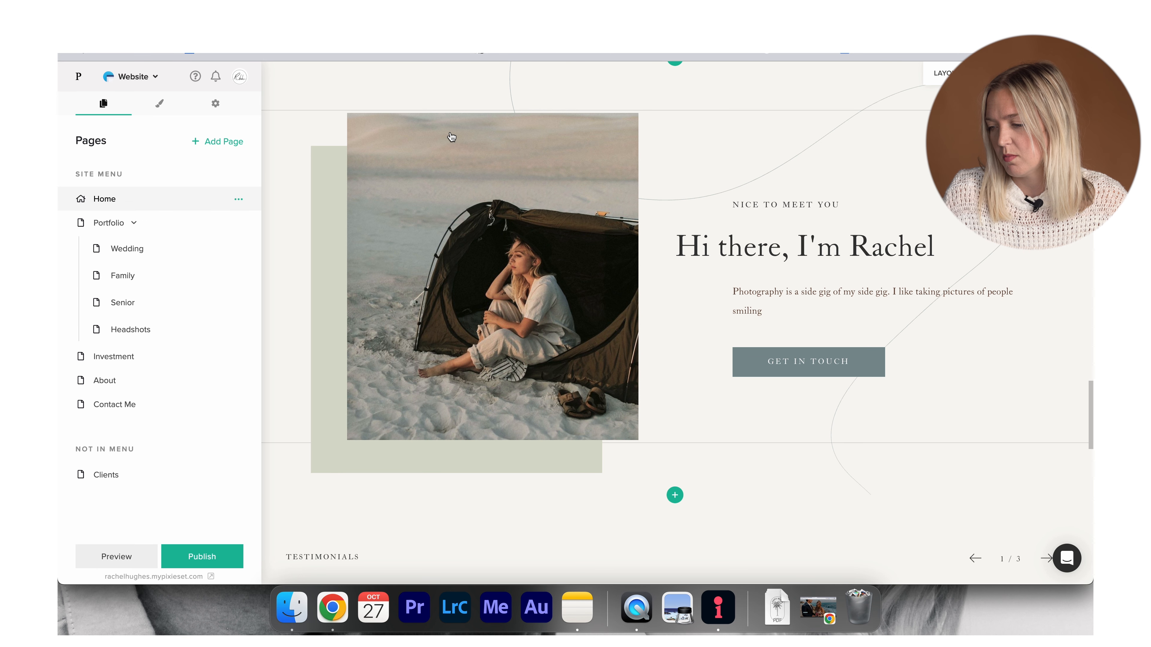
{"action": "scroll", "coordinate": [451, 136], "scroll_direction": "down", "scroll_amount": 1}
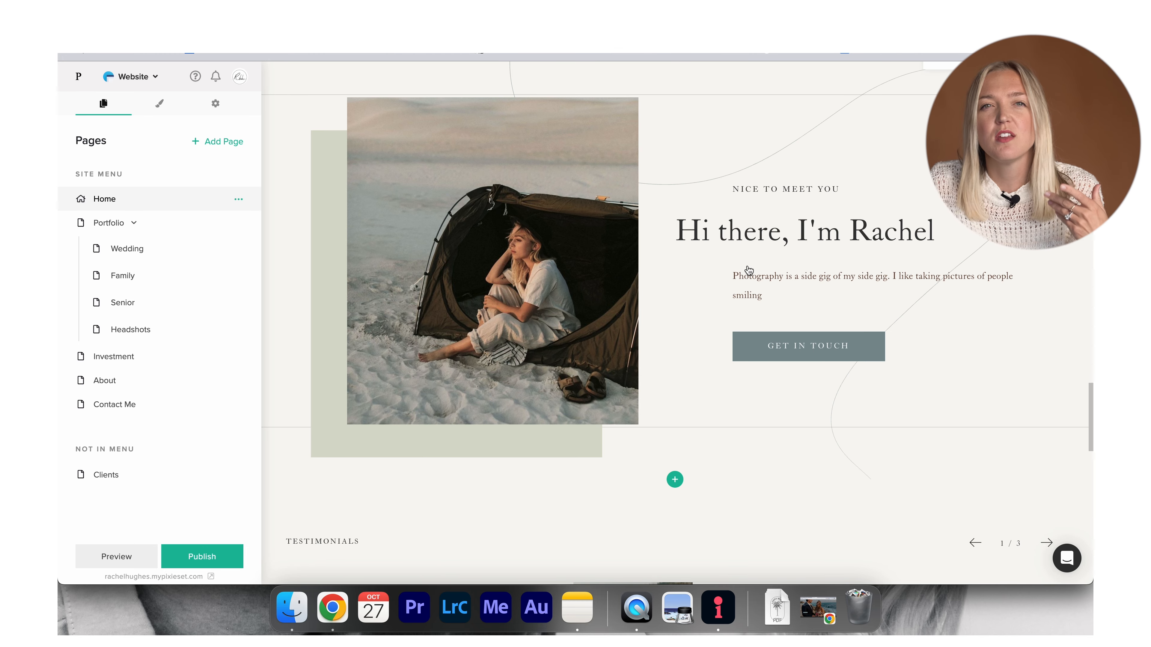
{"action": "scroll", "coordinate": [747, 270], "scroll_direction": "down", "scroll_amount": 10}
{"action": "scroll", "coordinate": [748, 269], "scroll_direction": "up", "scroll_amount": 15}
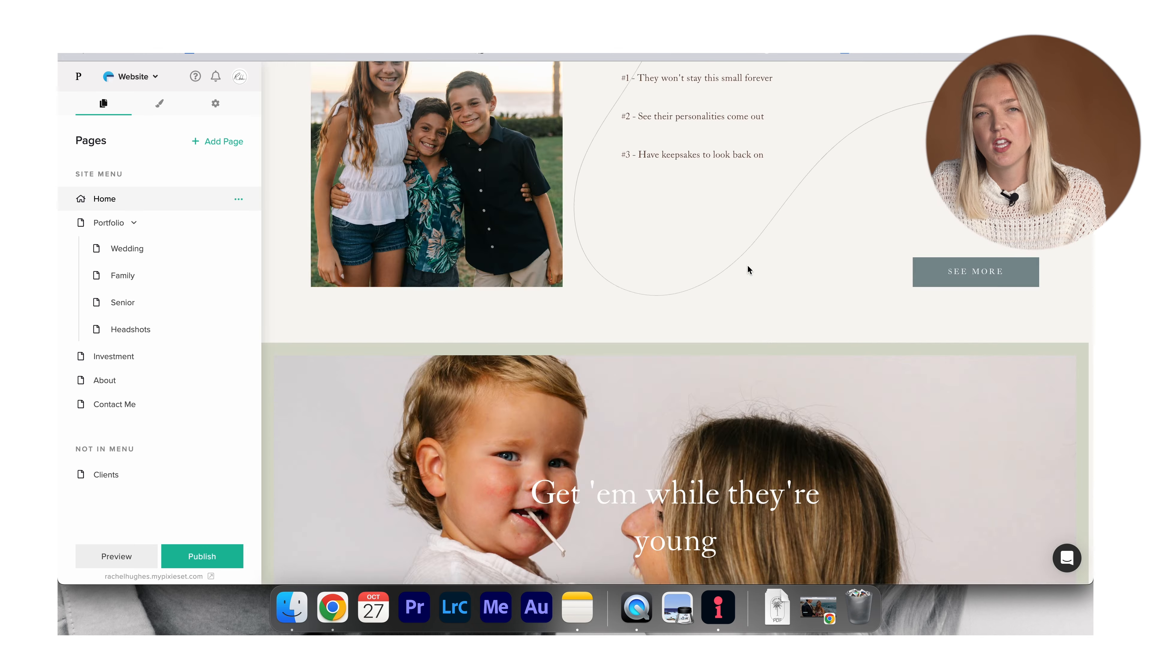
{"action": "scroll", "coordinate": [748, 270], "scroll_direction": "down", "scroll_amount": 2}
{"action": "scroll", "coordinate": [748, 271], "scroll_direction": "down", "scroll_amount": 5}
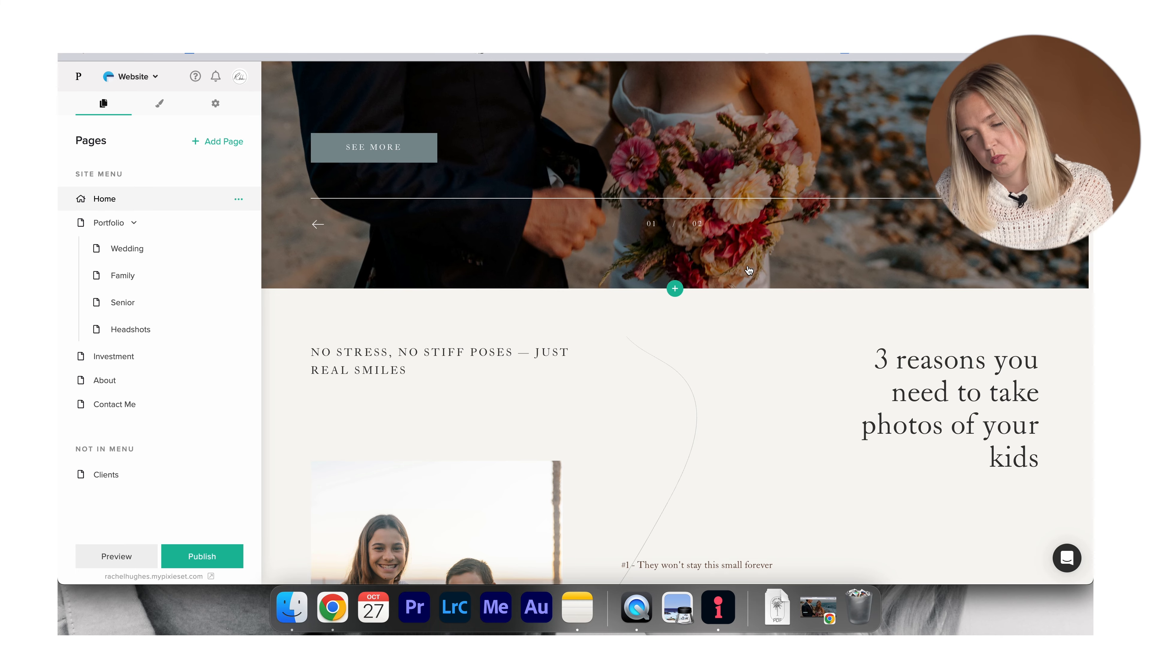
{"action": "scroll", "coordinate": [748, 271], "scroll_direction": "down", "scroll_amount": 1}
{"action": "scroll", "coordinate": [750, 268], "scroll_direction": "up", "scroll_amount": 10}
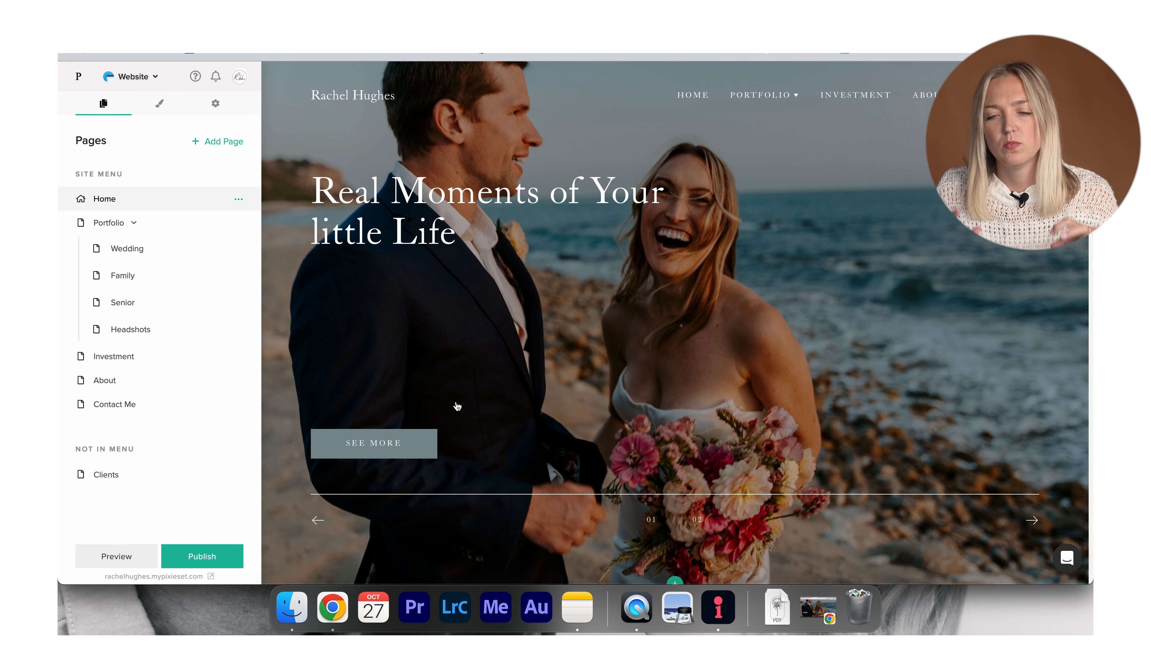